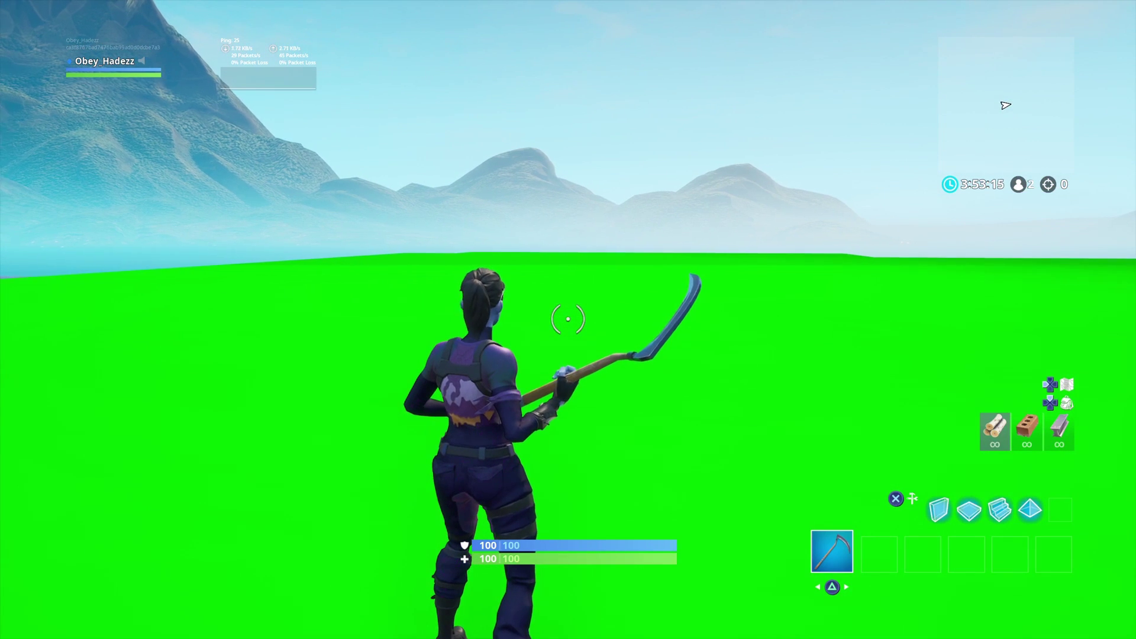
Step: Play the Finger Wag emote from the emote wheel on the green-screen island
{"action": "key", "text": "b"}
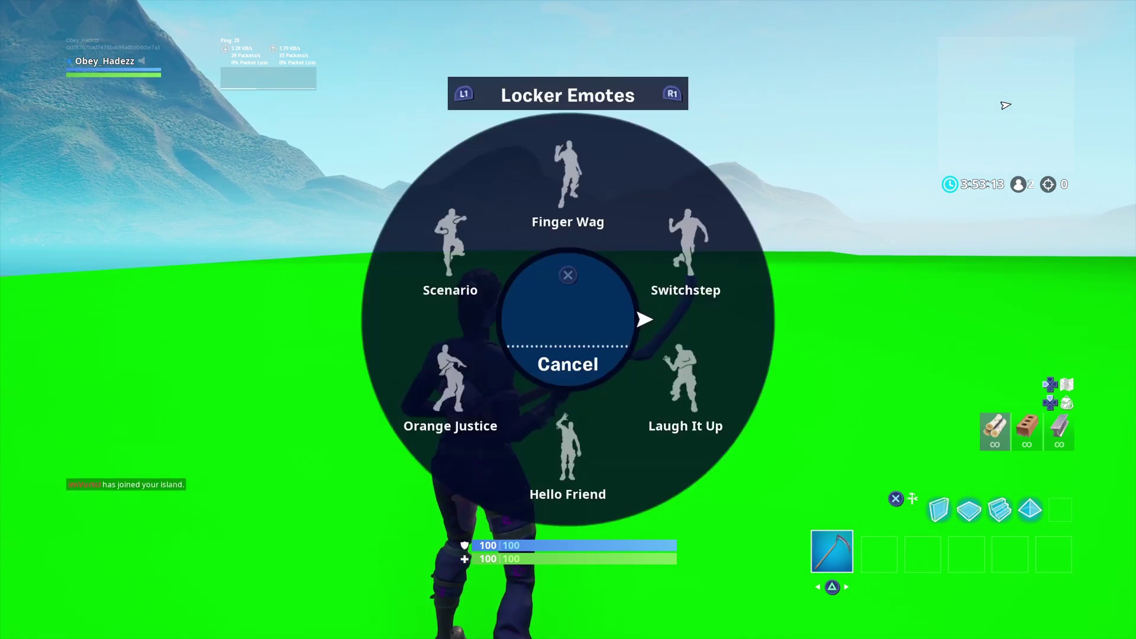
{"action": "key", "text": "Escape"}
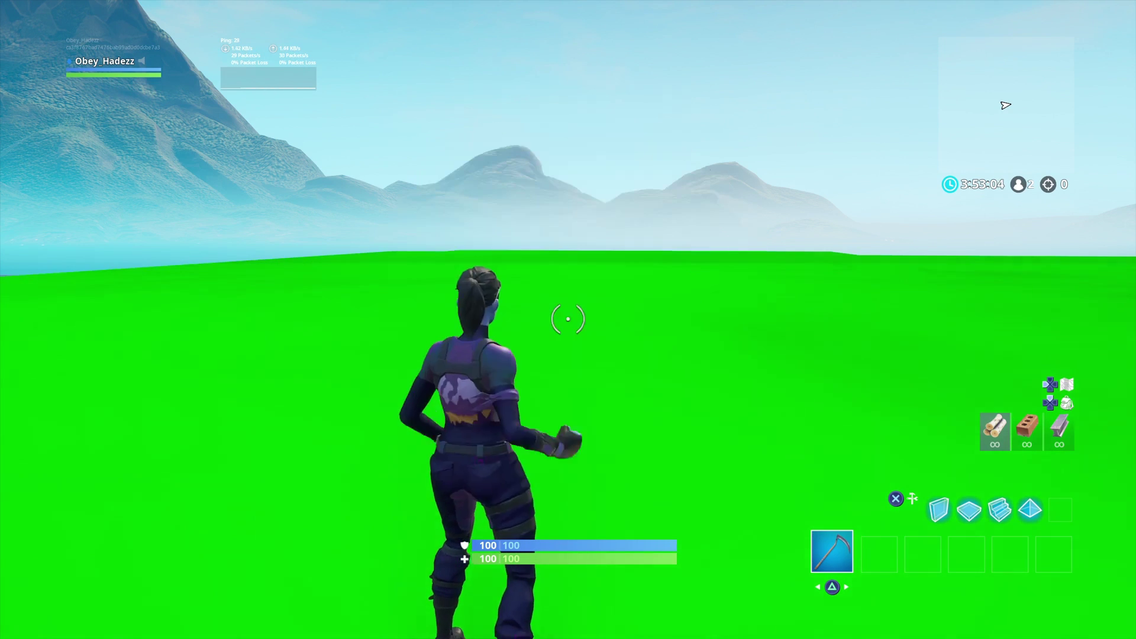
{"action": "key", "text": "b"}
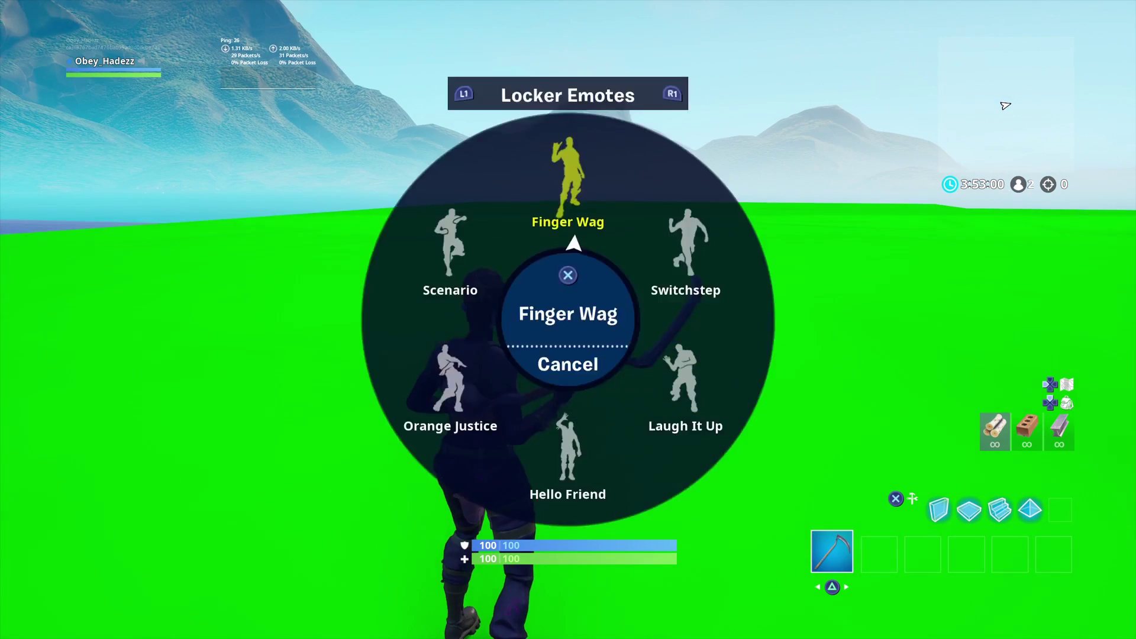
{"action": "left_click", "coordinate": [568, 216]}
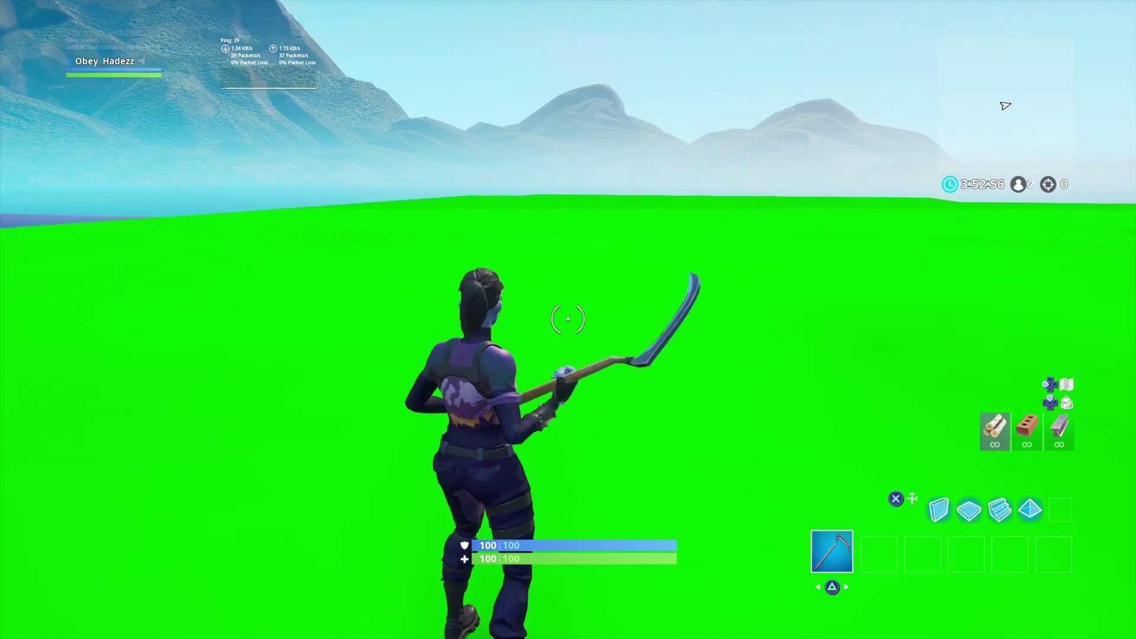
Step: Leave Creative from the pause menu and switch the replay camera to Drone Free
{"action": "key", "text": "Escape"}
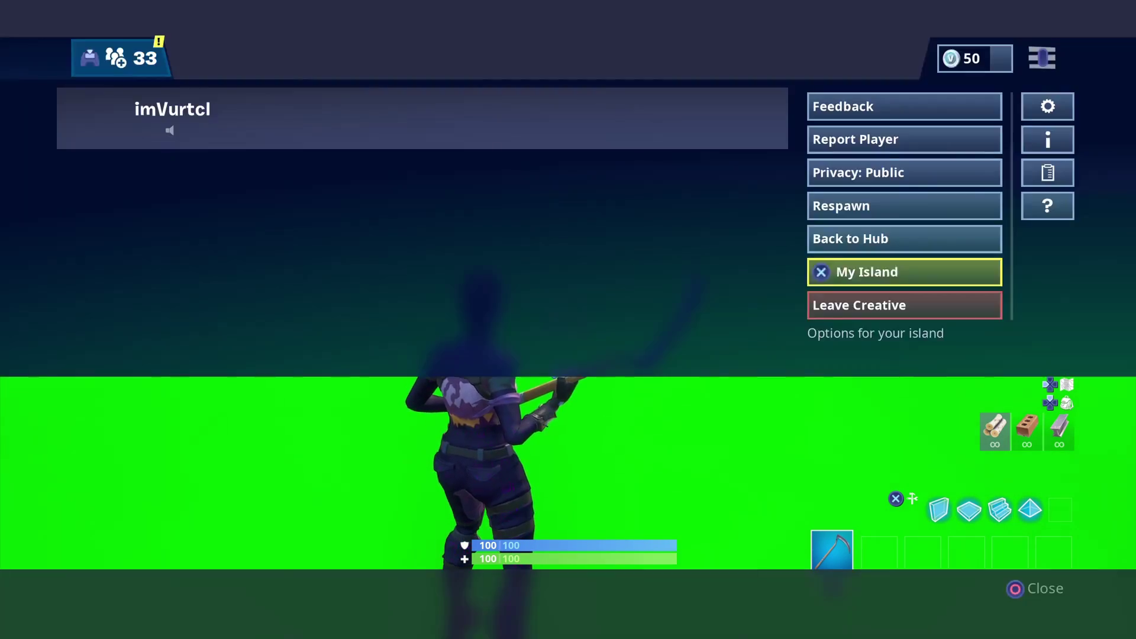
{"action": "key", "text": "Down"}
{"action": "key", "text": "Return"}
{"action": "key", "text": "Return"}
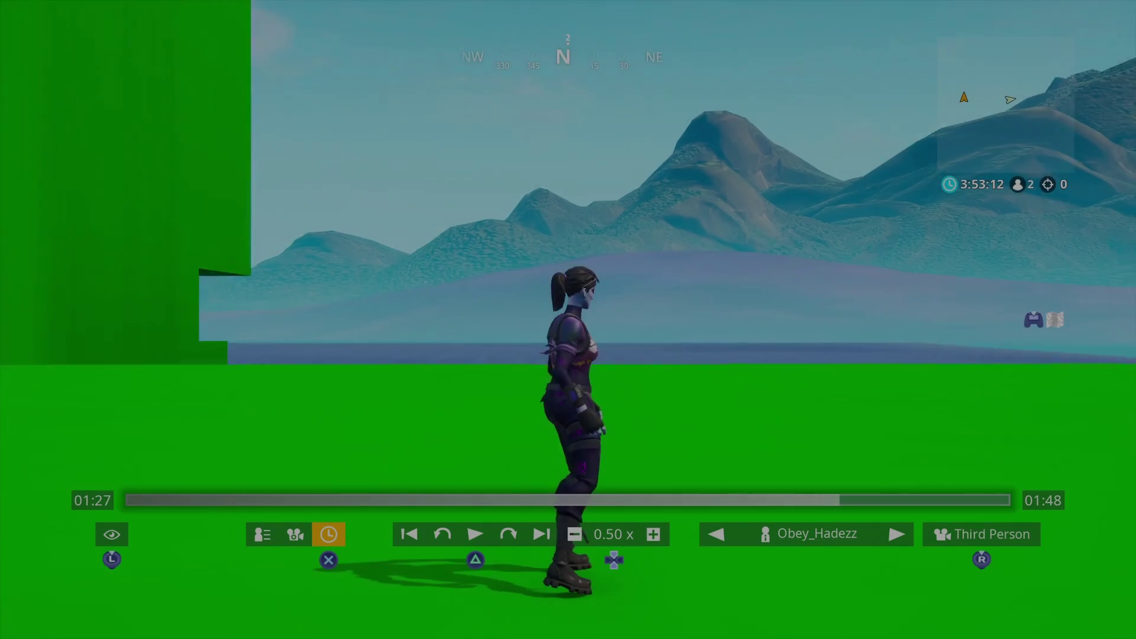
{"action": "key", "text": "4"}
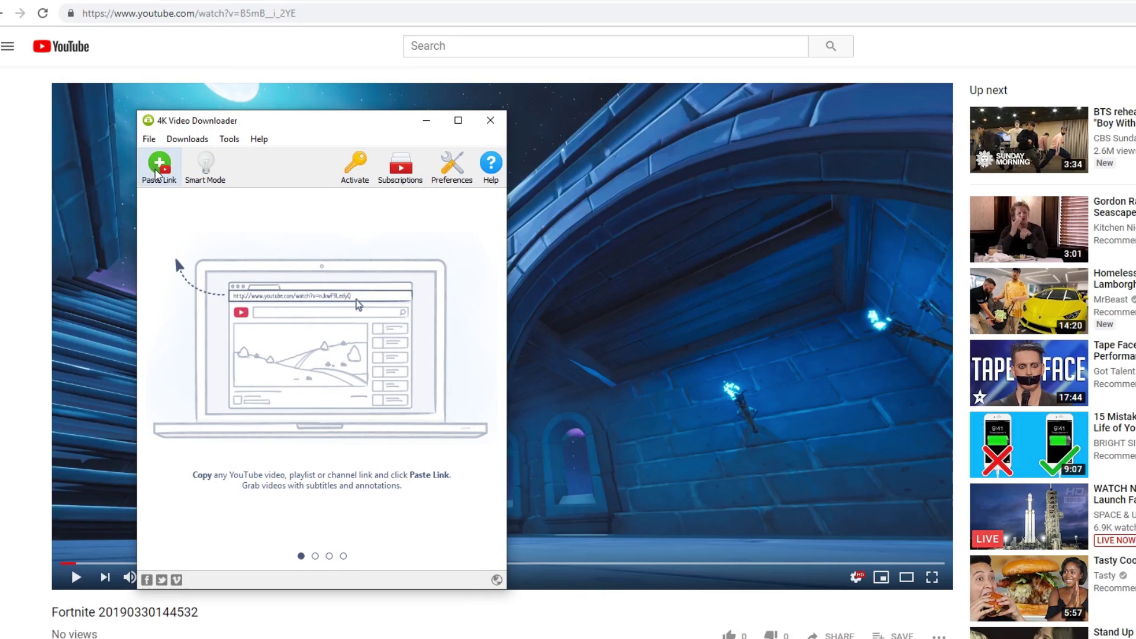
Step: Download the pasted YouTube link as a 1080p MP4 video rather than extracted audio
{"action": "left_click", "coordinate": [158, 171]}
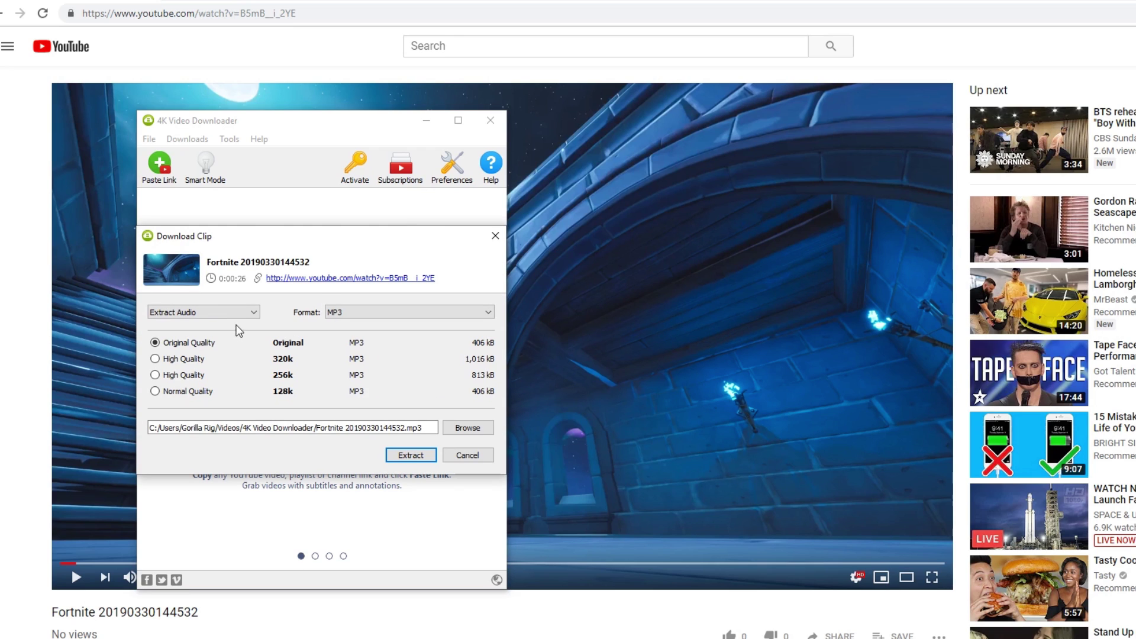
{"action": "left_click", "coordinate": [236, 320]}
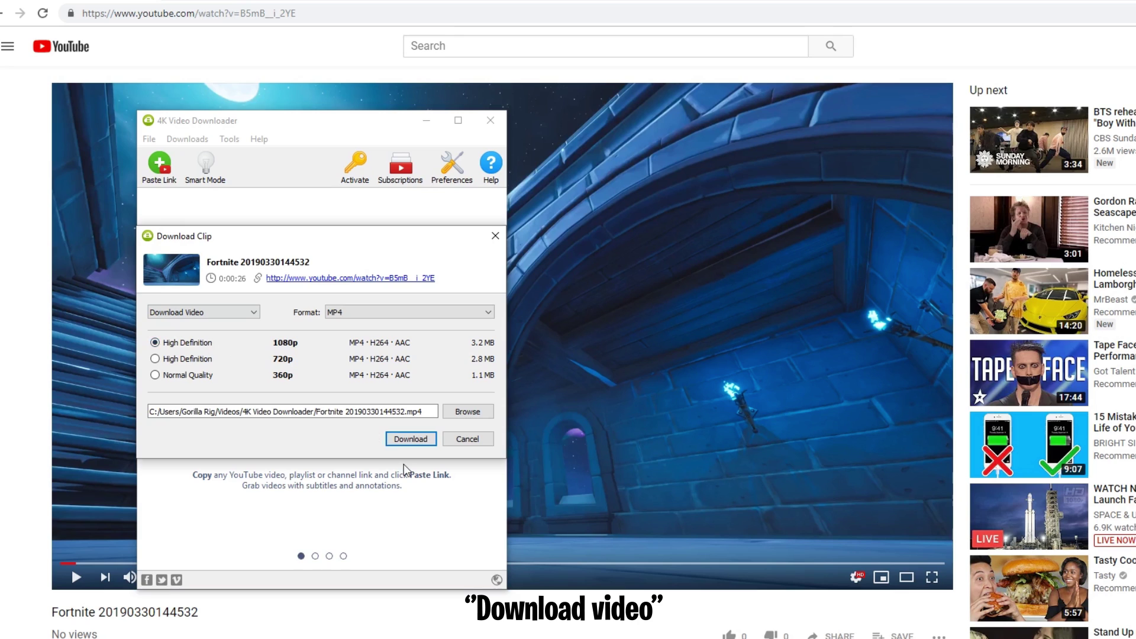
{"action": "left_click", "coordinate": [398, 441]}
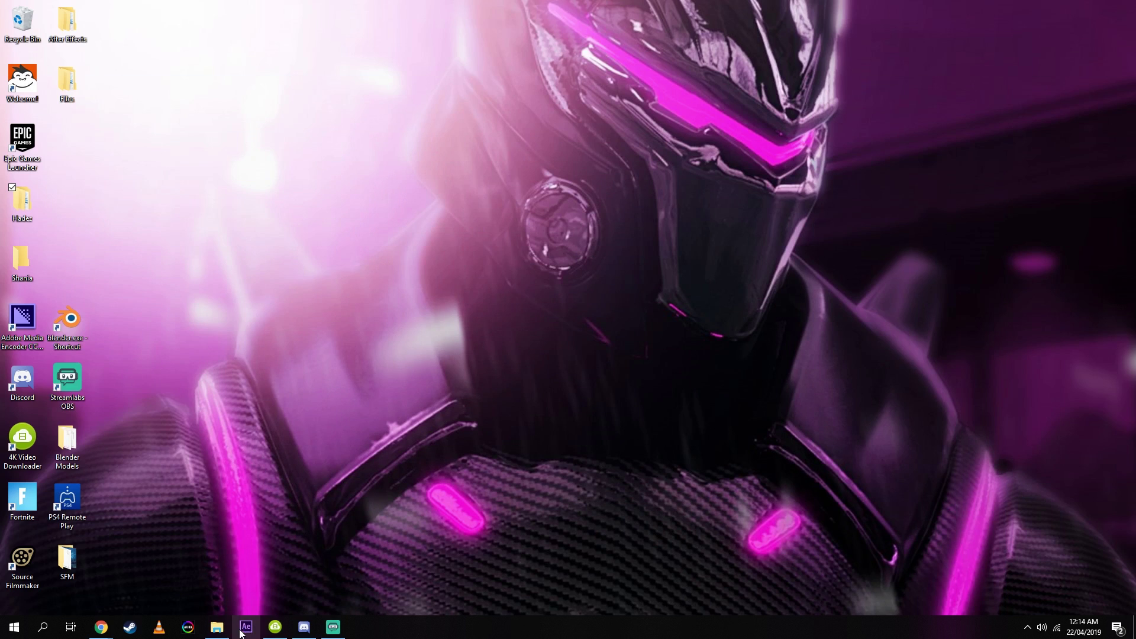
Step: Launch After Effects and create a new project with a 1920×1080, 29.97 fps, 30-second Comp 1
{"action": "left_click", "coordinate": [244, 628]}
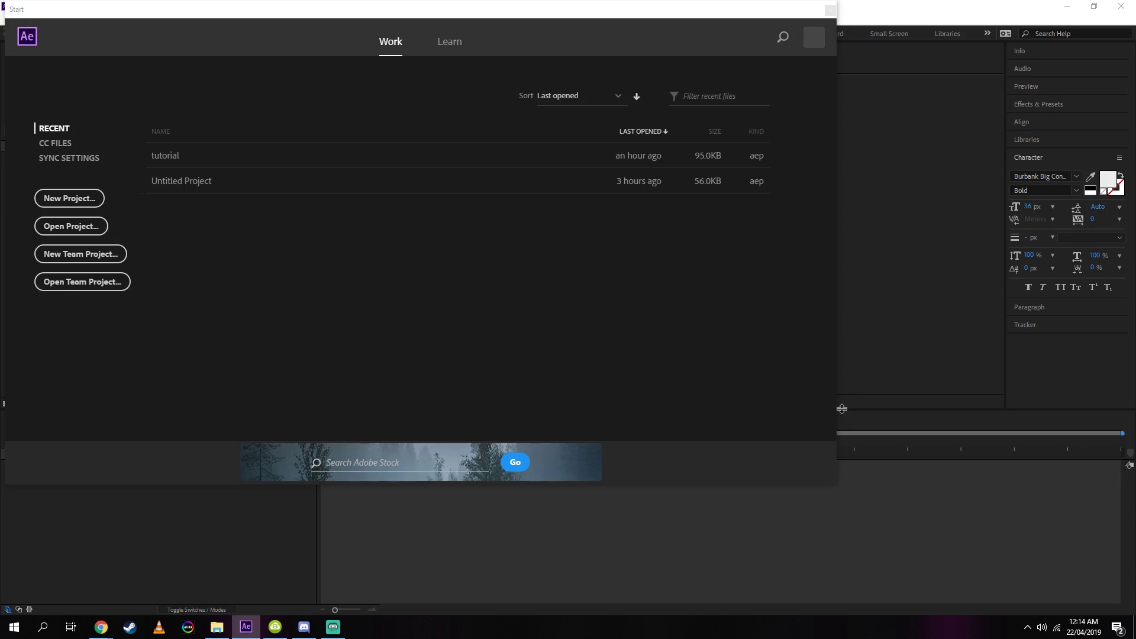
{"action": "left_click", "coordinate": [70, 197]}
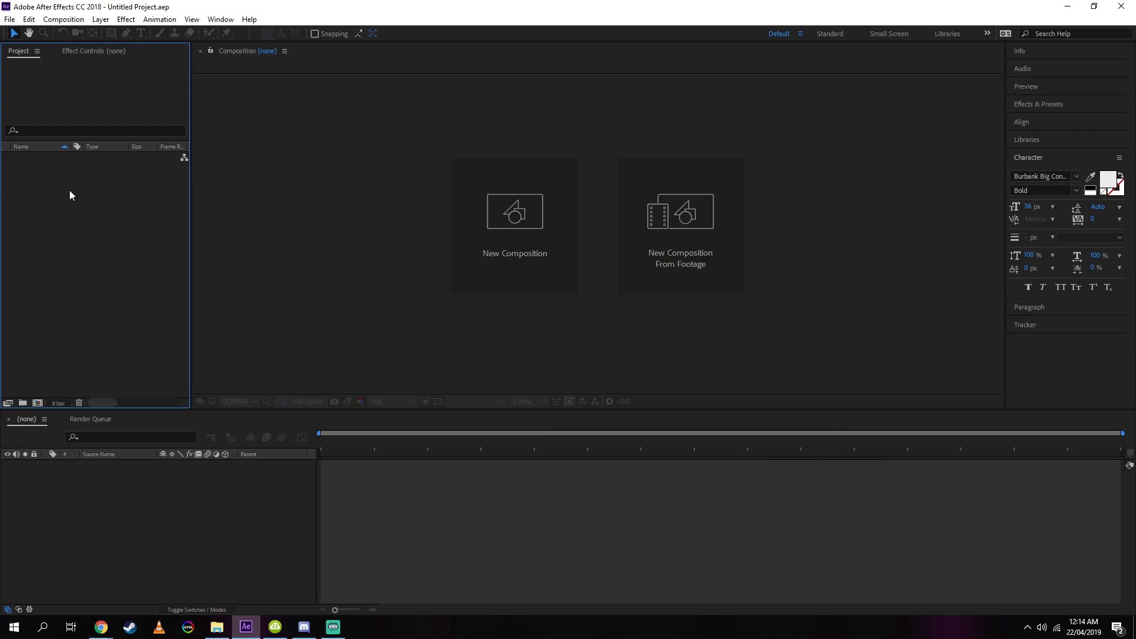
{"action": "left_click", "coordinate": [500, 223]}
{"action": "left_click", "coordinate": [481, 357]}
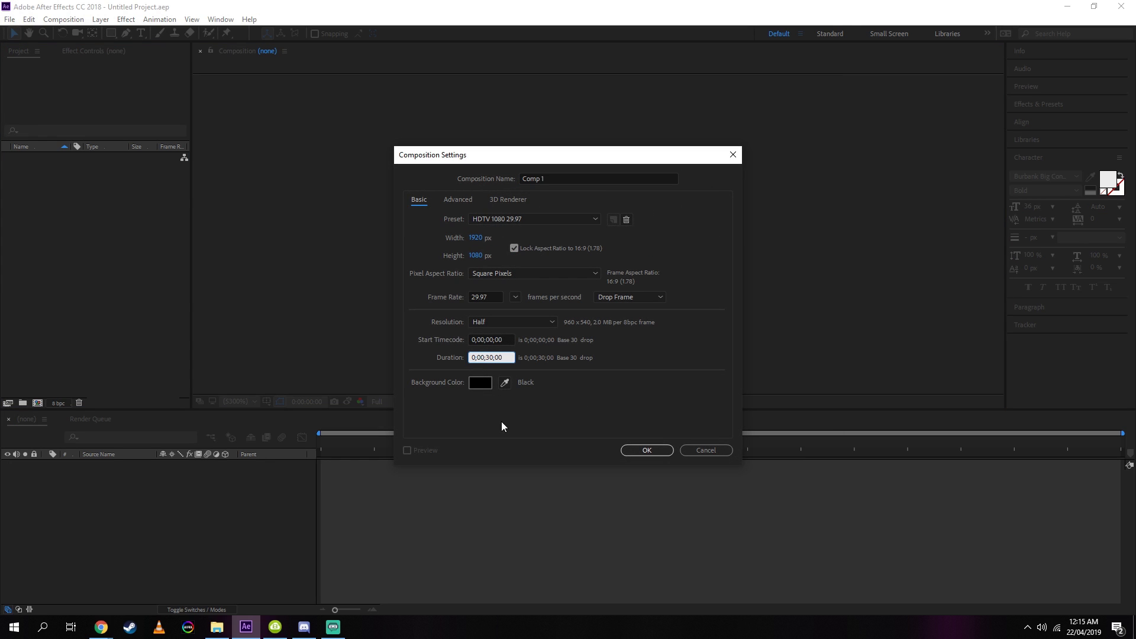
{"action": "left_click", "coordinate": [645, 452]}
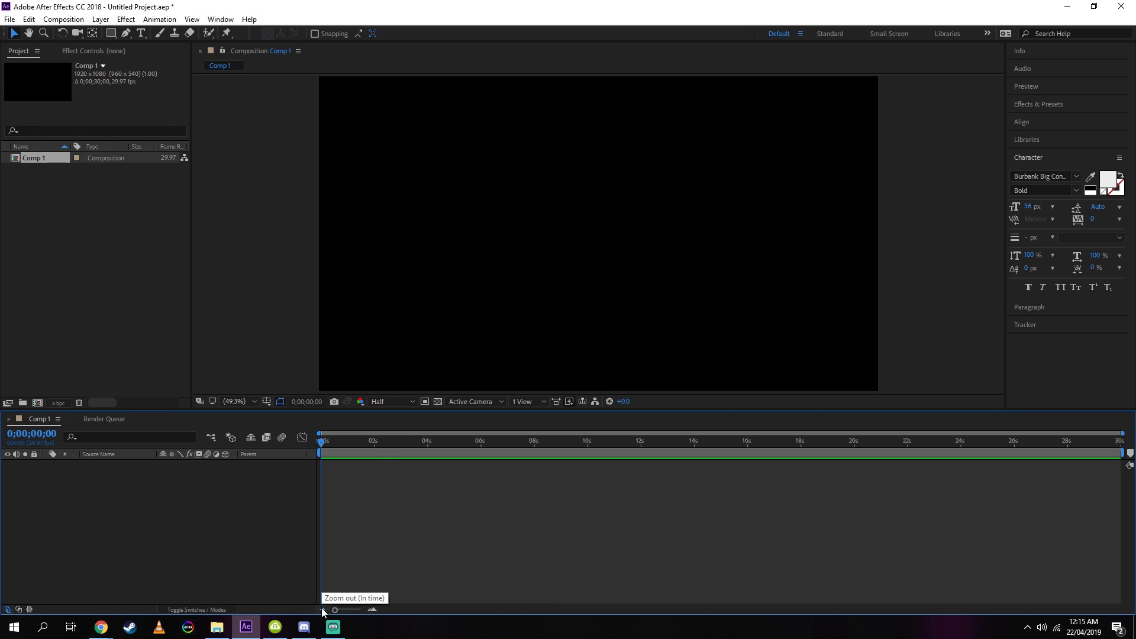
{"action": "left_click", "coordinate": [374, 609]}
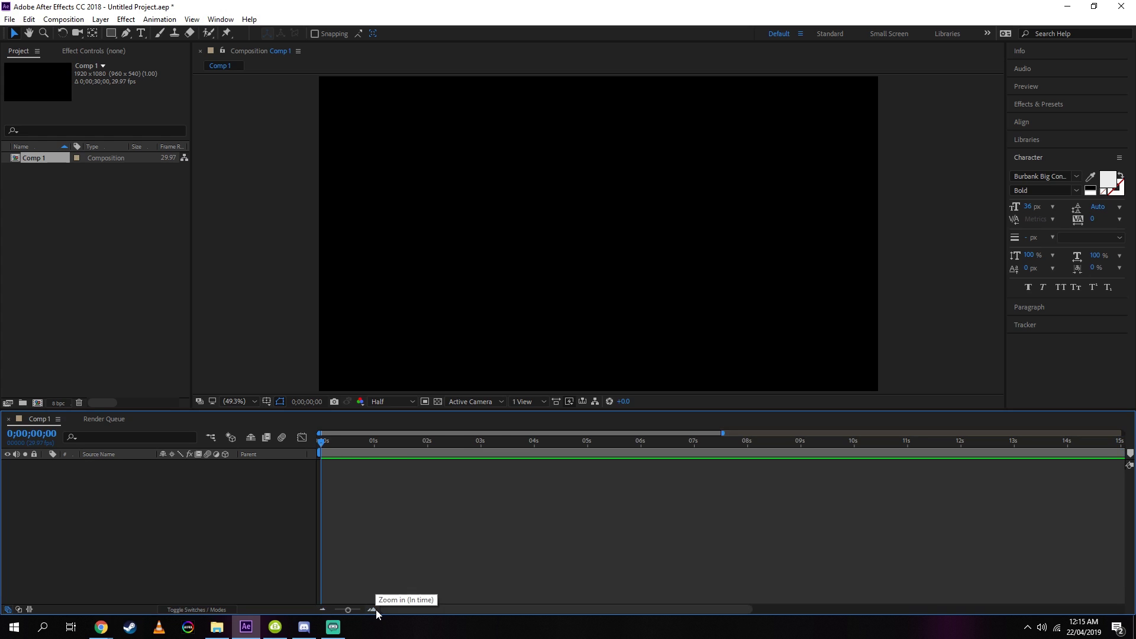
{"action": "left_click", "coordinate": [322, 609]}
{"action": "left_click", "coordinate": [322, 609]}
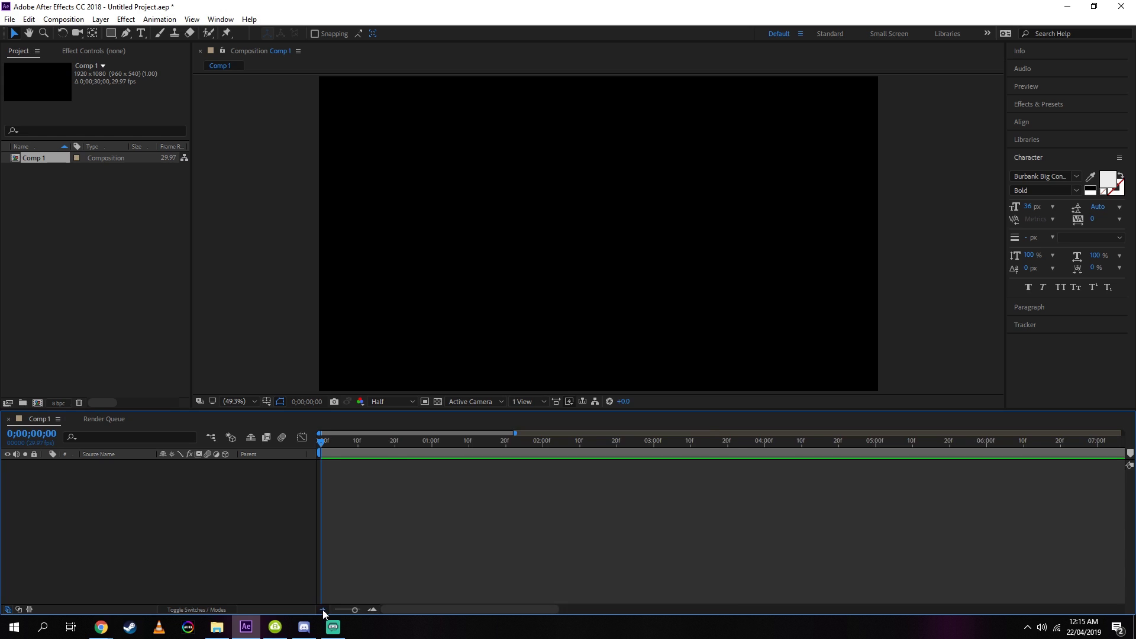
{"action": "left_click", "coordinate": [322, 609]}
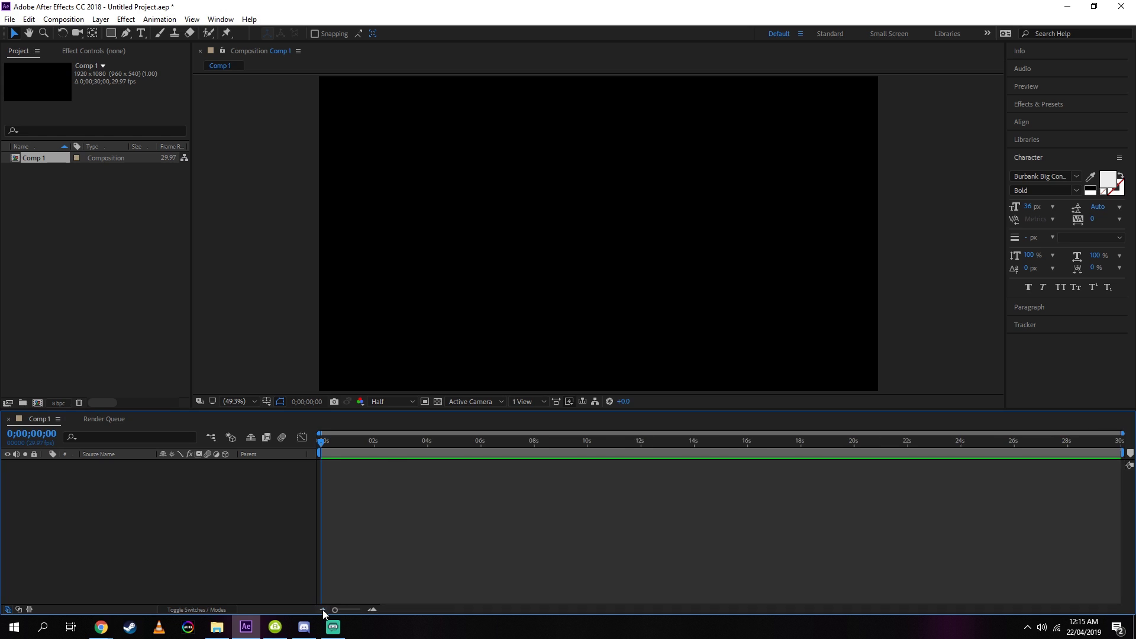
Step: Import the two Fortnite clips and 'Phelian - Do You Know.mp3' from the Dark Bomber folder
{"action": "left_click", "coordinate": [10, 21]}
{"action": "mouse_move", "coordinate": [179, 185]}
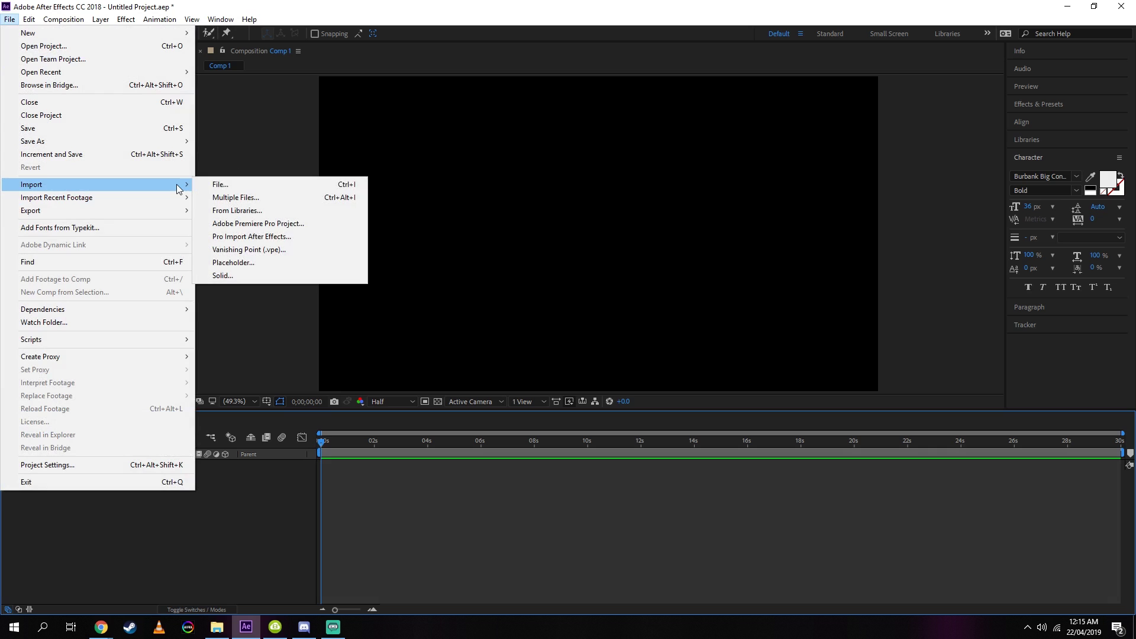
{"action": "left_click", "coordinate": [232, 198]}
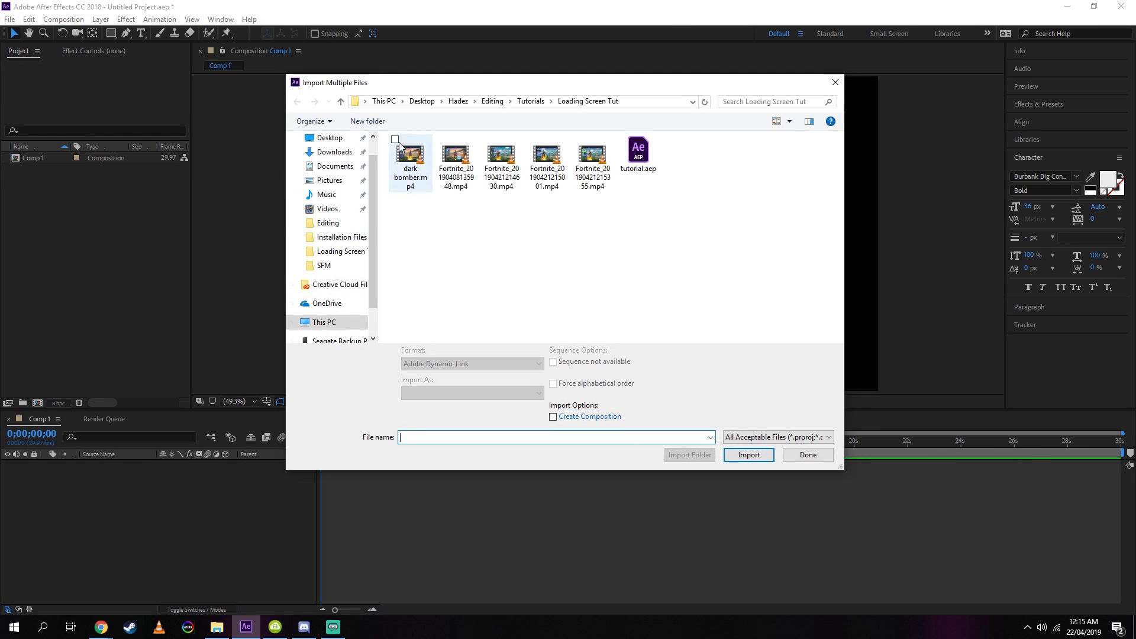
{"action": "left_click", "coordinate": [328, 223]}
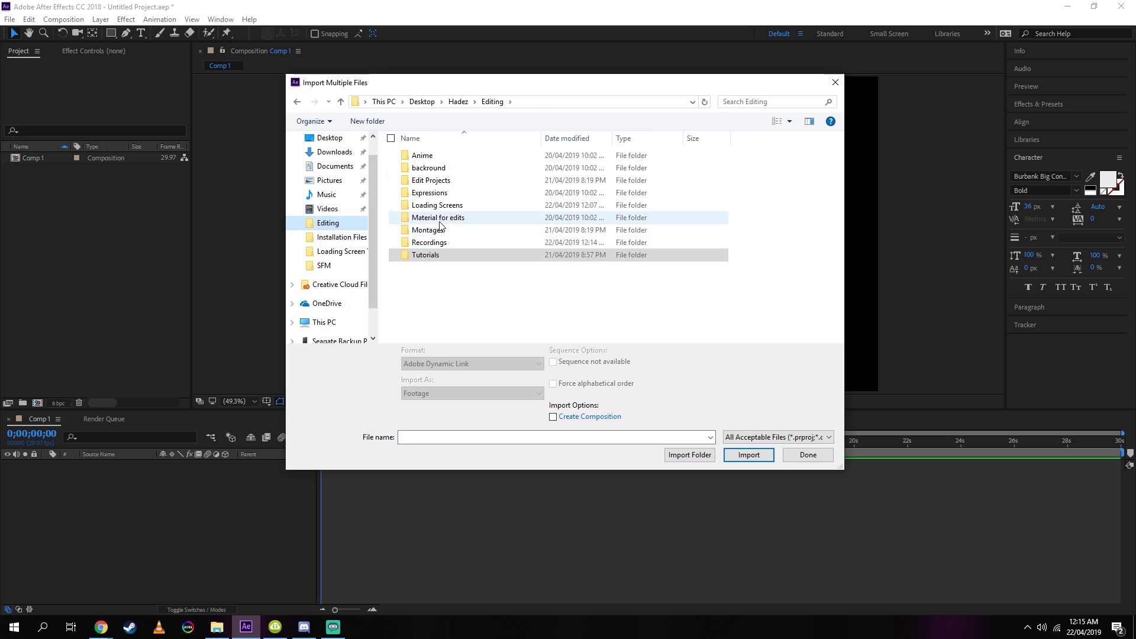
{"action": "double_click", "coordinate": [441, 218]}
{"action": "double_click", "coordinate": [441, 168]}
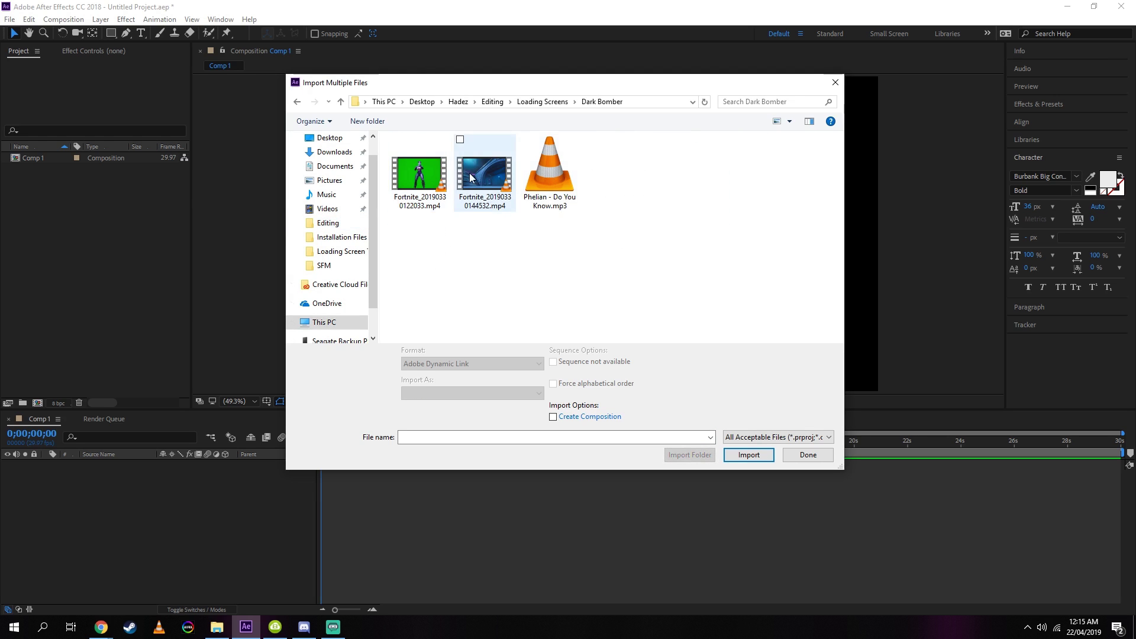
{"action": "double_click", "coordinate": [445, 188]}
{"action": "double_click", "coordinate": [503, 189]}
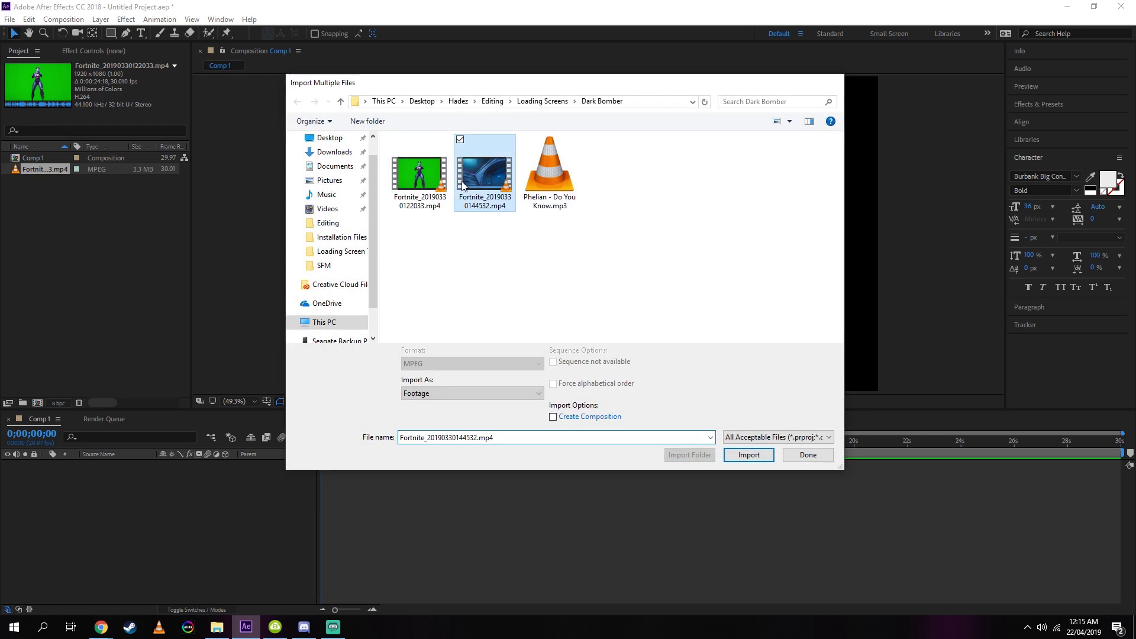
{"action": "double_click", "coordinate": [549, 187]}
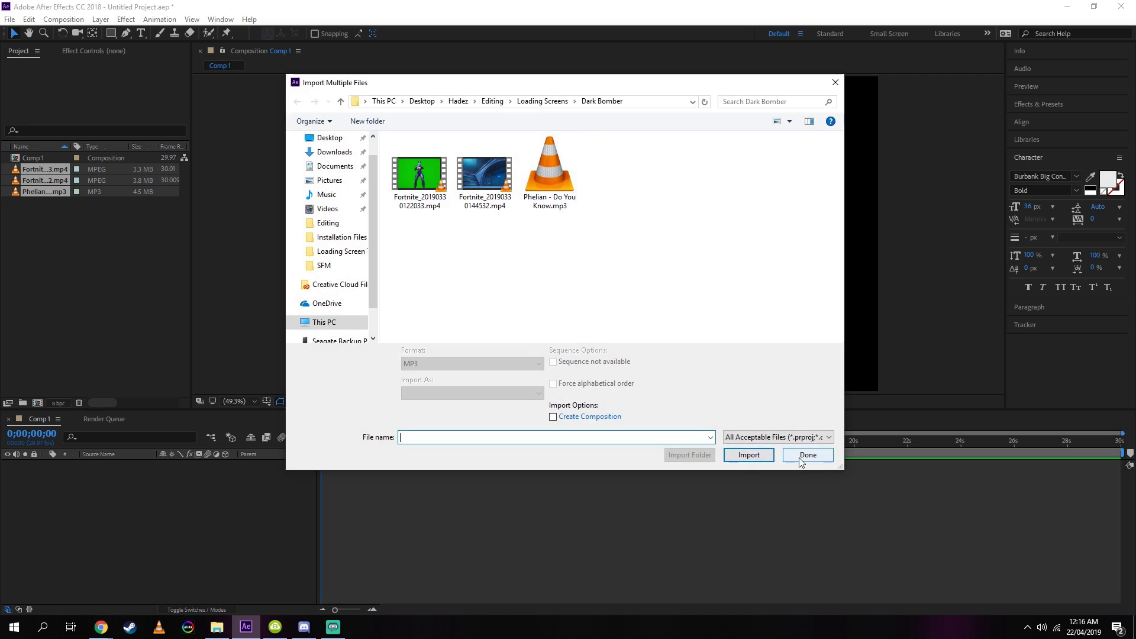
{"action": "left_click", "coordinate": [807, 455]}
Step: Layer both Fortnite clips and the Phelian MP3 into Comp 1, muting the two video layers
{"action": "left_click", "coordinate": [40, 171]}
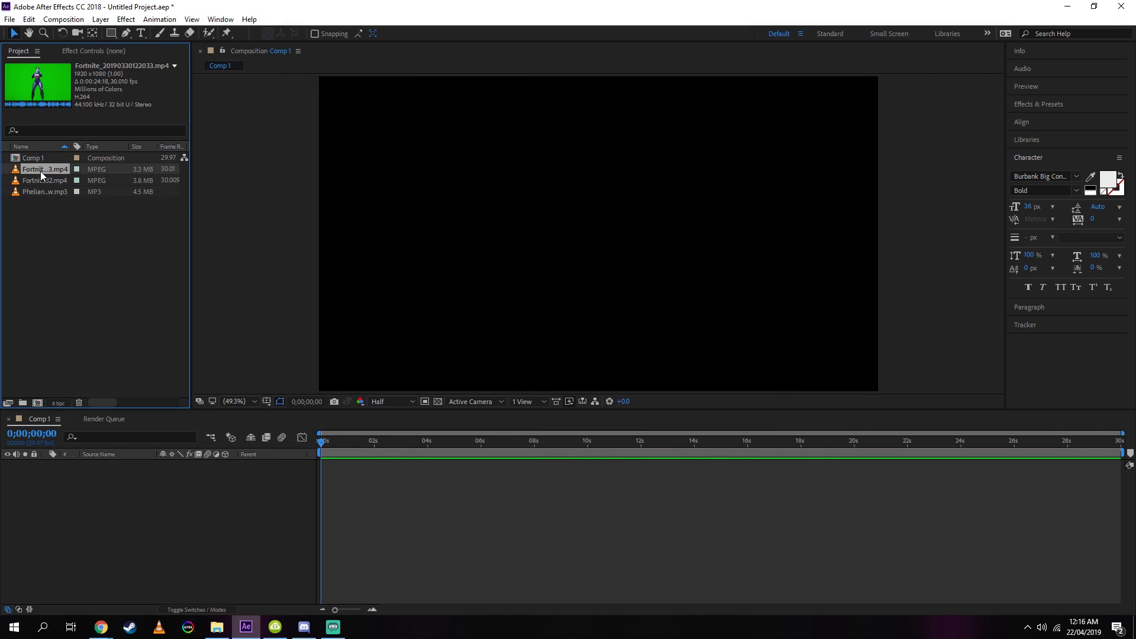
{"action": "left_click_drag", "start_coordinate": [41, 172], "coordinate": [319, 490]}
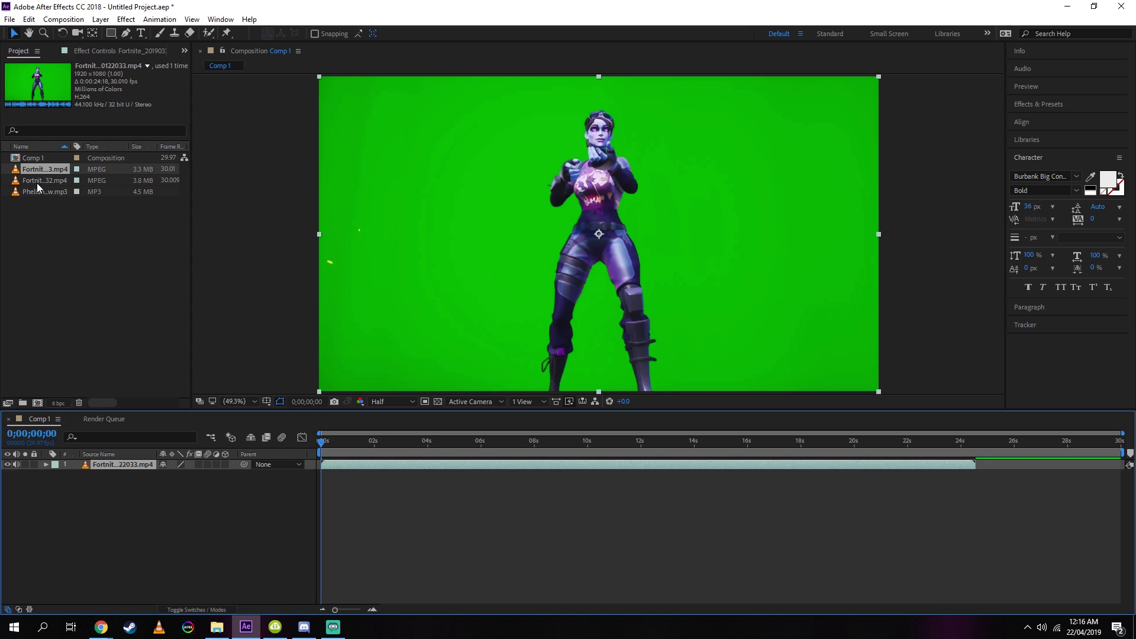
{"action": "left_click_drag", "start_coordinate": [37, 184], "coordinate": [307, 520]}
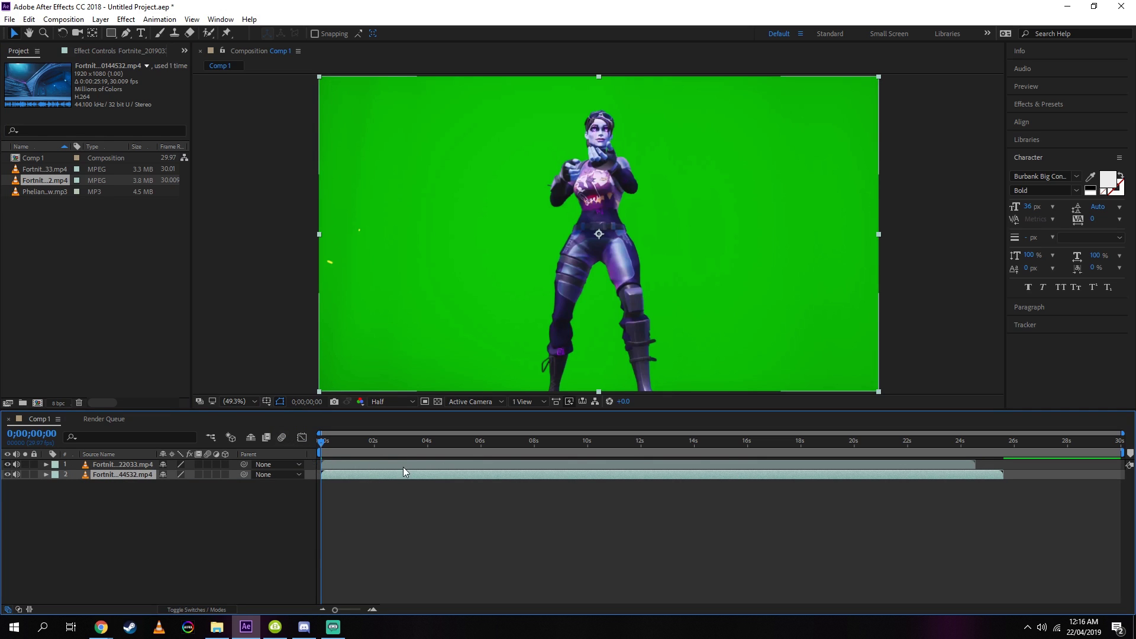
{"action": "left_click_drag", "start_coordinate": [61, 189], "coordinate": [317, 537]}
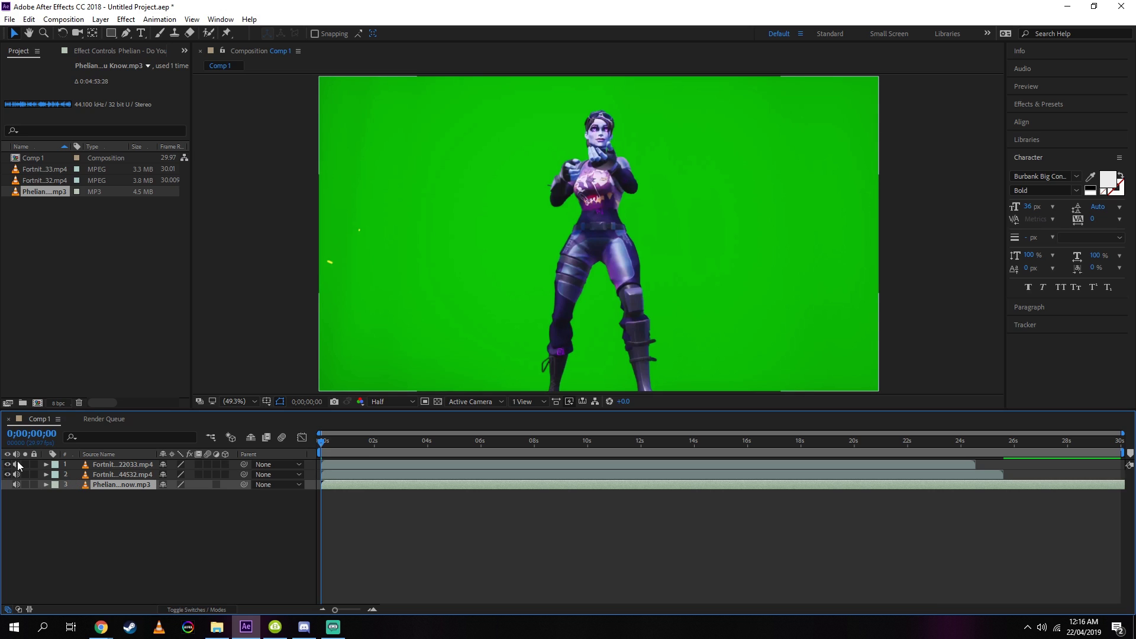
{"action": "left_click_drag", "start_coordinate": [17, 464], "coordinate": [19, 475]}
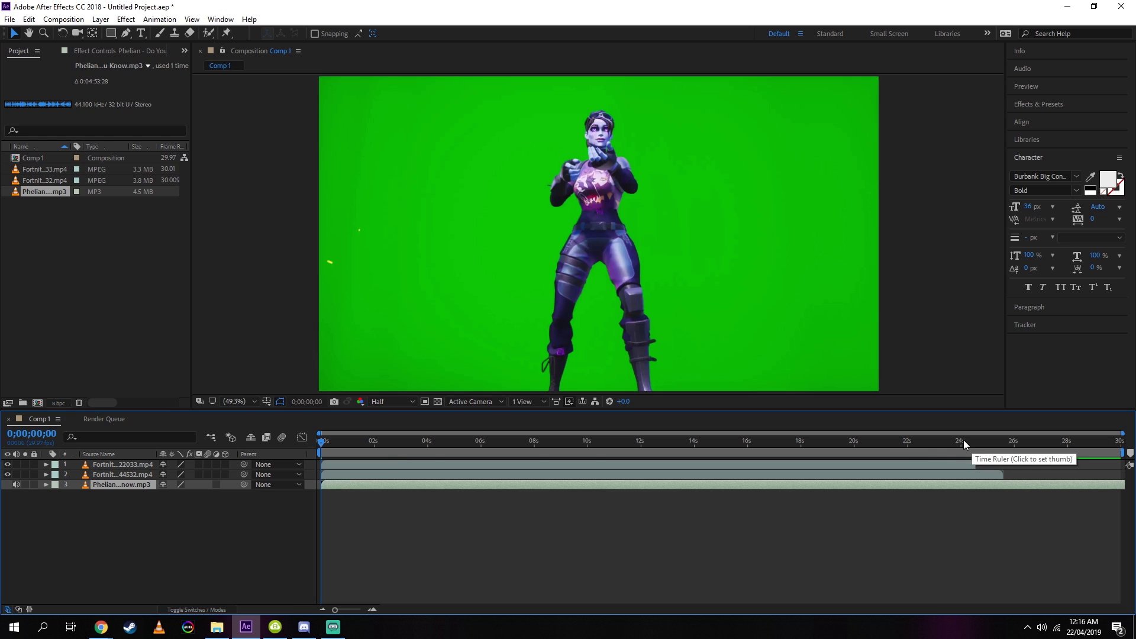
{"action": "left_click", "coordinate": [695, 445]}
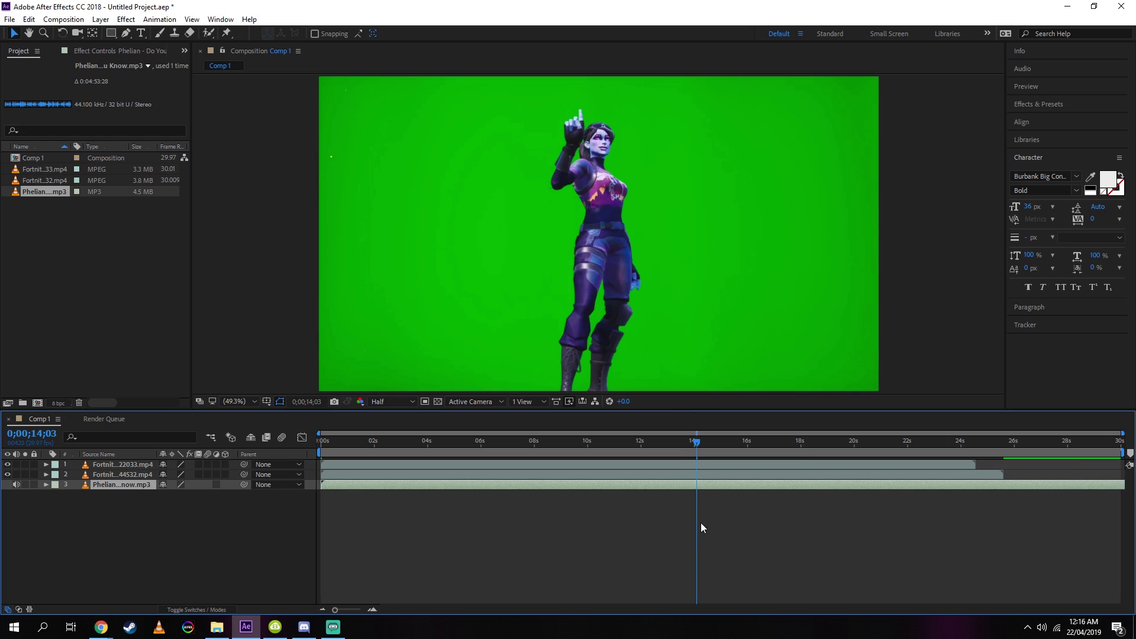
Step: Trim the top clip's in-point at 08;10 and slide the trimmed layer to start at 0
{"action": "key", "text": "n"}
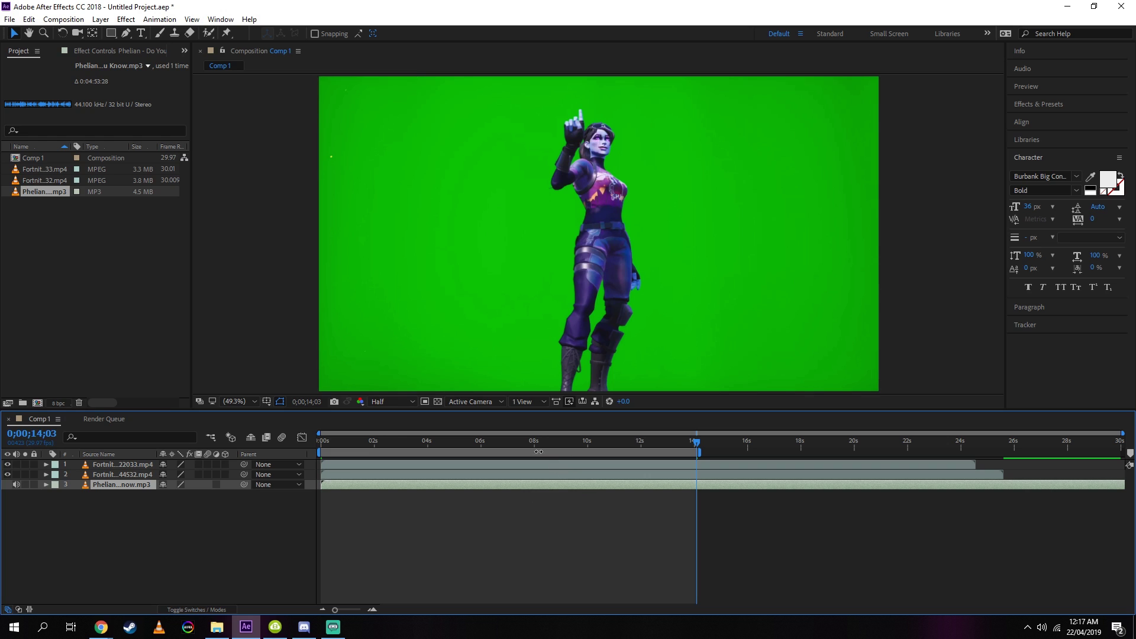
{"action": "key", "text": "space"}
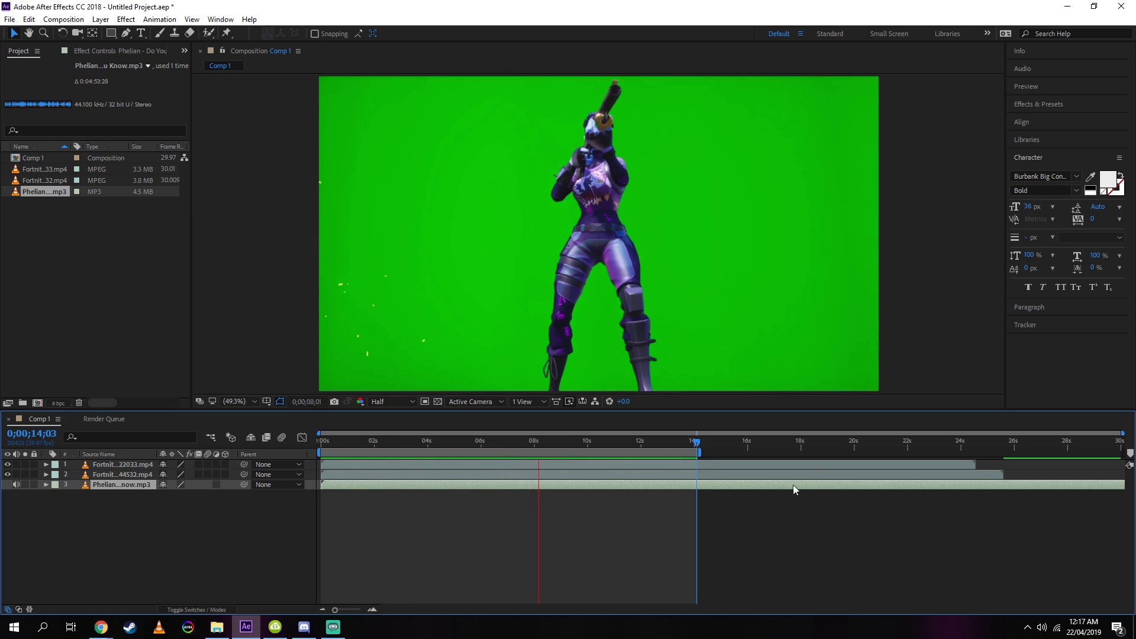
{"action": "left_click", "coordinate": [539, 442]}
{"action": "left_click_drag", "start_coordinate": [538, 443], "coordinate": [543, 442]}
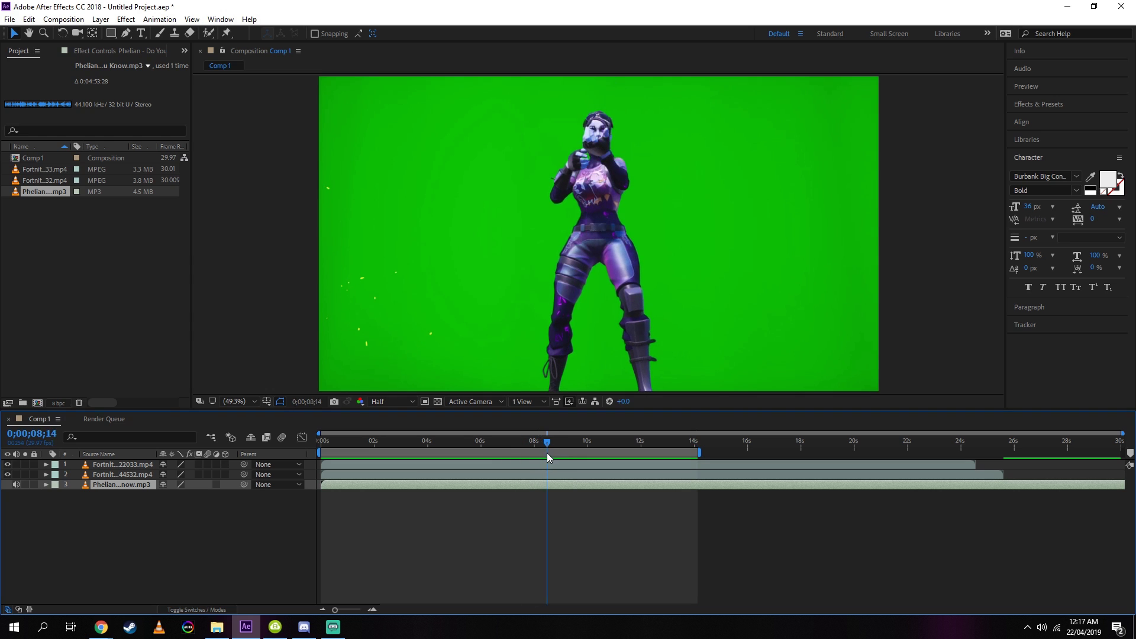
{"action": "left_click", "coordinate": [322, 464]}
{"action": "left_click_drag", "start_coordinate": [322, 465], "coordinate": [377, 466]}
{"action": "key", "text": "Home"}
Step: End the work area near 13 seconds and set the time to 04;16
{"action": "left_click", "coordinate": [686, 443]}
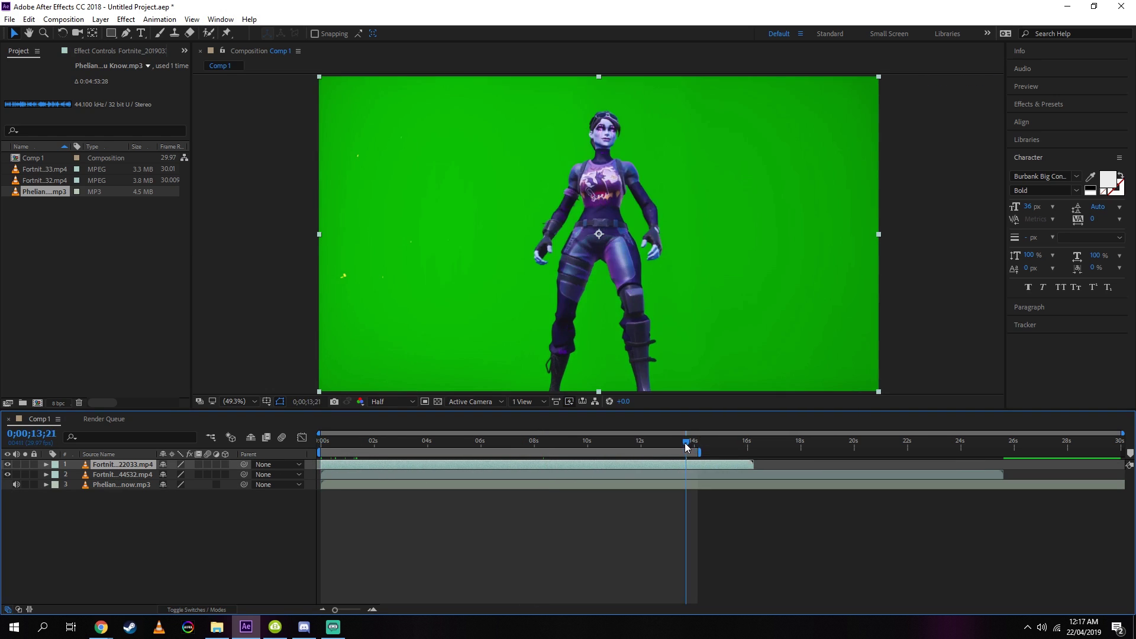
{"action": "left_click_drag", "start_coordinate": [686, 443], "coordinate": [673, 453]}
{"action": "key", "text": "n"}
{"action": "left_click", "coordinate": [441, 443]}
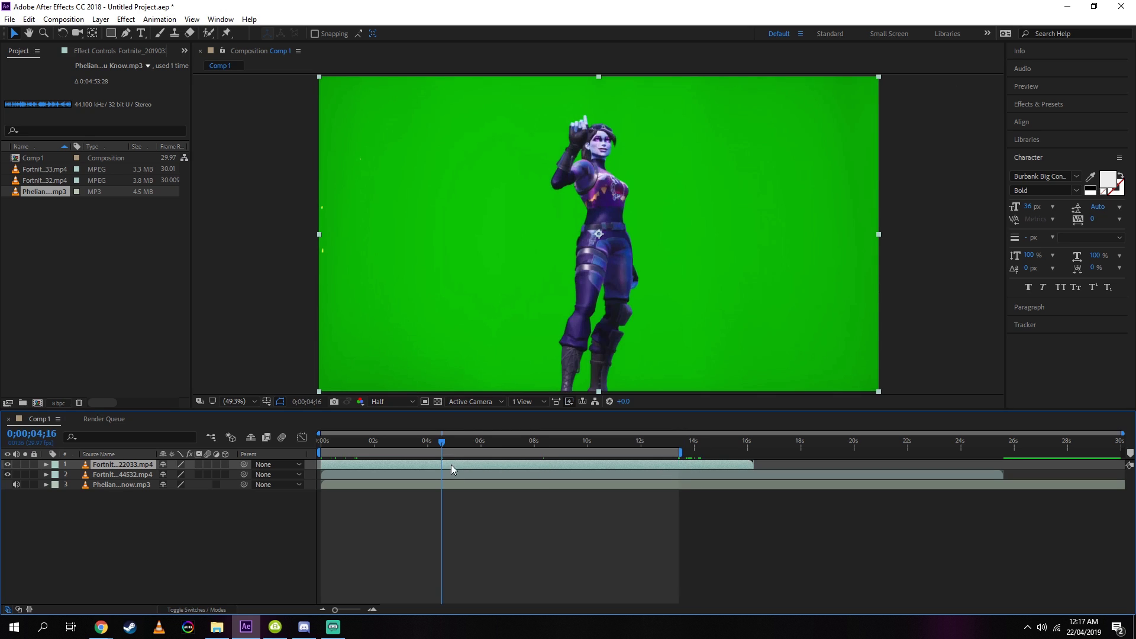
Step: Apply Keylight (1.2) to the top clip, sampling the green backdrop as Screen Colour
{"action": "left_click", "coordinate": [126, 19]}
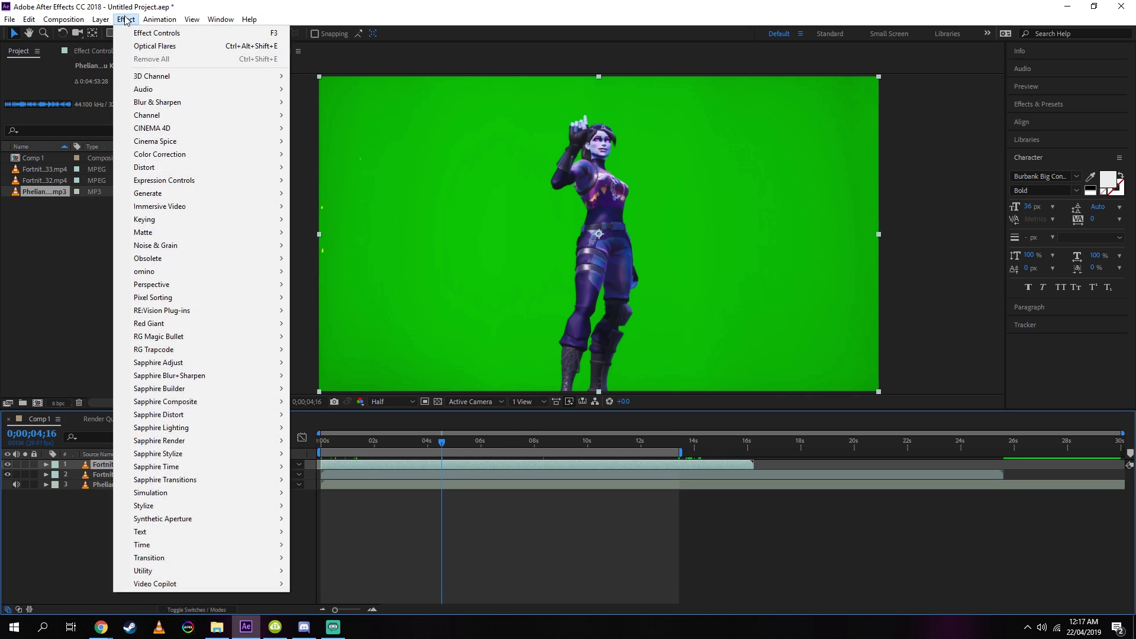
{"action": "mouse_move", "coordinate": [236, 220]}
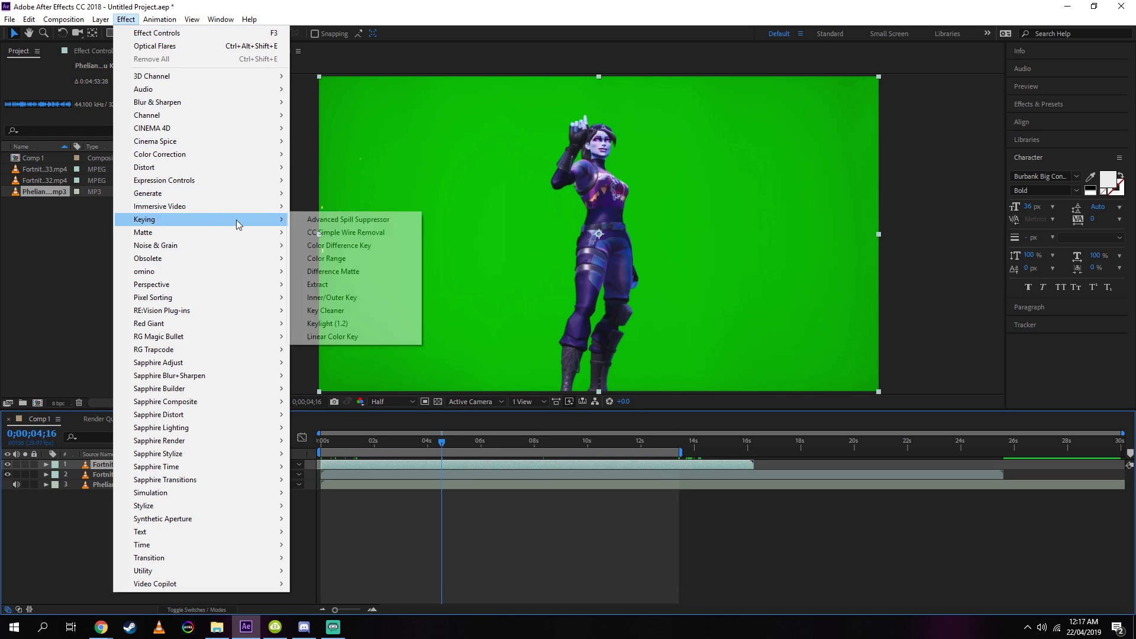
{"action": "left_click", "coordinate": [327, 326]}
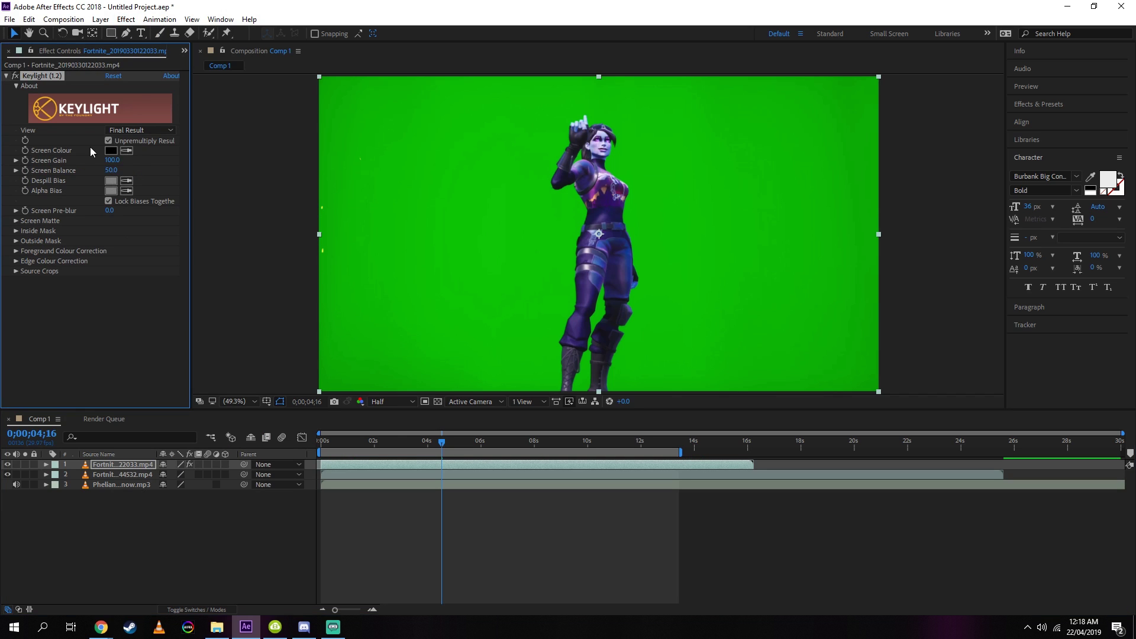
{"action": "left_click", "coordinate": [130, 153]}
{"action": "left_click", "coordinate": [475, 237]}
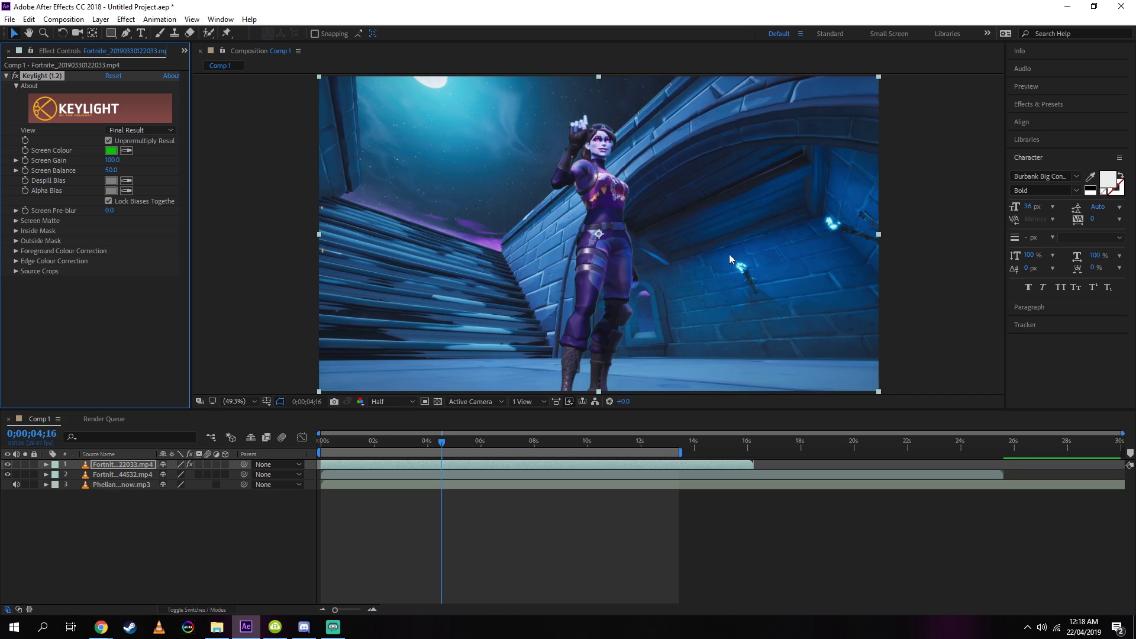
{"action": "left_click", "coordinate": [437, 475]}
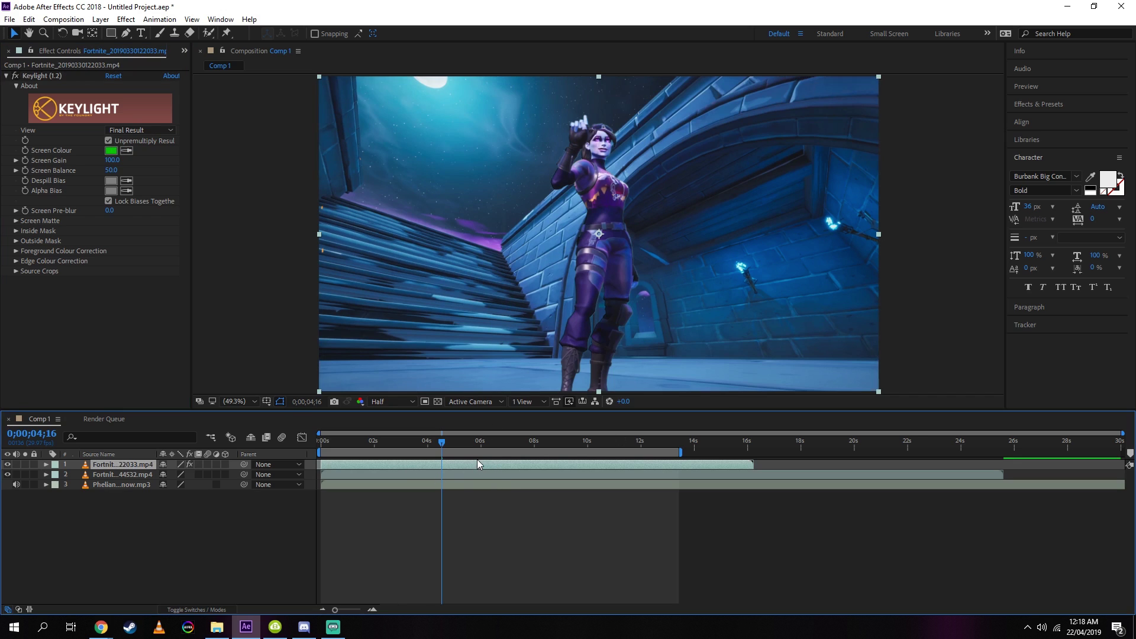
{"action": "key", "text": "p"}
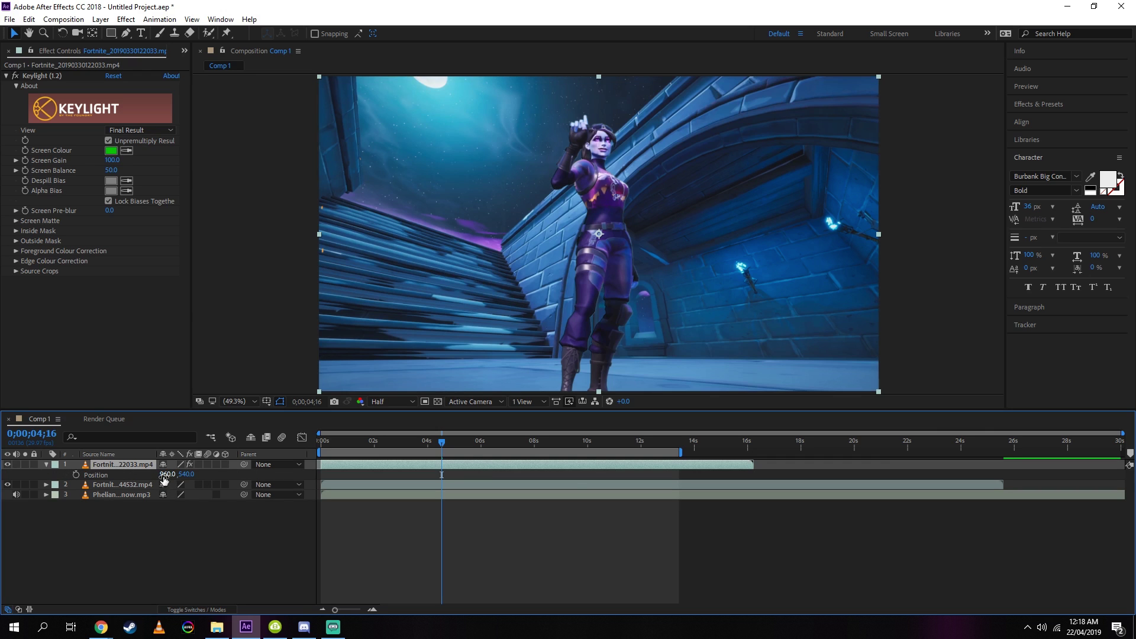
Step: Set the character layer's Position to 620, 540, undoing an accidental vertical move
{"action": "mouse_move", "coordinate": [164, 479]}
{"action": "left_mouse_down"}
{"action": "mouse_move", "coordinate": [89, 478]}
{"action": "mouse_move", "coordinate": [168, 477]}
{"action": "mouse_move", "coordinate": [115, 477]}
{"action": "mouse_move", "coordinate": [156, 478]}
{"action": "left_mouse_up"}
{"action": "left_click_drag", "start_coordinate": [187, 474], "coordinate": [281, 496]}
{"action": "key", "text": "ctrl+z"}
{"action": "left_click_drag", "start_coordinate": [167, 474], "coordinate": [15, 523]}
{"action": "left_click", "coordinate": [441, 485]}
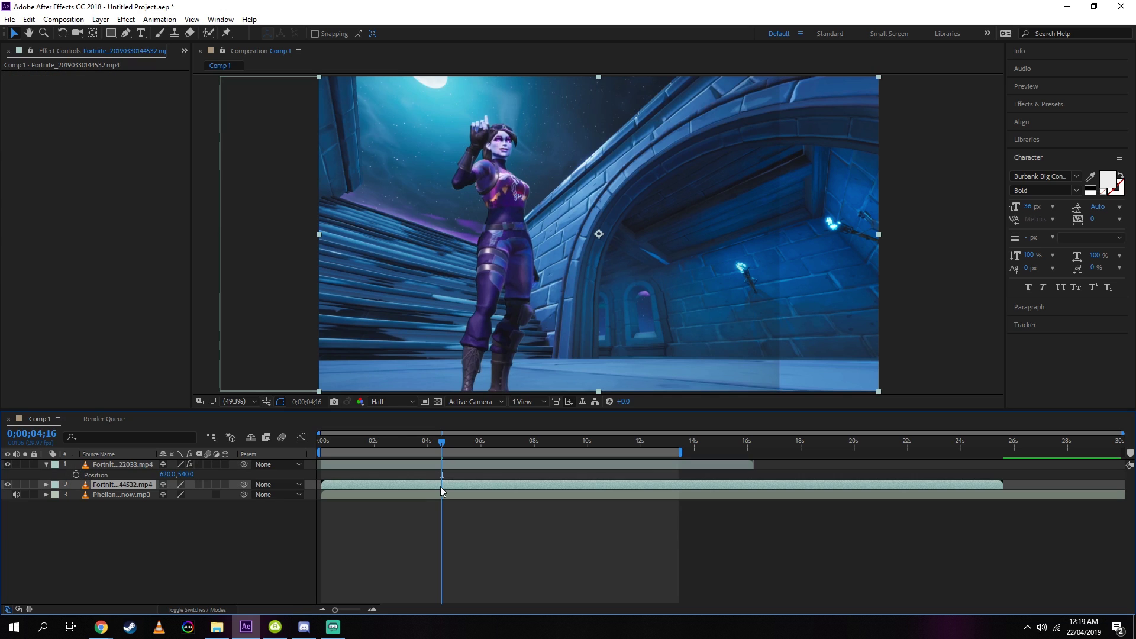
Step: Pre-compose the background clip as 'backround', moving all attributes into the new composition
{"action": "right_click", "coordinate": [441, 491]}
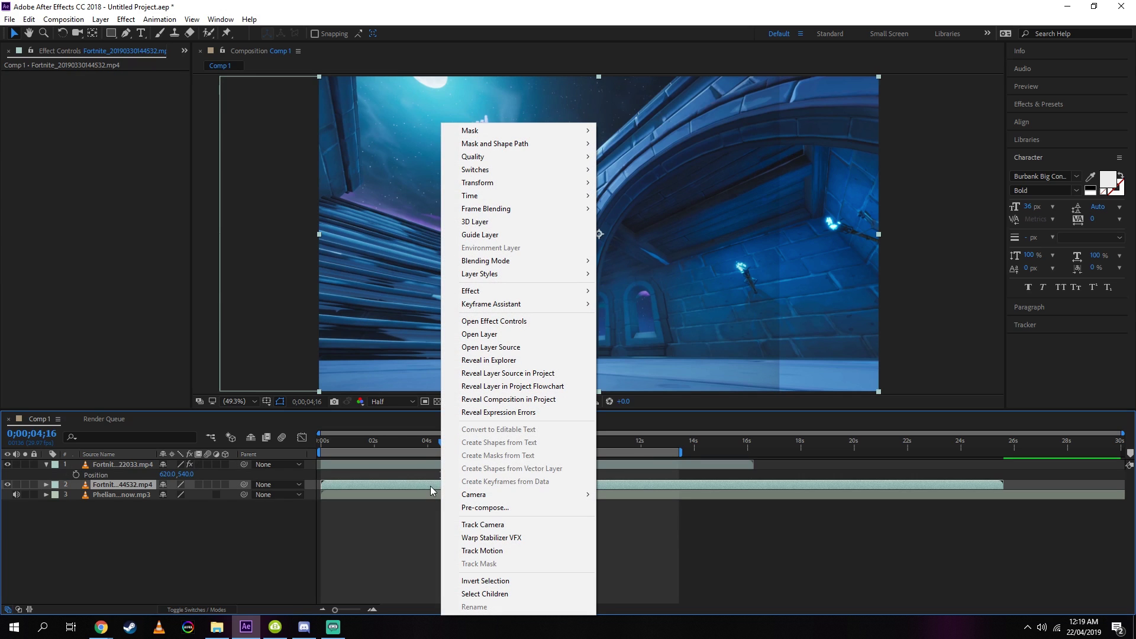
{"action": "left_click", "coordinate": [484, 507]}
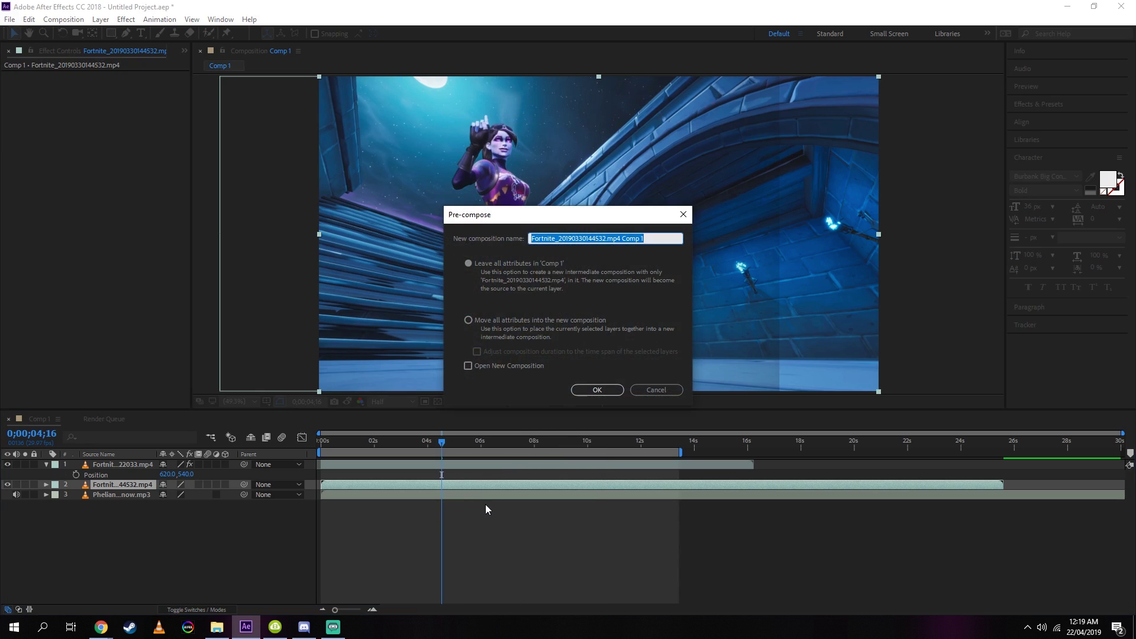
{"action": "type", "text": "backround"}
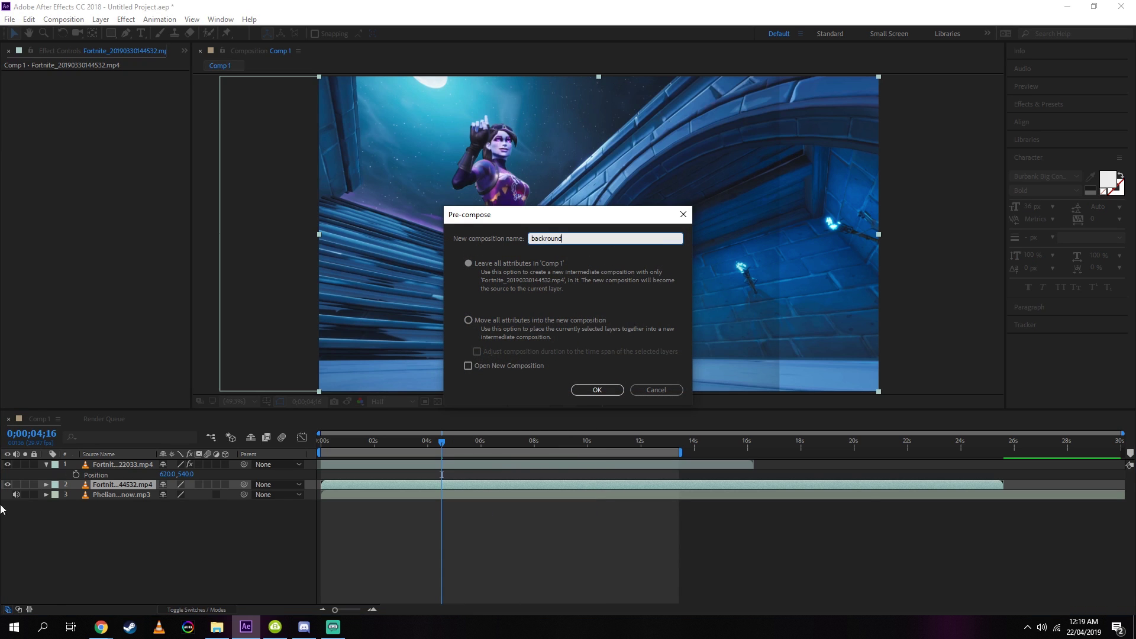
{"action": "left_click", "coordinate": [468, 320]}
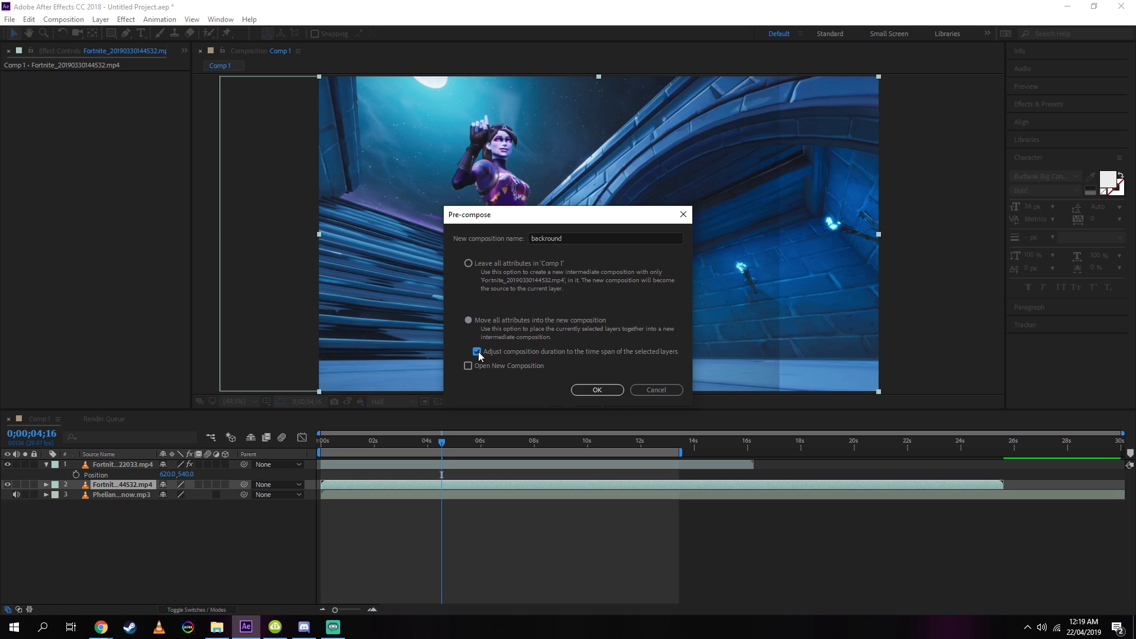
{"action": "left_click", "coordinate": [598, 391]}
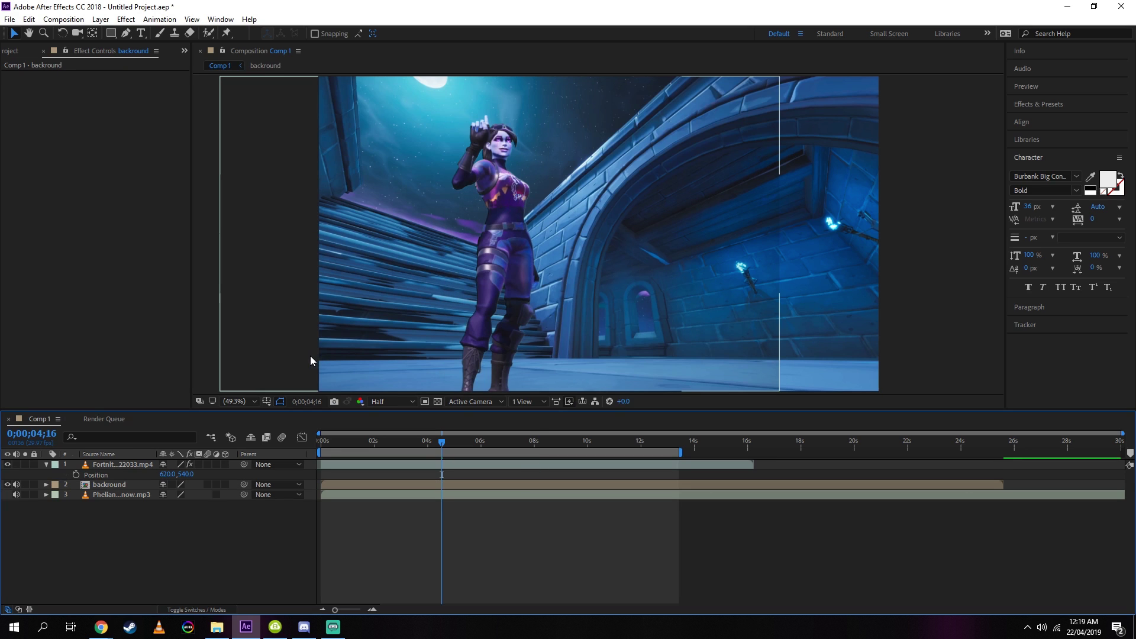
{"action": "key", "text": "ctrl+y"}
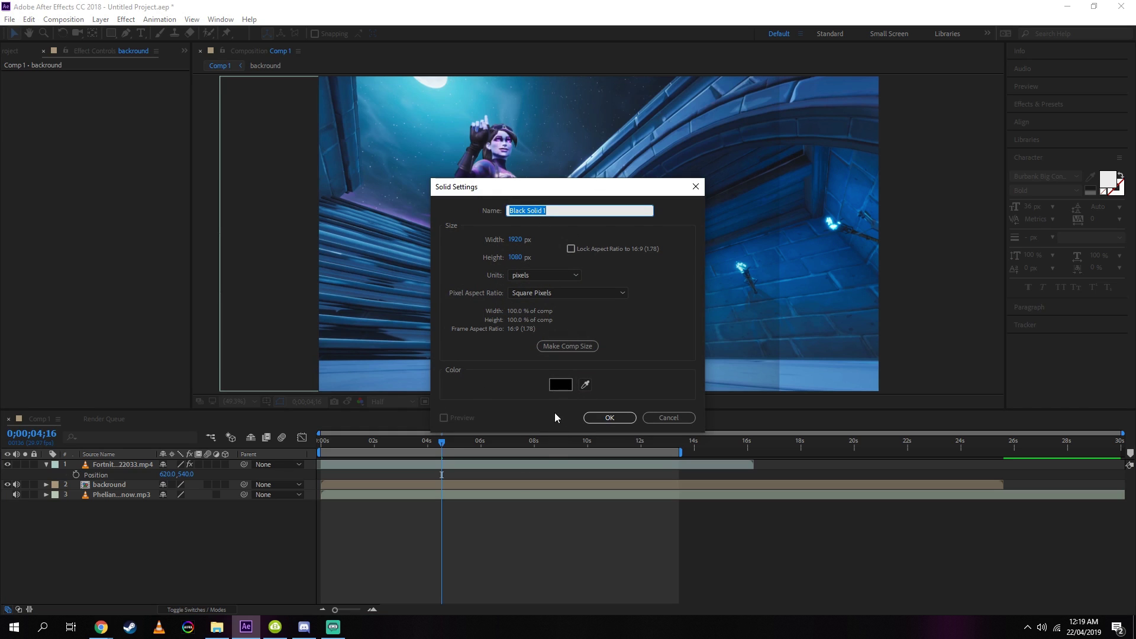
Step: Create a 1920x1080 black solid and place Black Solid 1 beneath the character layer
{"action": "left_click", "coordinate": [609, 418]}
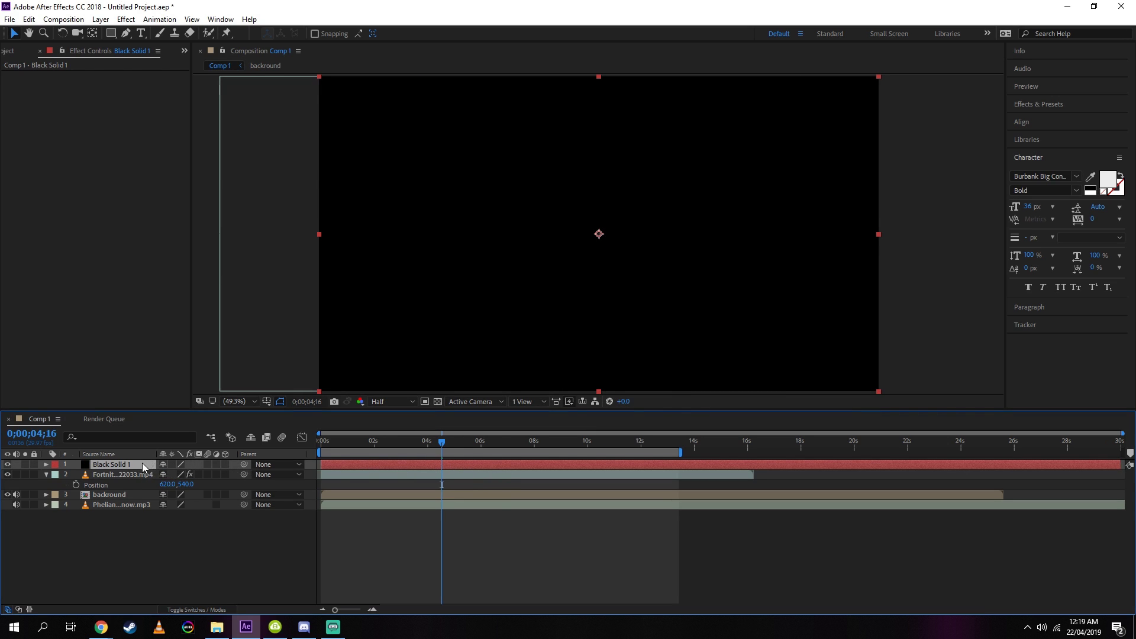
{"action": "left_click_drag", "start_coordinate": [142, 463], "coordinate": [151, 490]}
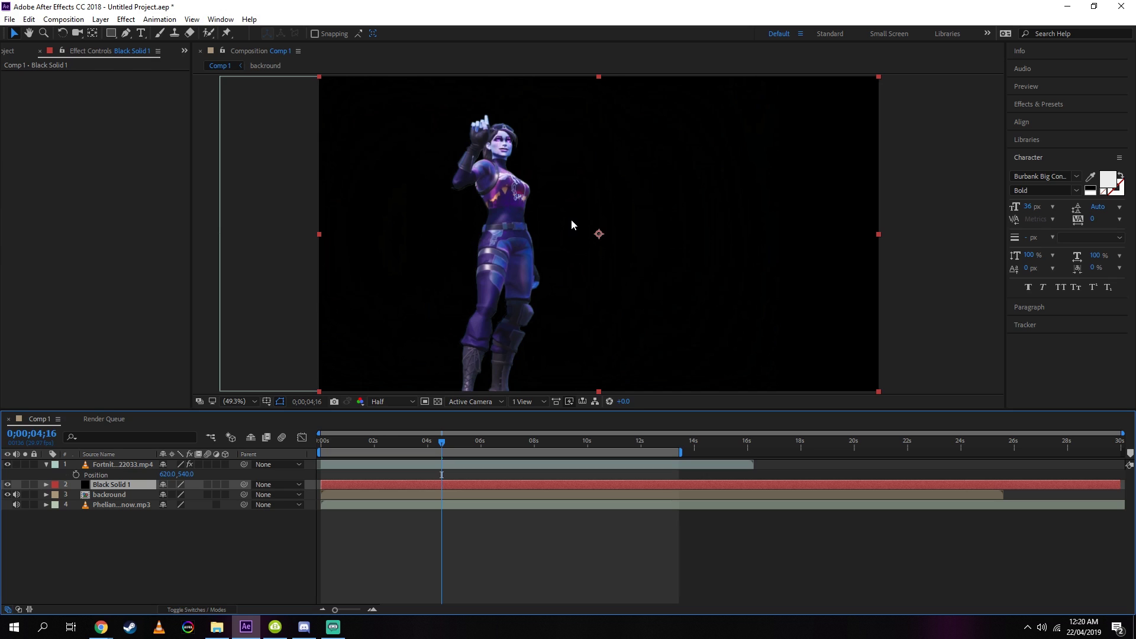
{"action": "scroll", "coordinate": [570, 222], "scroll_direction": "down", "scroll_amount": 2}
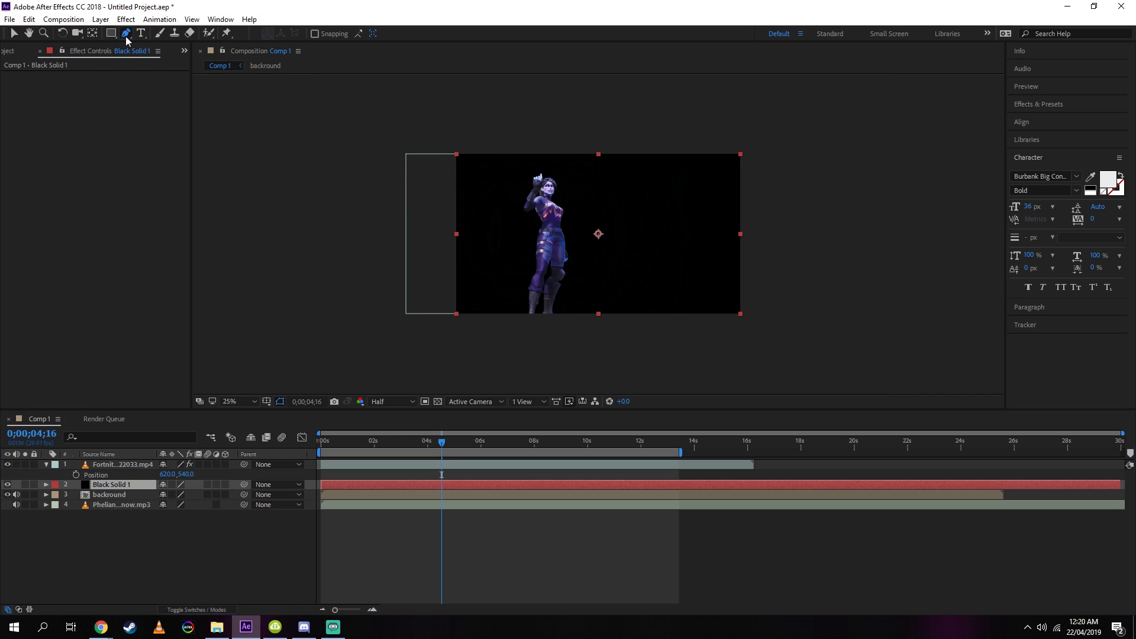
Step: Draw a closed four-point Pen mask on Black Solid 1 forming a slanted right-side panel
{"action": "left_click", "coordinate": [126, 35]}
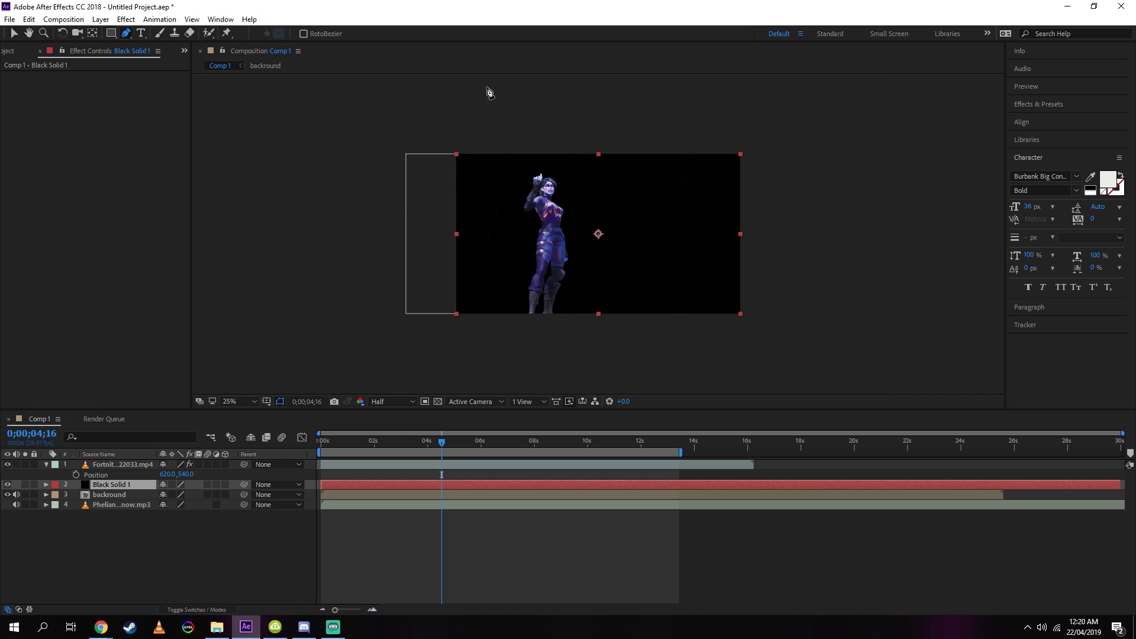
{"action": "left_click", "coordinate": [663, 141]}
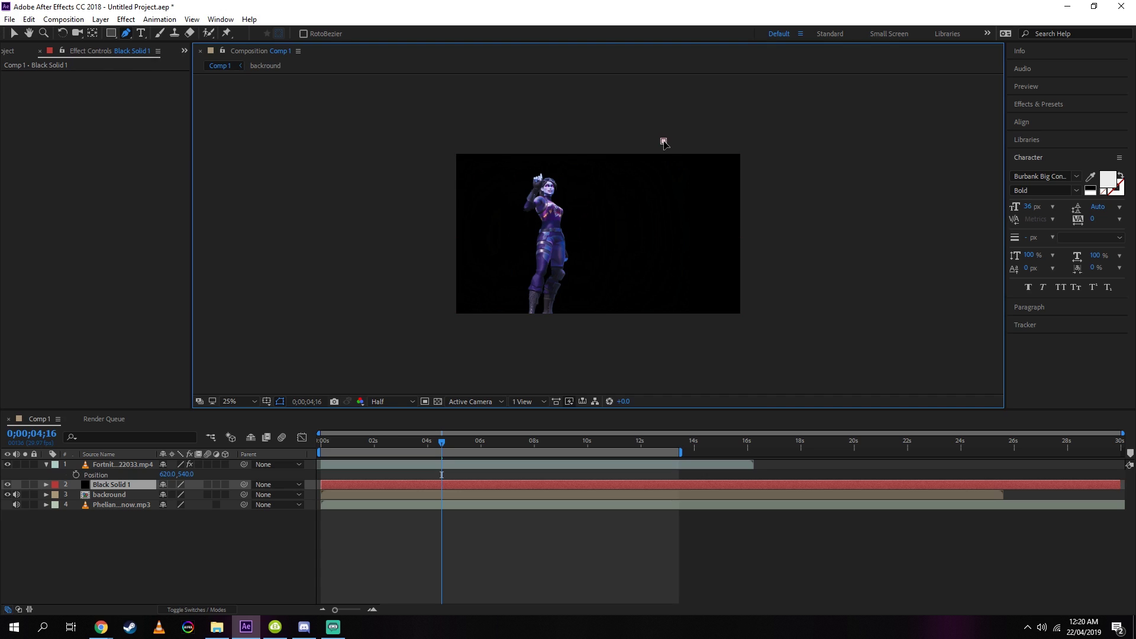
{"action": "left_click", "coordinate": [642, 327]}
{"action": "left_click", "coordinate": [771, 334]}
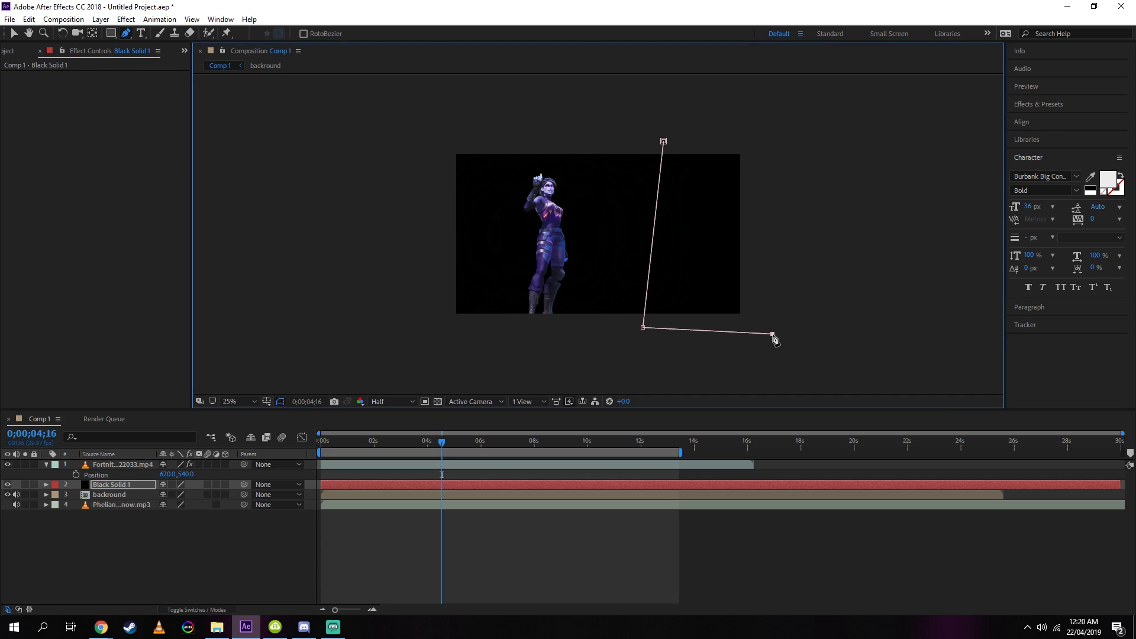
{"action": "left_click", "coordinate": [754, 132]}
{"action": "left_click", "coordinate": [663, 142]}
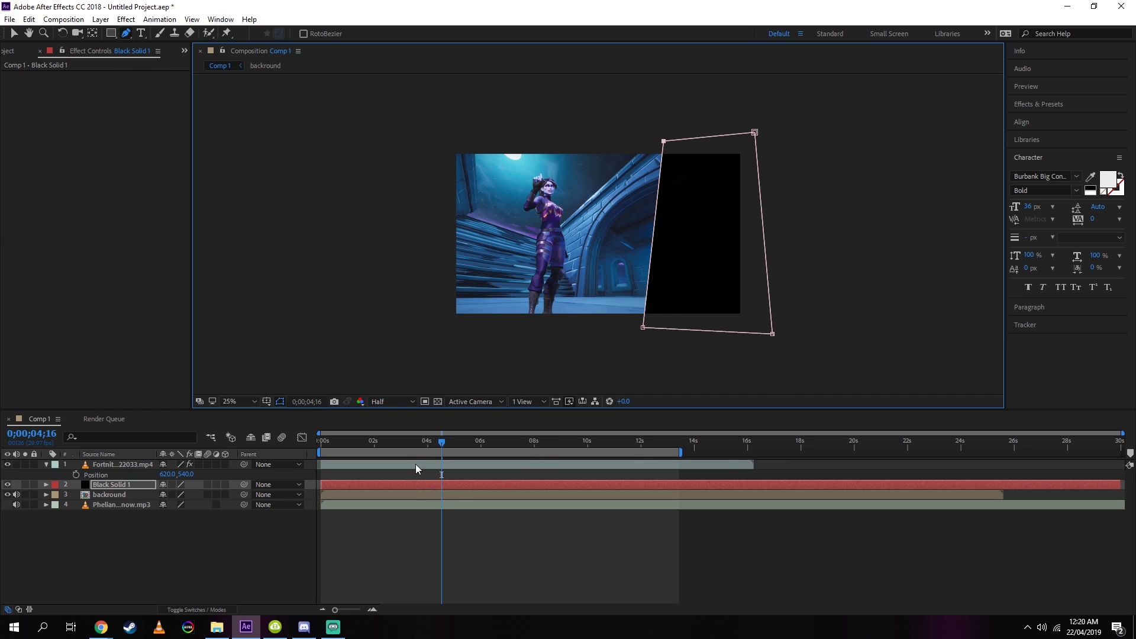
Step: Deselect the solid, fit the composition in the viewer, and create a new text layer
{"action": "key", "text": "v"}
{"action": "left_click", "coordinate": [402, 473]}
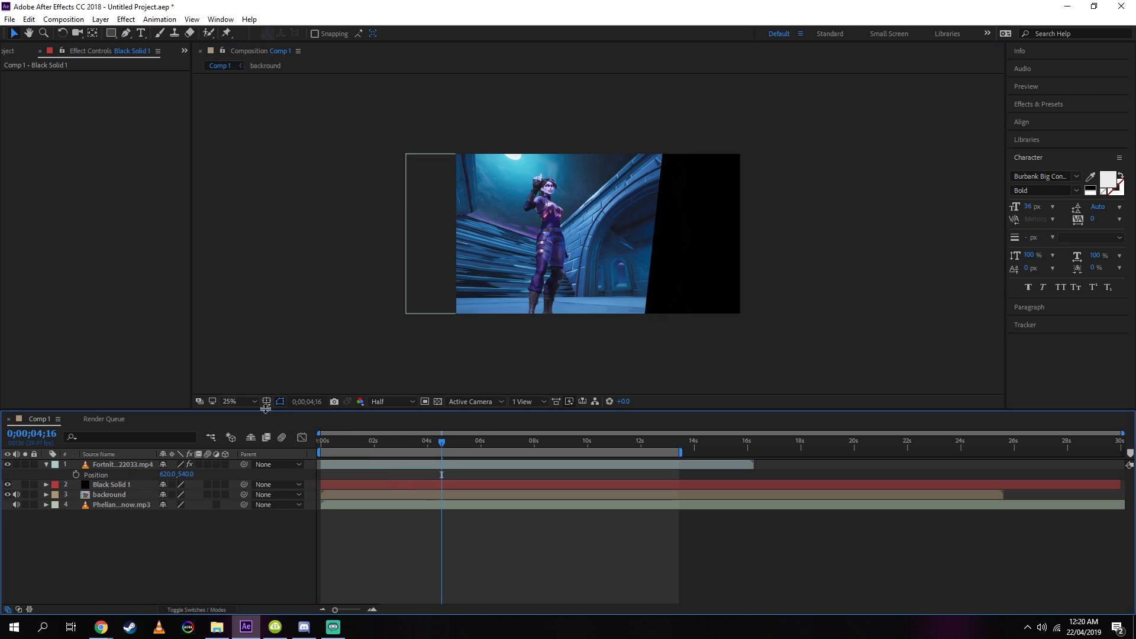
{"action": "left_click", "coordinate": [234, 401]}
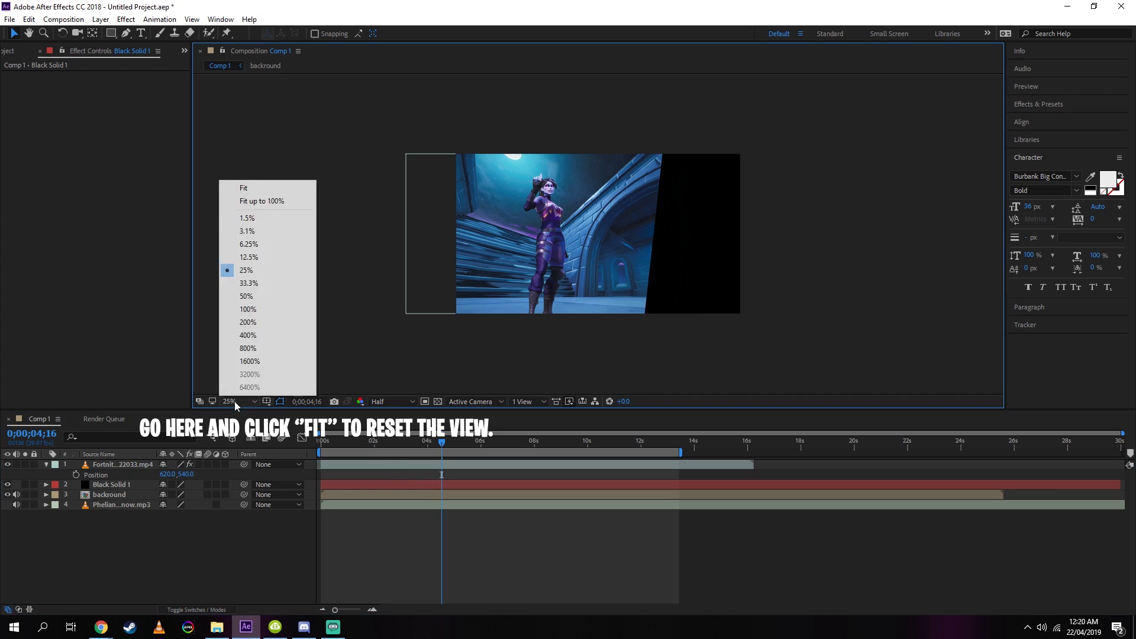
{"action": "left_click", "coordinate": [260, 191]}
{"action": "key", "text": "ctrl+alt+shift+t"}
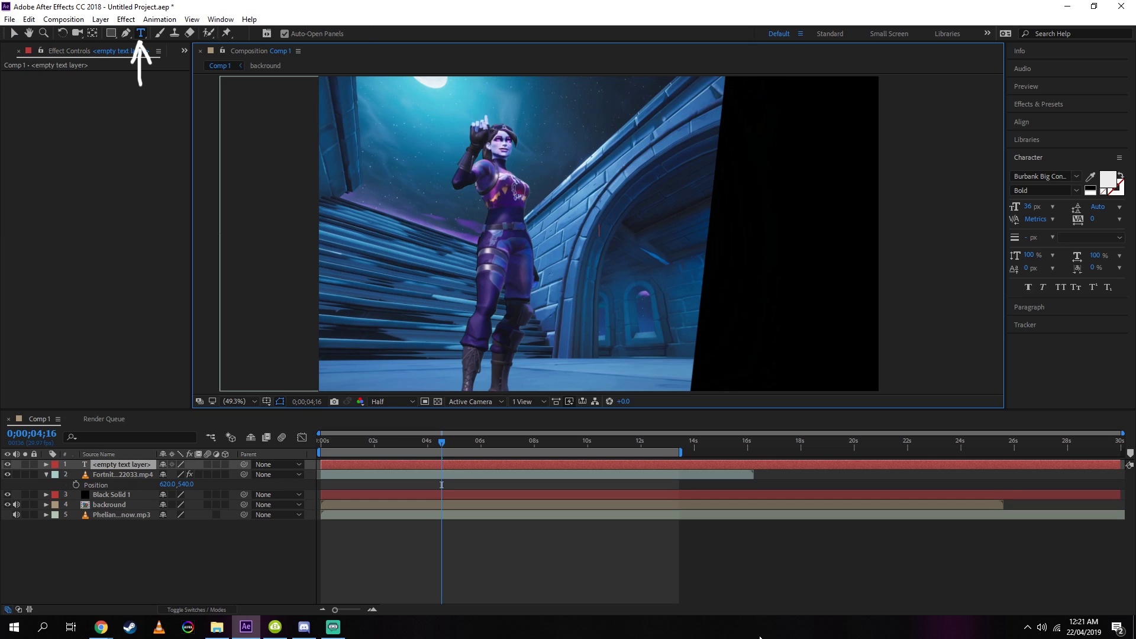
Step: Type 'Stay Connected', put the layer below the Fortnite clip, and move it top-right
{"action": "type", "text": "Stay Connected"}
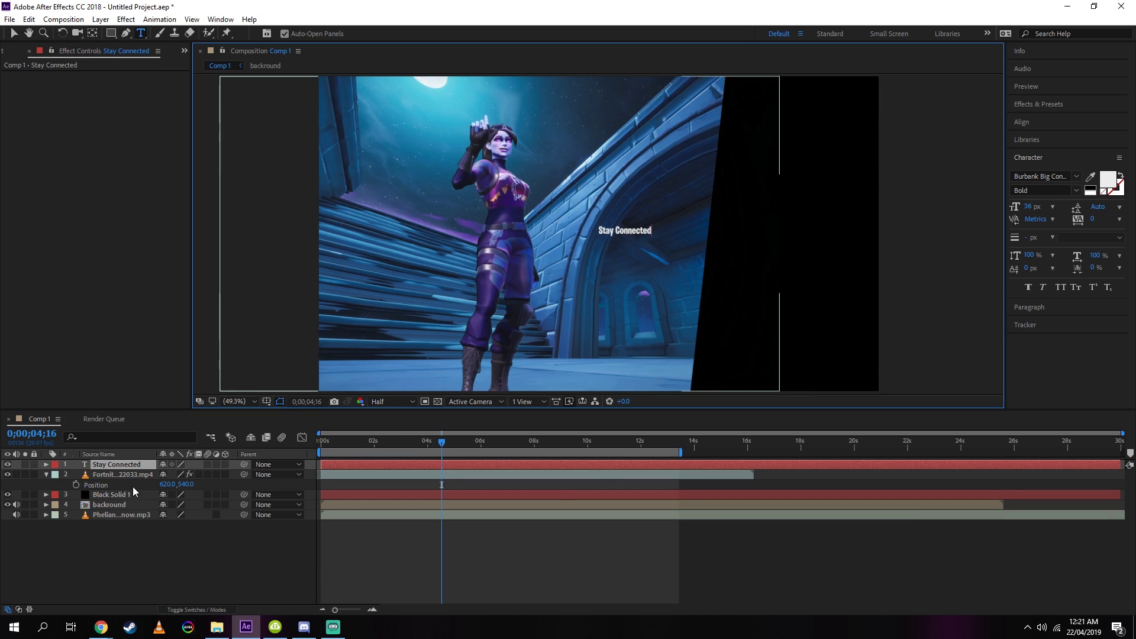
{"action": "left_click", "coordinate": [120, 457]}
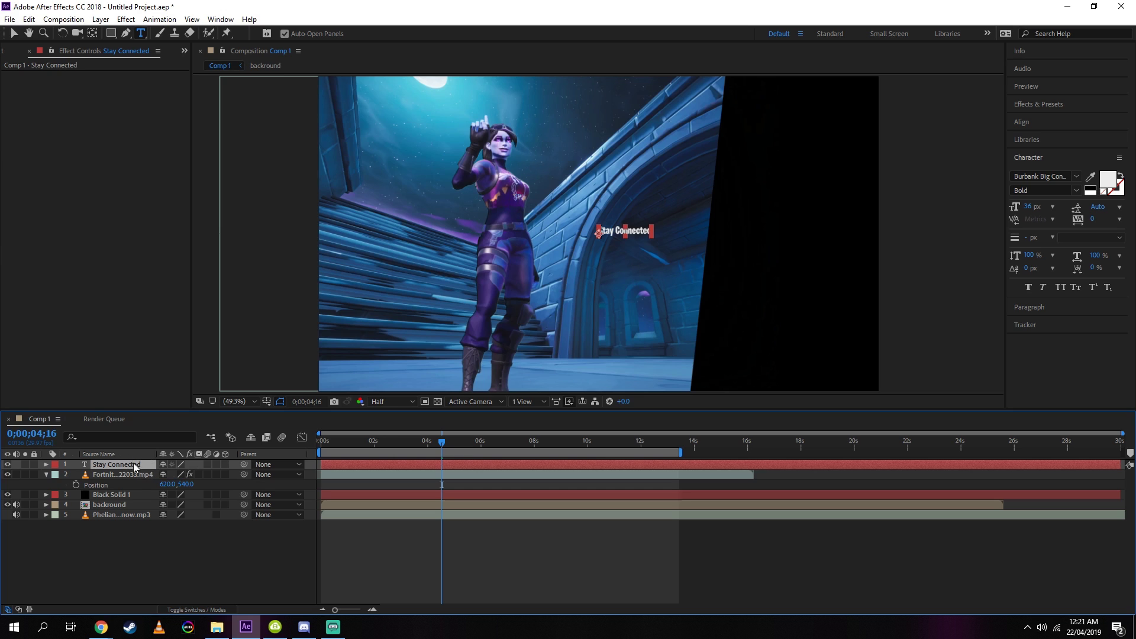
{"action": "left_click_drag", "start_coordinate": [135, 467], "coordinate": [135, 487]}
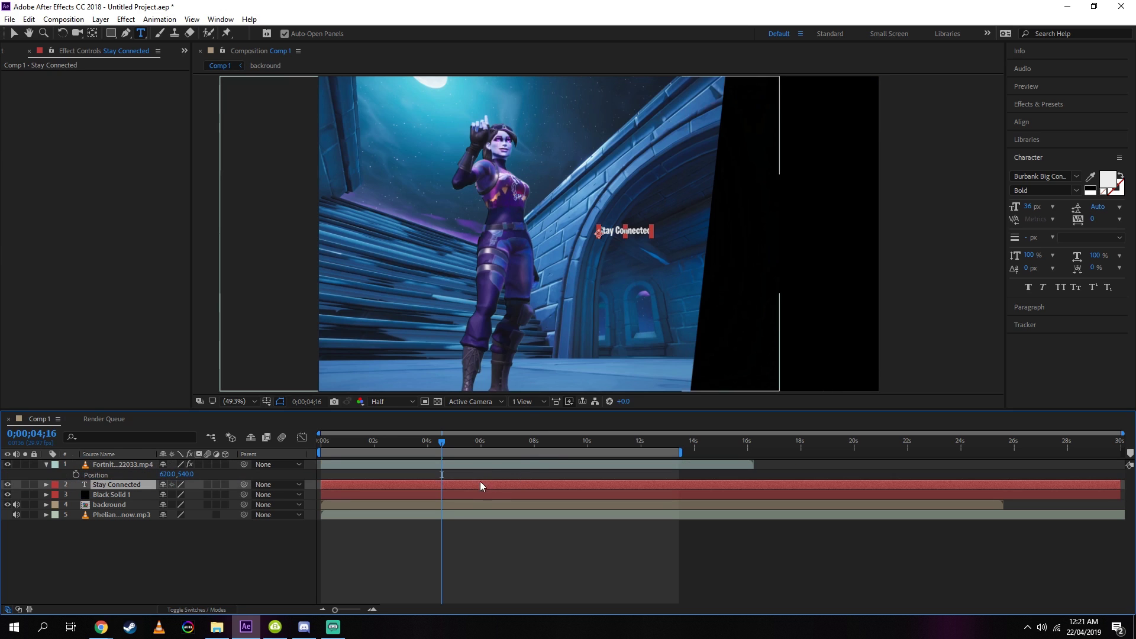
{"action": "key", "text": "v"}
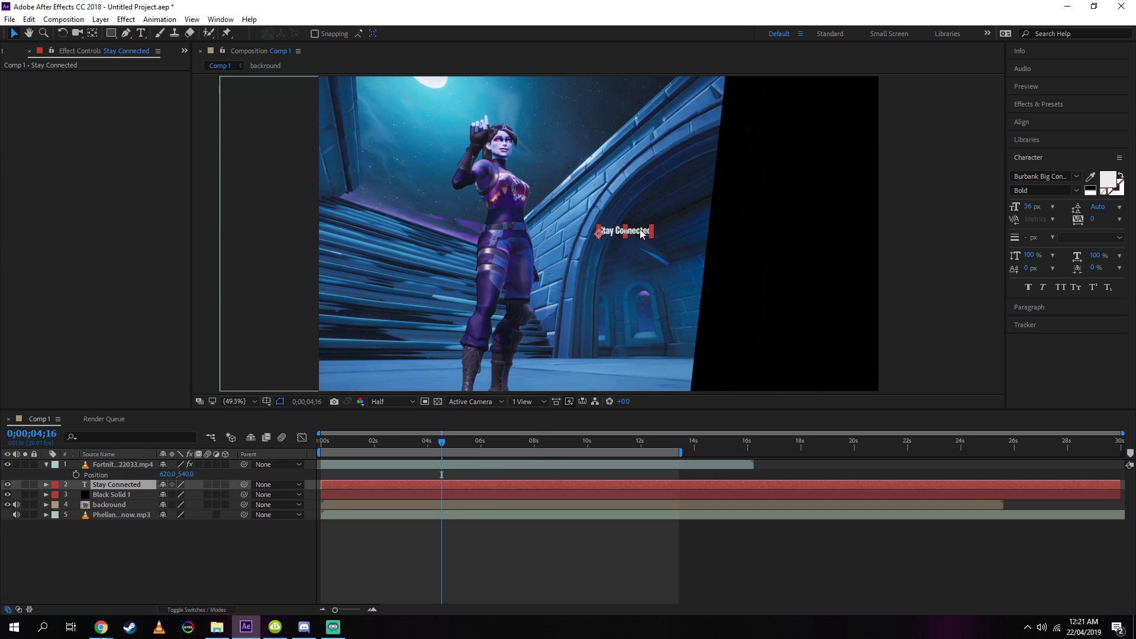
{"action": "left_click_drag", "start_coordinate": [640, 232], "coordinate": [795, 126]}
Step: Scale the Stay Connected title to 120%
{"action": "left_click", "coordinate": [117, 484]}
{"action": "type", "text": "s"}
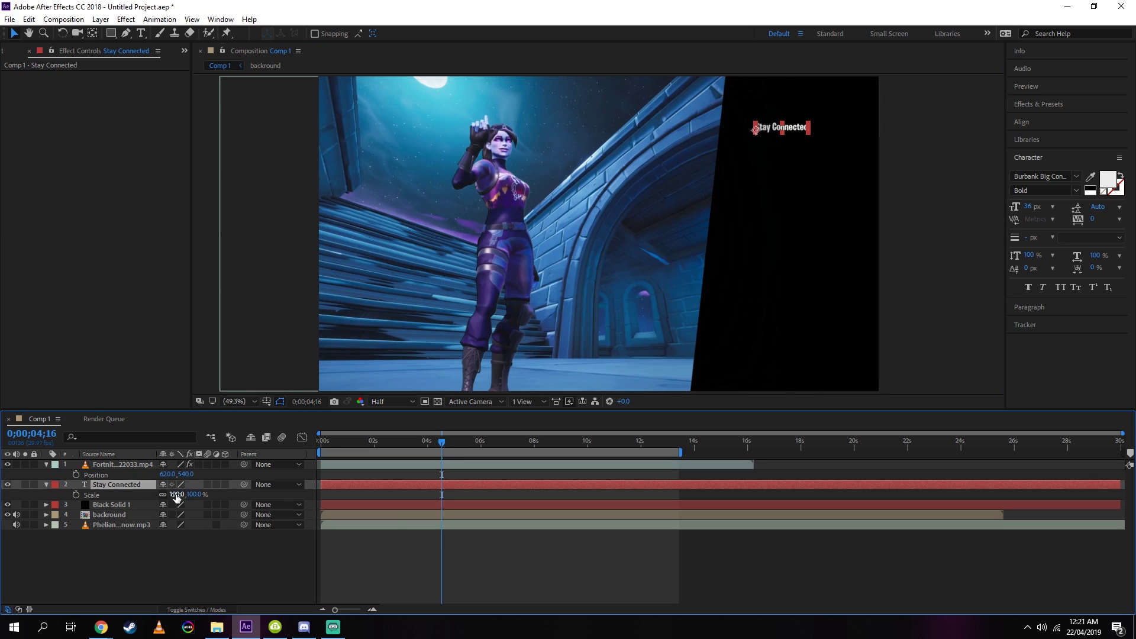
{"action": "type", "text": "120"}
{"action": "key", "text": "Return"}
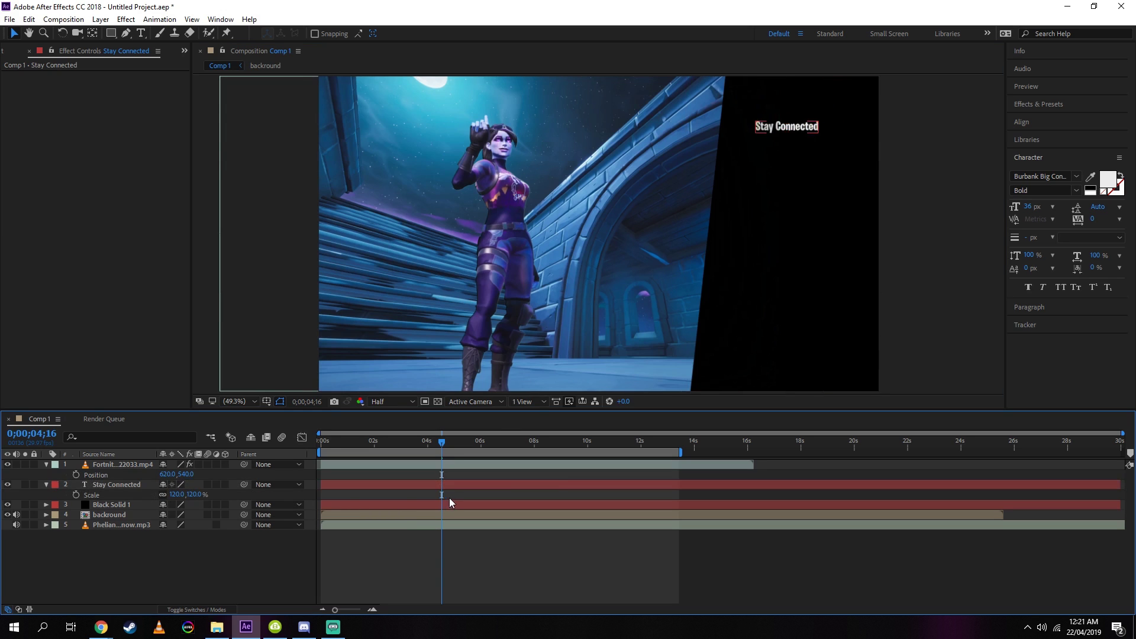
{"action": "left_click", "coordinate": [432, 488]}
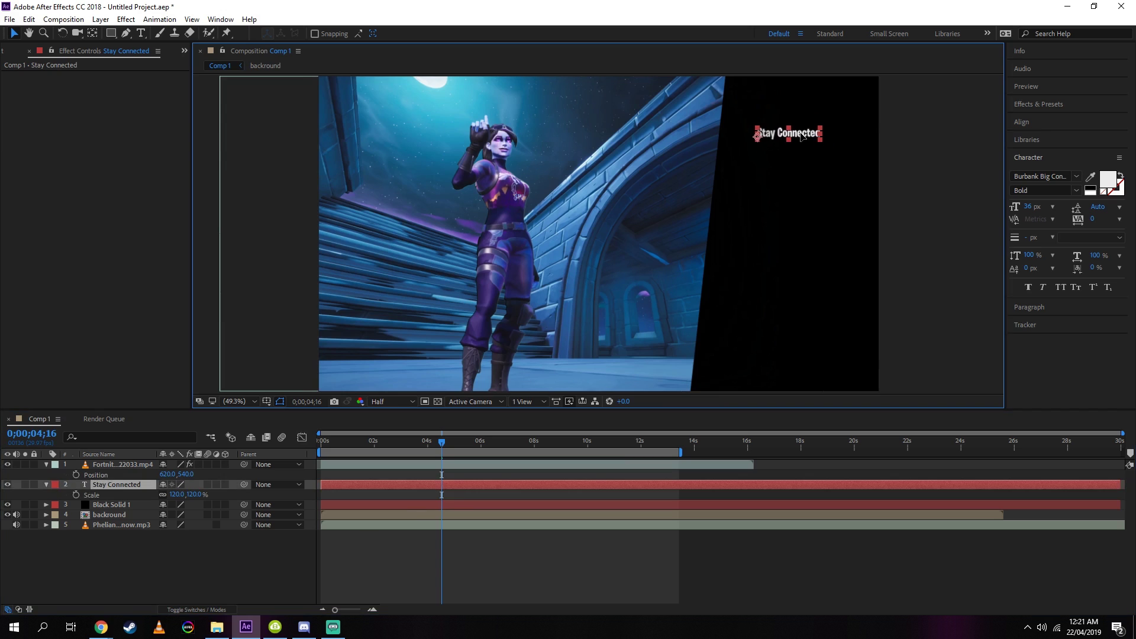
{"action": "left_click", "coordinate": [421, 494]}
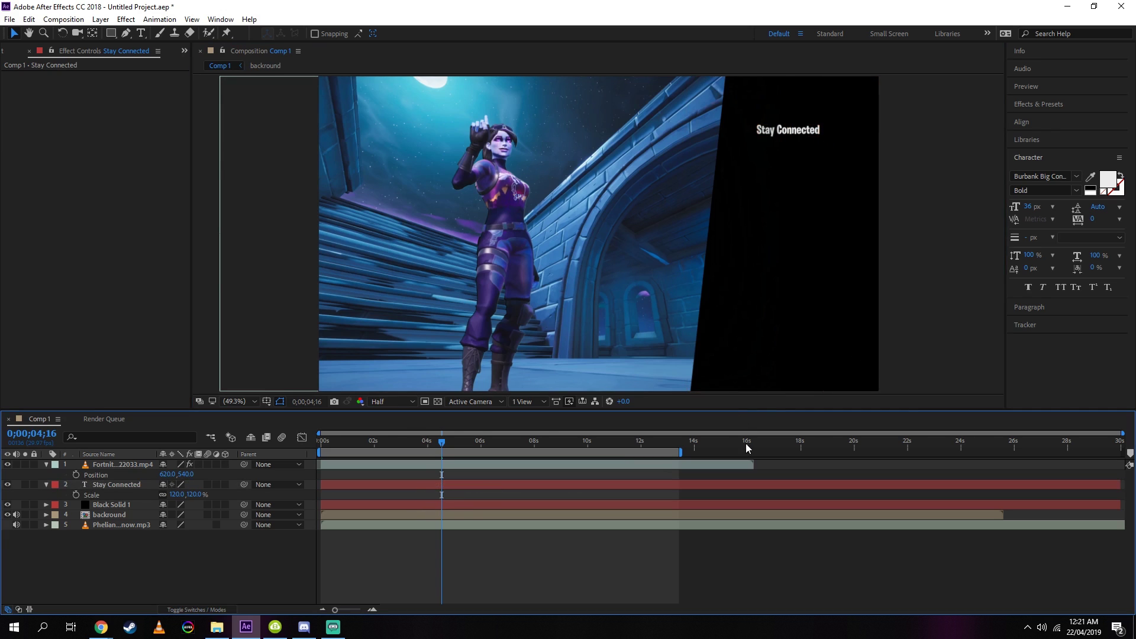
{"action": "left_click", "coordinate": [115, 487]}
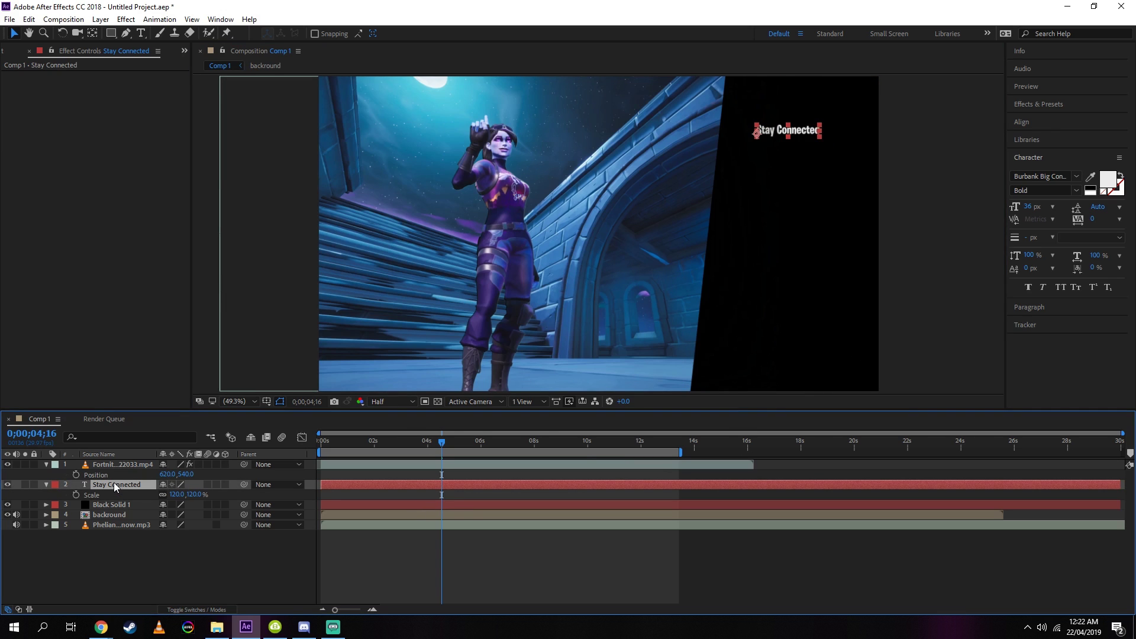
Step: Duplicate the Stay Connected layer, move the copy lower, and retype it as 'Twitter'
{"action": "key", "text": "ctrl+d"}
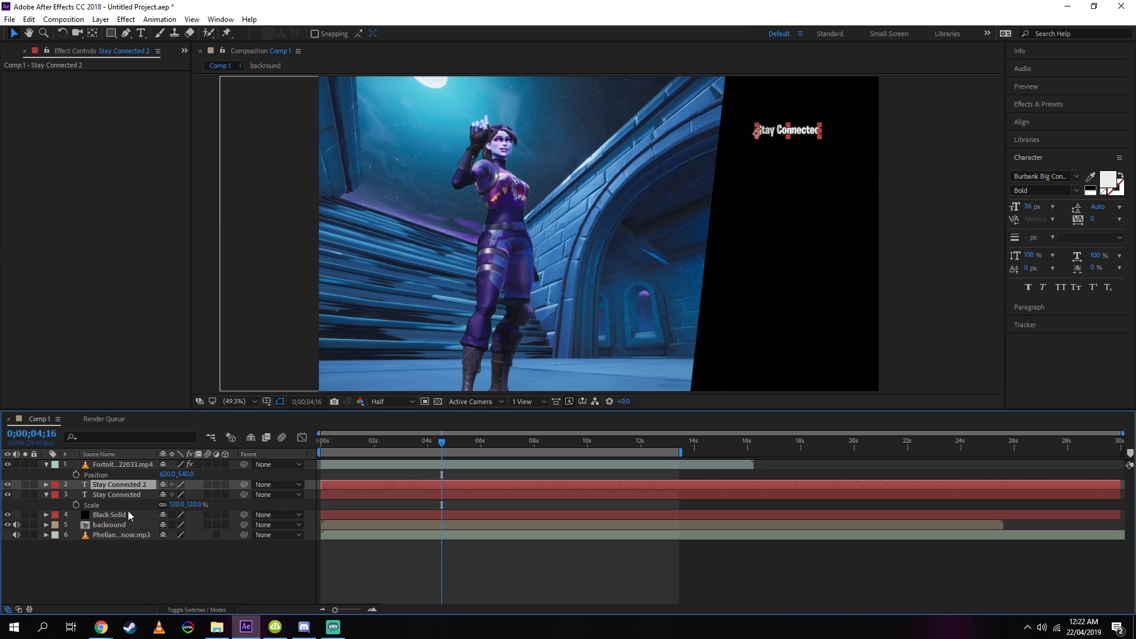
{"action": "left_click_drag", "start_coordinate": [111, 489], "coordinate": [113, 507]}
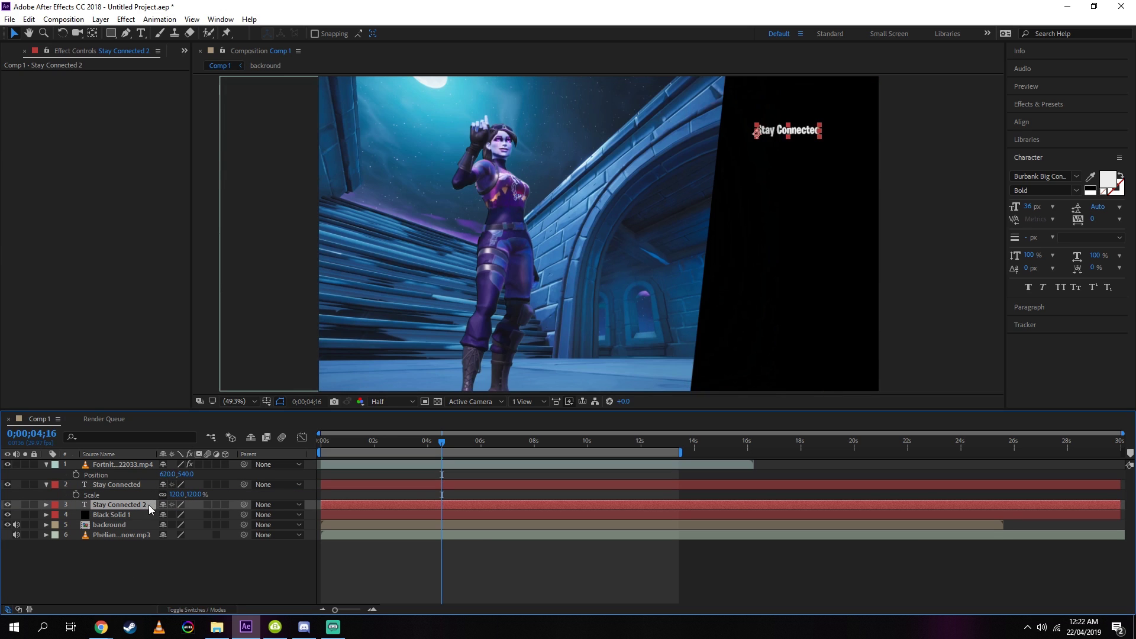
{"action": "left_click_drag", "start_coordinate": [790, 133], "coordinate": [782, 184]}
{"action": "left_click", "coordinate": [141, 39]}
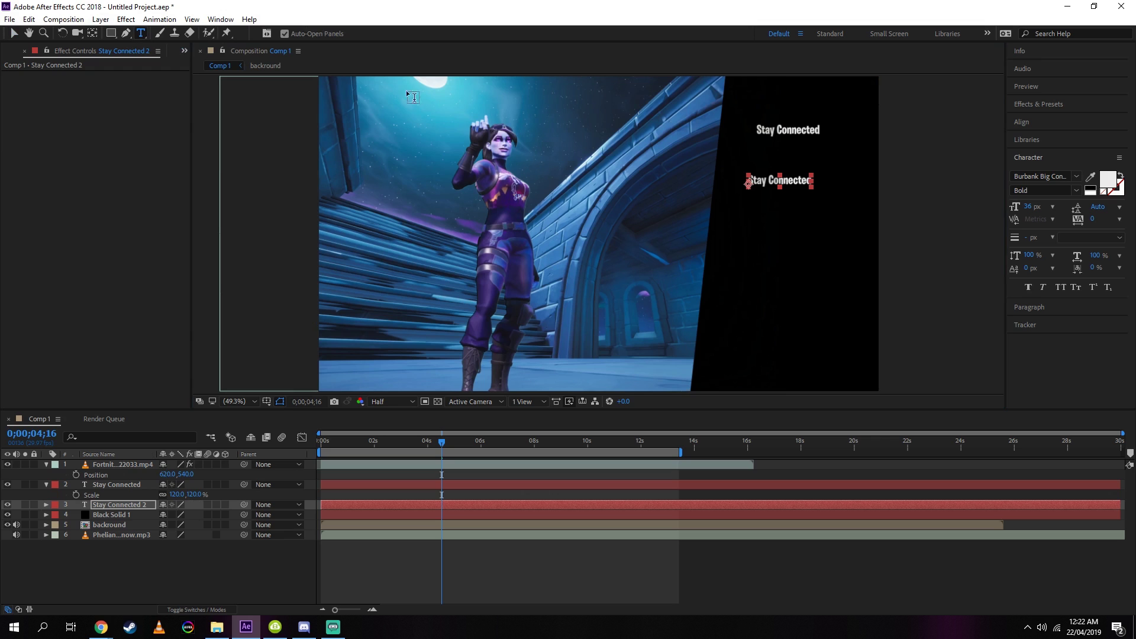
{"action": "left_click", "coordinate": [808, 179]}
{"action": "key", "text": "ctrl+a"}
{"action": "type", "text": "Twitter"}
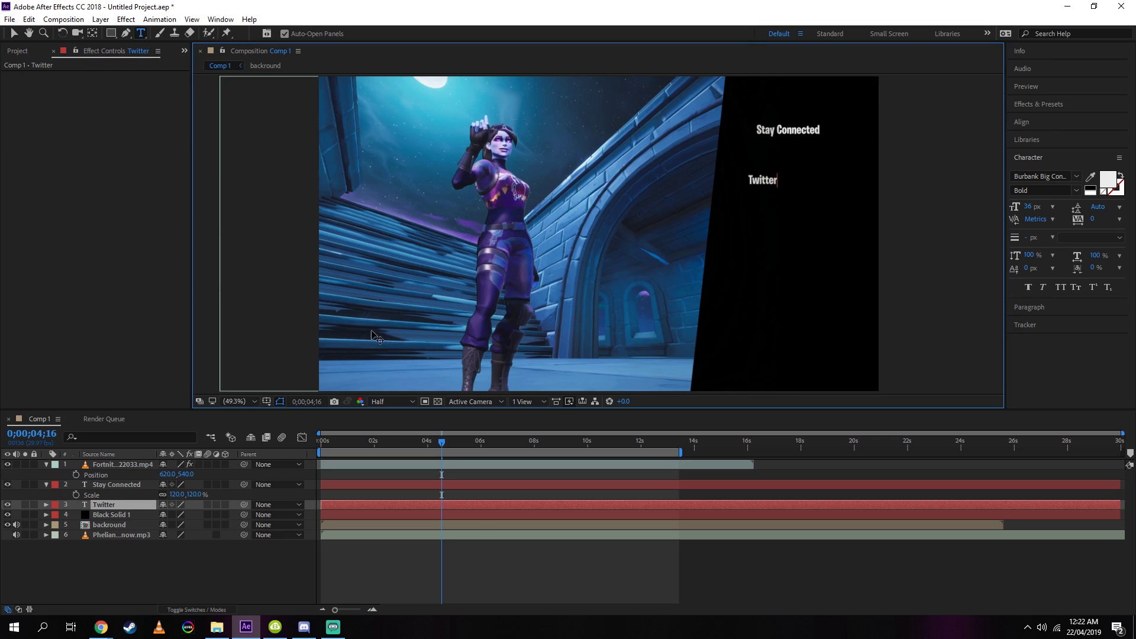
{"action": "key", "text": "Escape"}
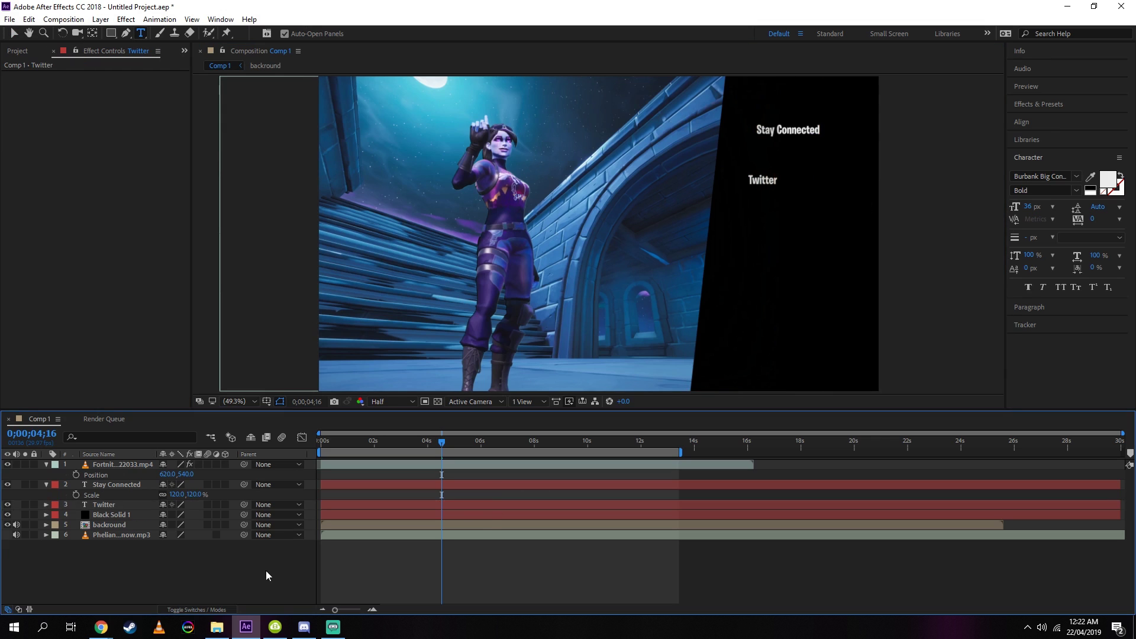
Step: Duplicate the Twitter label to vertical position 580 and make copies for the remaining labels
{"action": "key", "text": "p"}
{"action": "key", "text": "ctrl+d"}
{"action": "left_click", "coordinate": [186, 534]}
{"action": "type", "text": "6,580"}
{"action": "key", "text": "Return"}
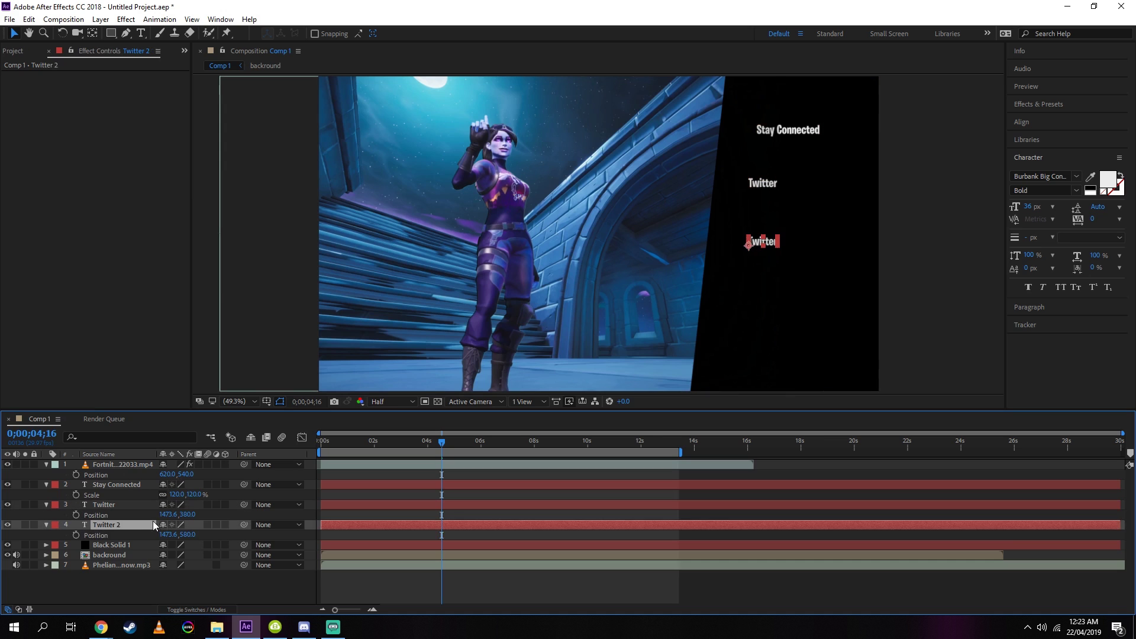
{"action": "key", "text": "ctrl+d"}
{"action": "key", "text": "ctrl+a"}
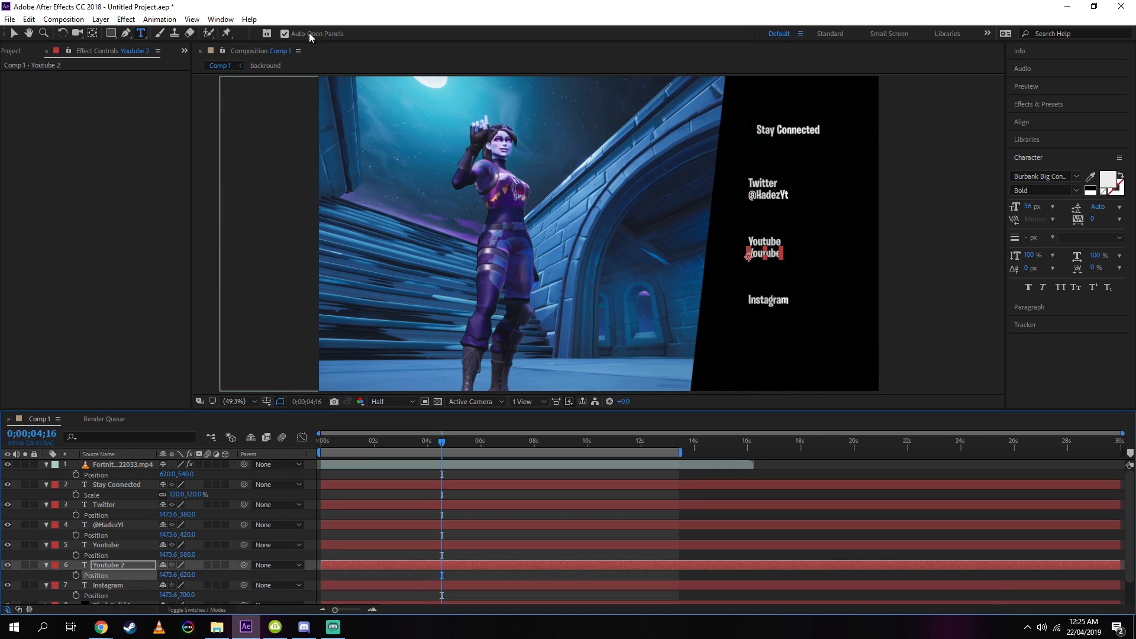
{"action": "key", "text": "ctrl+d"}
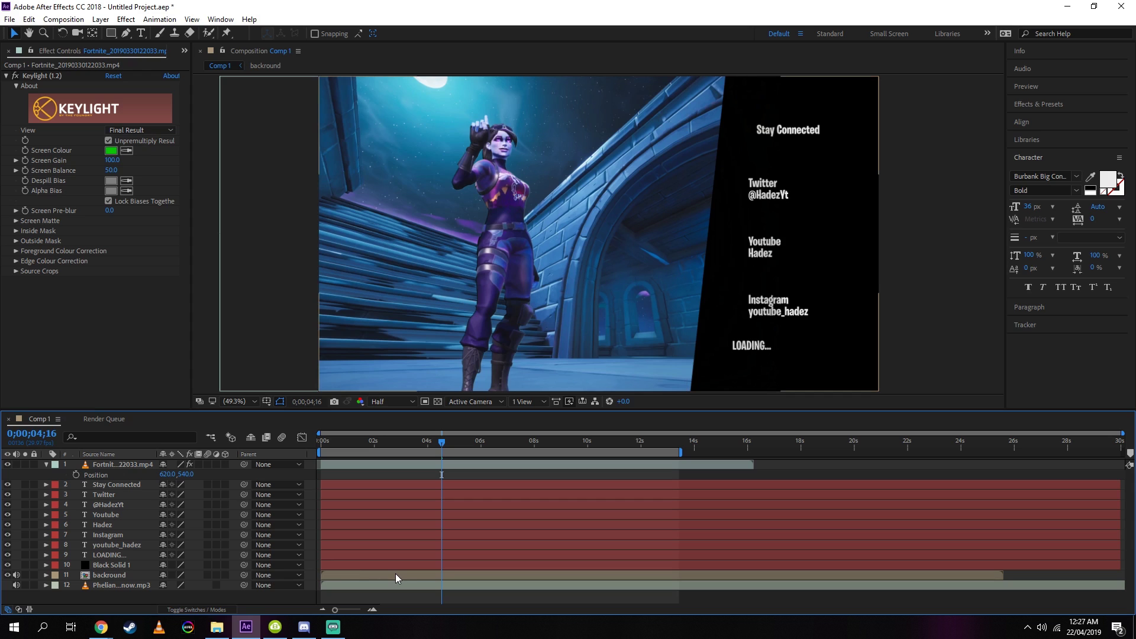
{"action": "key", "text": "ctrl+y"}
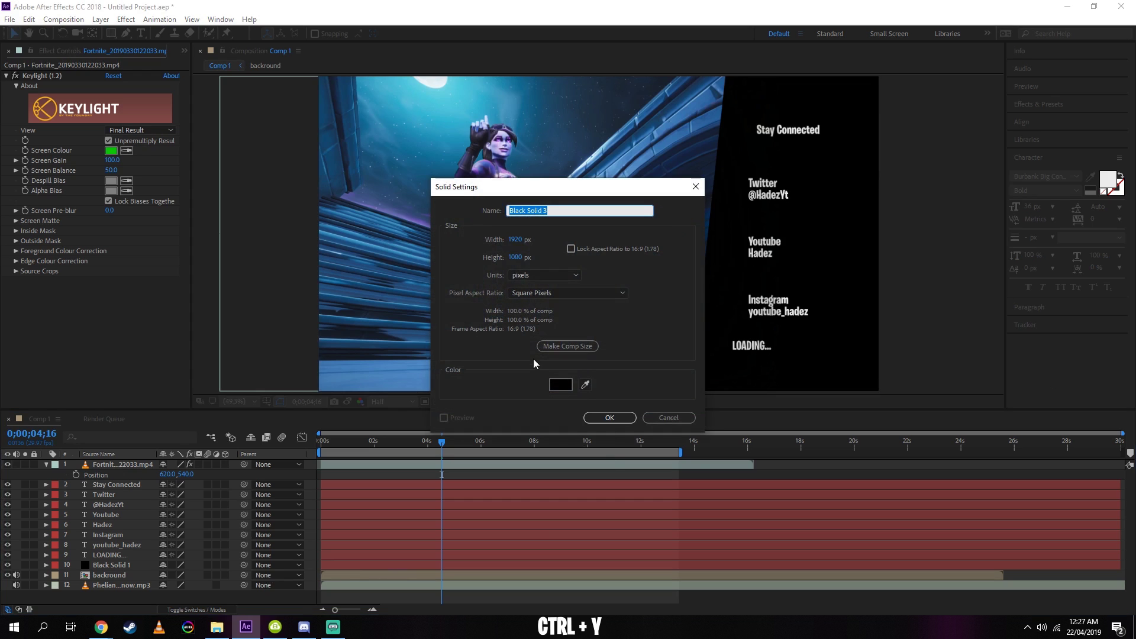
Step: Create a pure white solid and place White Solid 1 just above Black Solid 1
{"action": "left_click", "coordinate": [563, 388]}
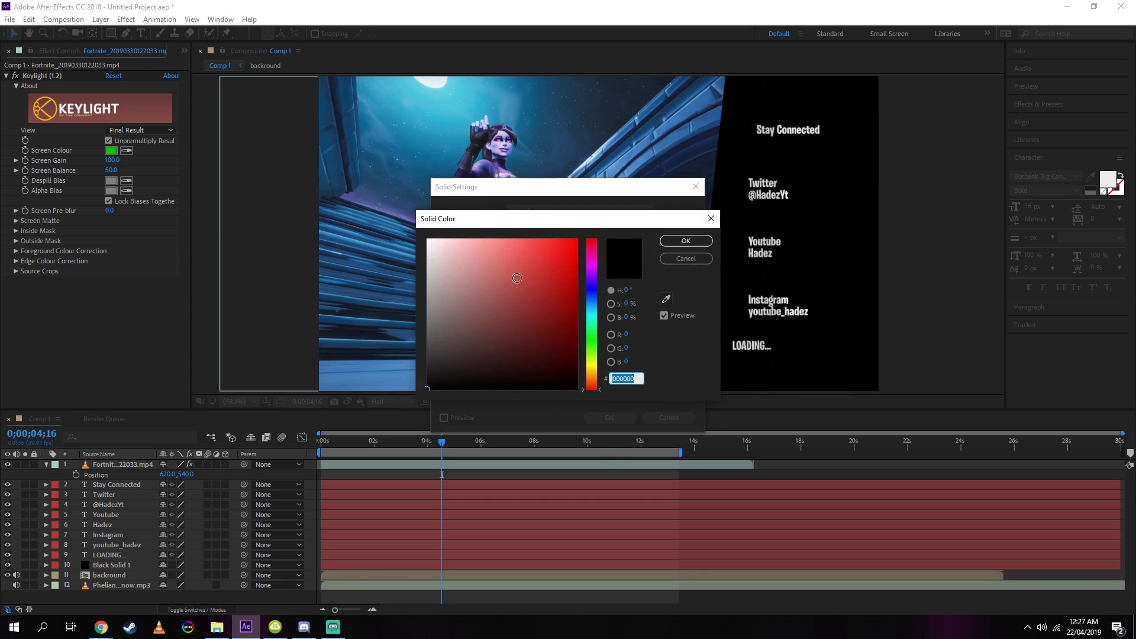
{"action": "left_click_drag", "start_coordinate": [438, 248], "coordinate": [292, 183]}
{"action": "left_click", "coordinate": [708, 239]}
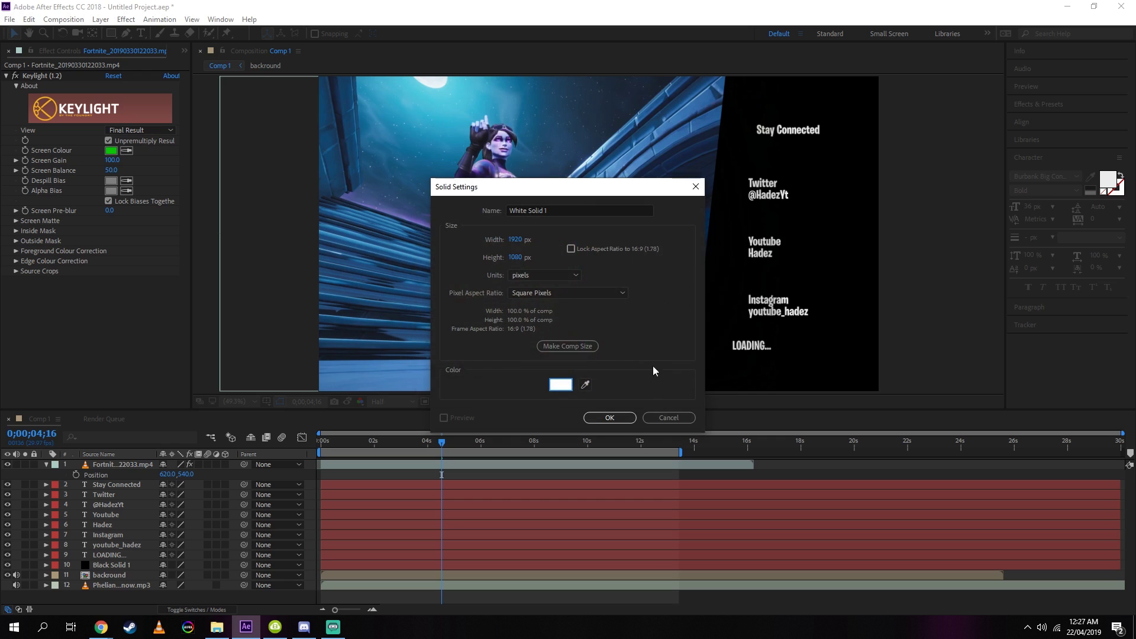
{"action": "left_click", "coordinate": [618, 419]}
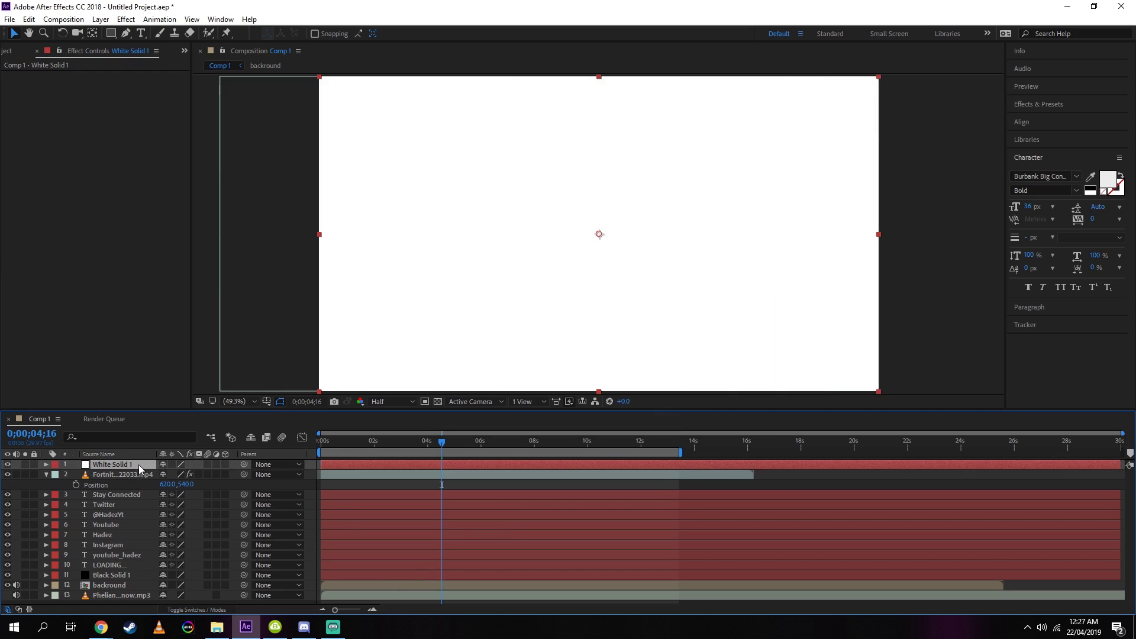
{"action": "left_click_drag", "start_coordinate": [138, 464], "coordinate": [155, 572]}
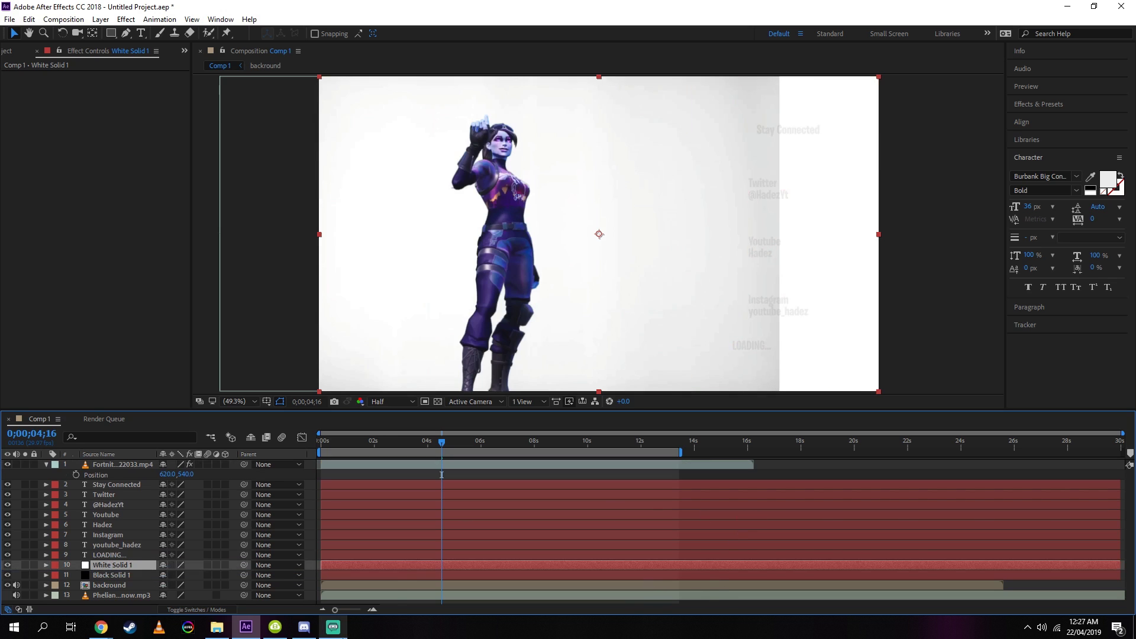
Step: Mask White Solid 1 into a thin rectangular bar under the LOADING... line
{"action": "mouse_move", "coordinate": [333, 627]}
{"action": "key", "text": "q"}
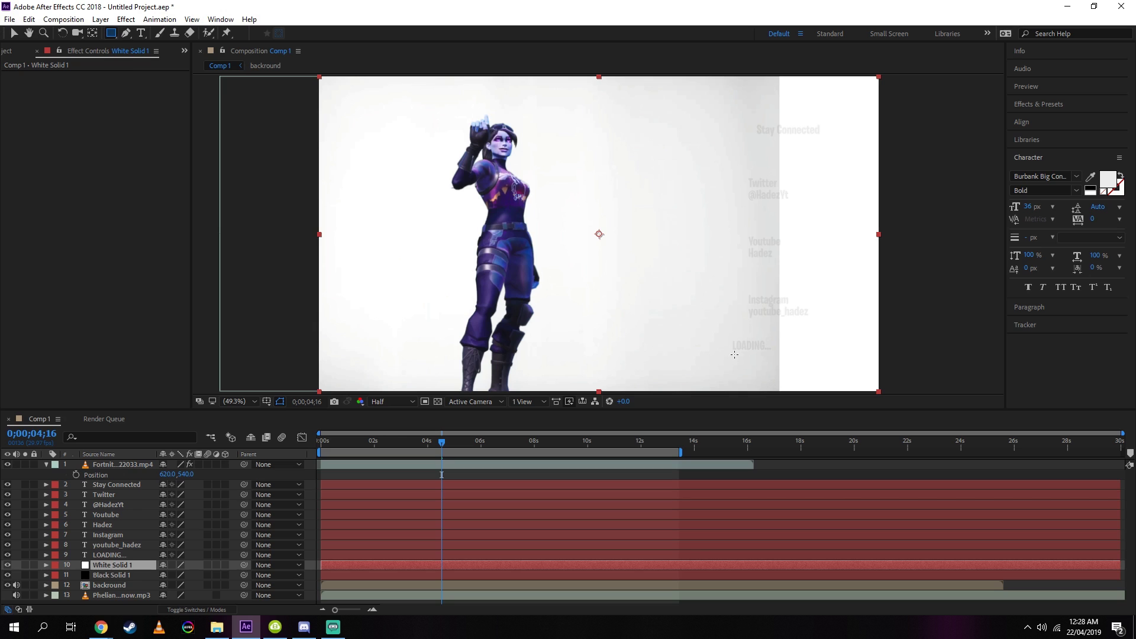
{"action": "left_click_drag", "start_coordinate": [733, 356], "coordinate": [852, 355]}
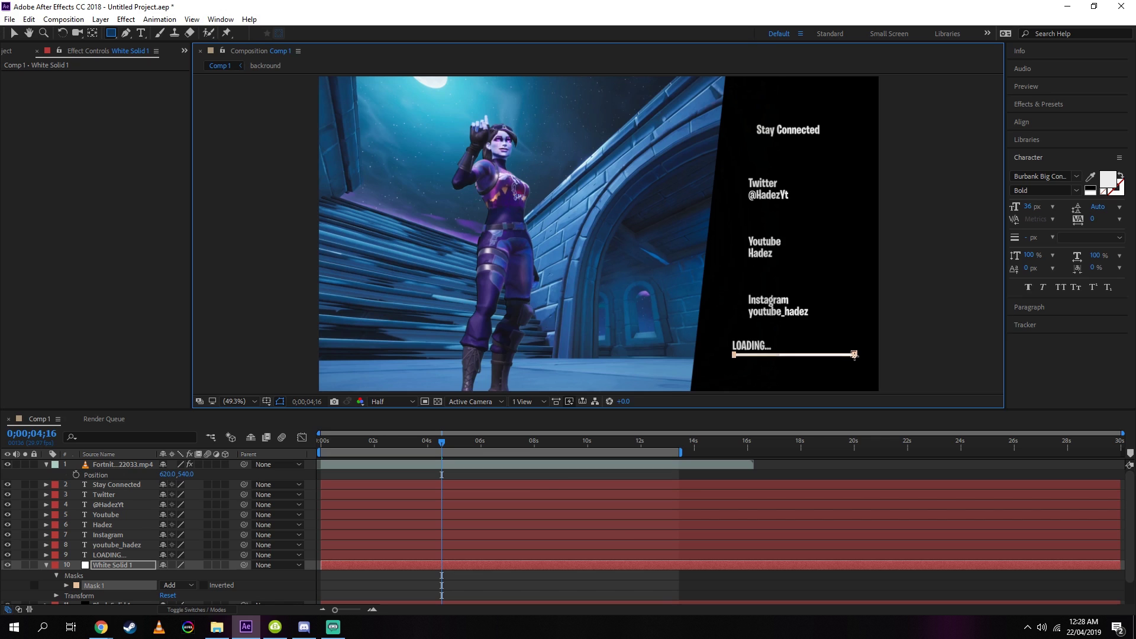
Step: Add a Mask Path keyframe on Mask 1 at 0;00;13;14, then return to the start
{"action": "scroll", "coordinate": [59, 556], "scroll_direction": "down", "scroll_amount": 2}
{"action": "key", "text": "Home"}
{"action": "left_click", "coordinate": [67, 557]}
{"action": "left_click", "coordinate": [680, 444]}
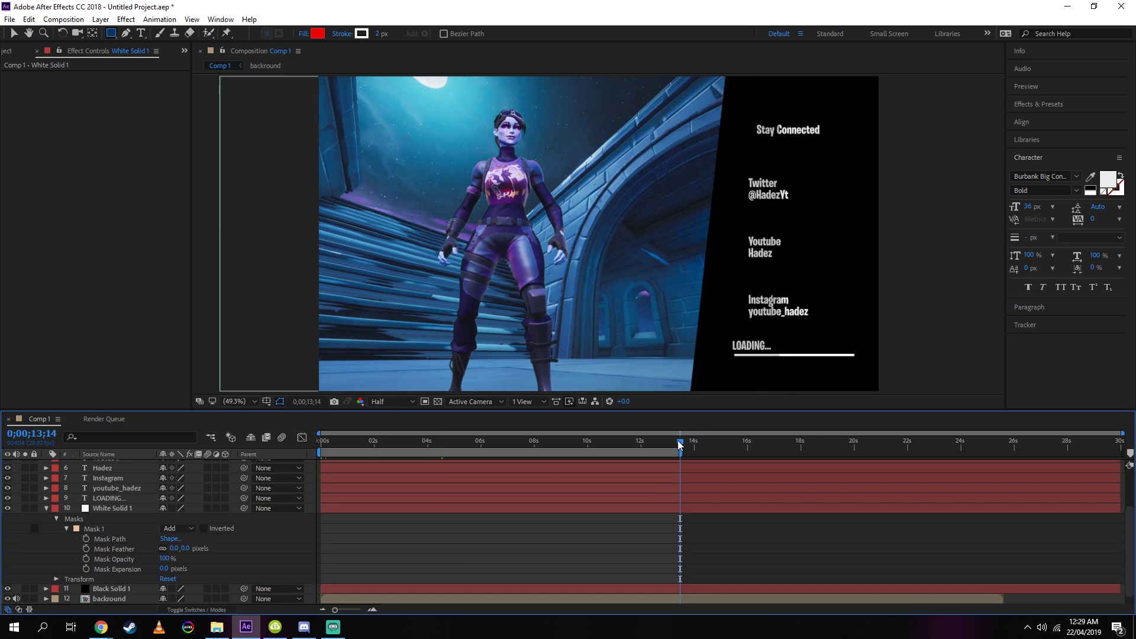
{"action": "left_click", "coordinate": [85, 538]}
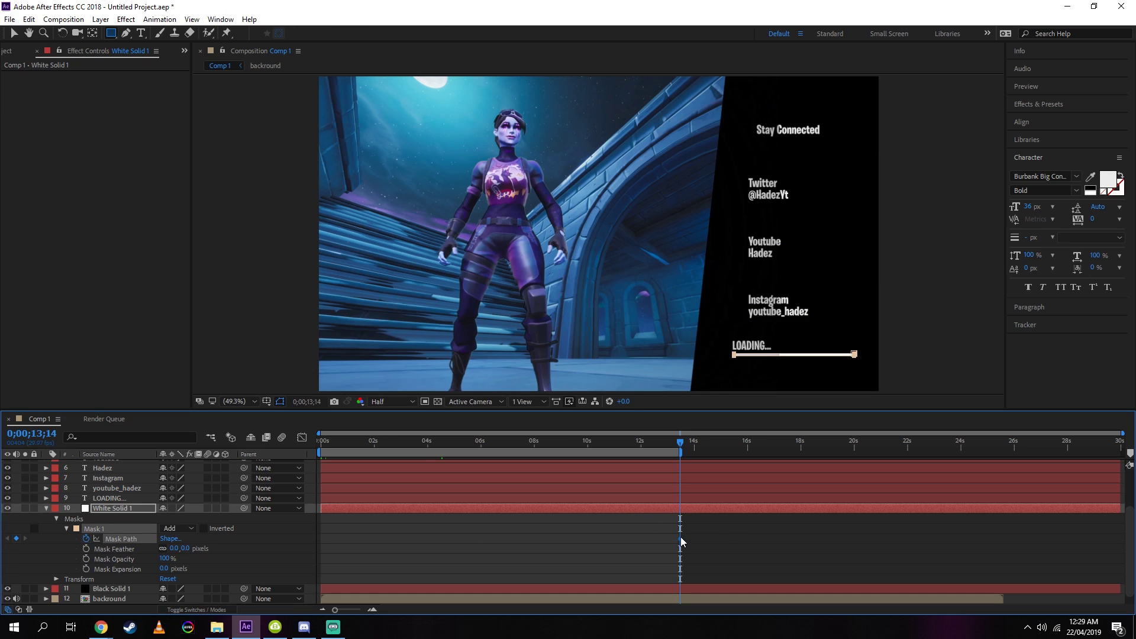
{"action": "left_click_drag", "start_coordinate": [390, 438], "coordinate": [239, 449]}
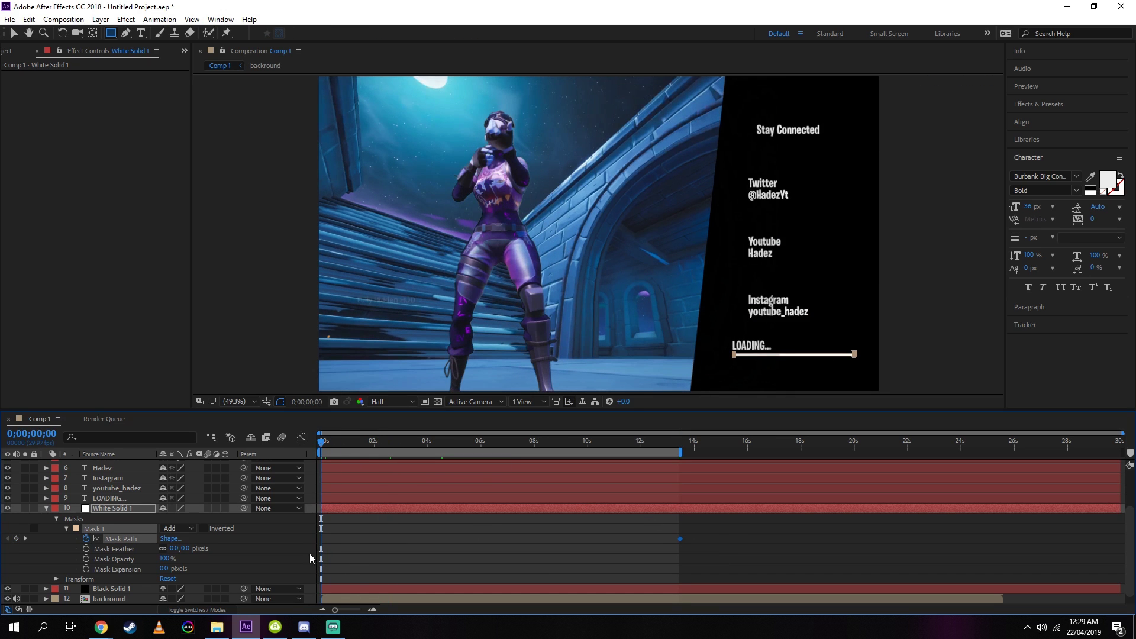
Step: Zoom in and drag the bar's right mask point left to make a short stub at 0s
{"action": "left_click", "coordinate": [44, 36]}
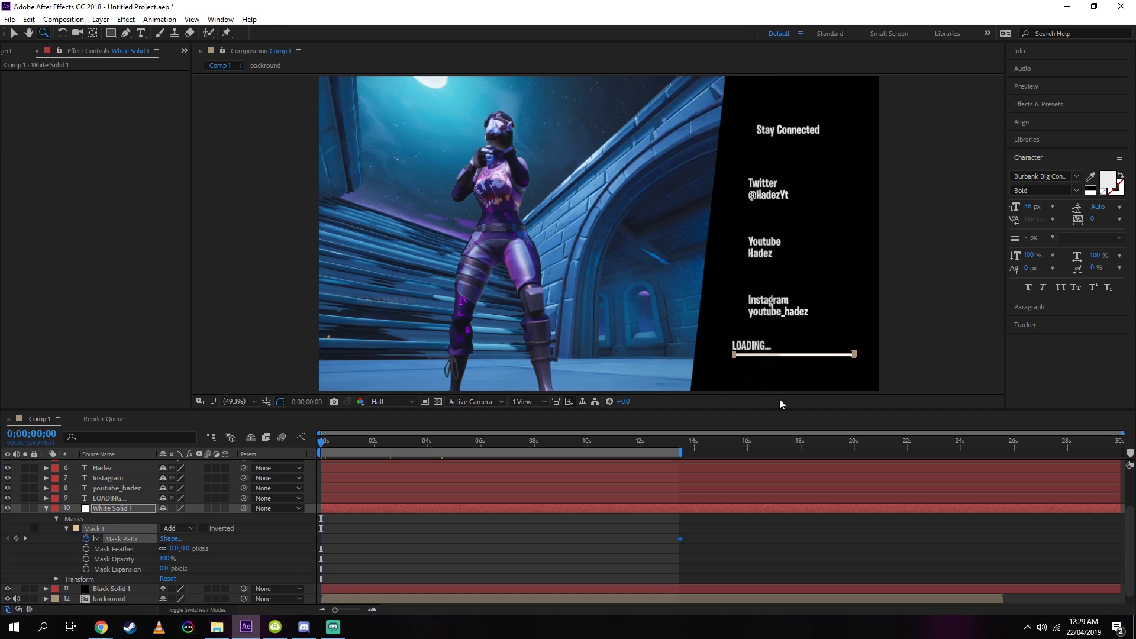
{"action": "left_click", "coordinate": [799, 355]}
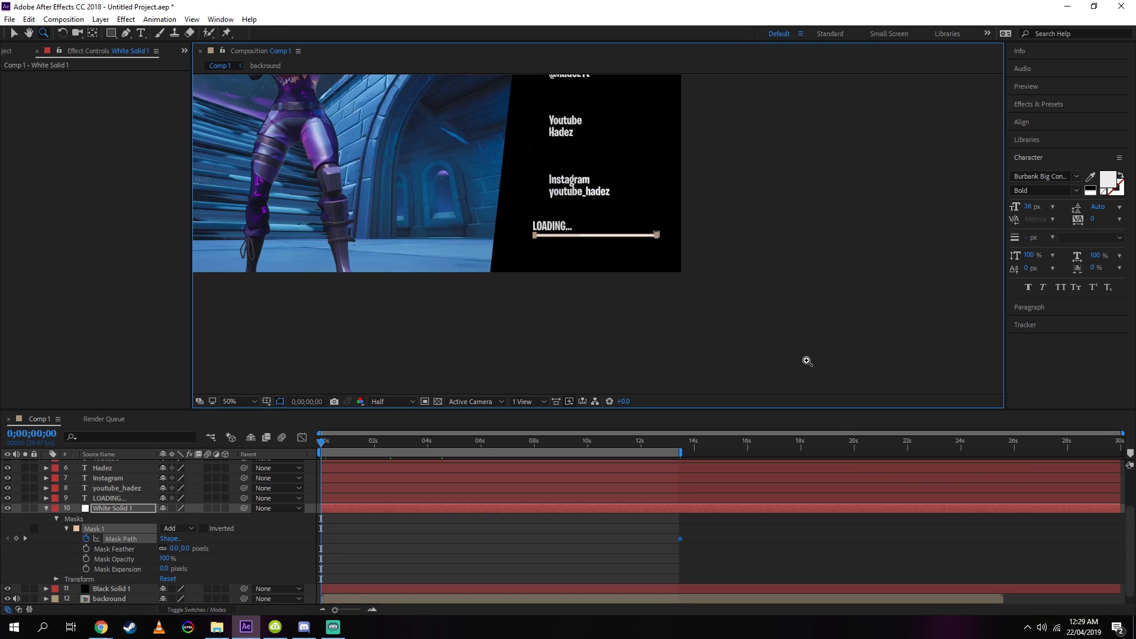
{"action": "left_click", "coordinate": [604, 237]}
{"action": "left_click", "coordinate": [589, 239]}
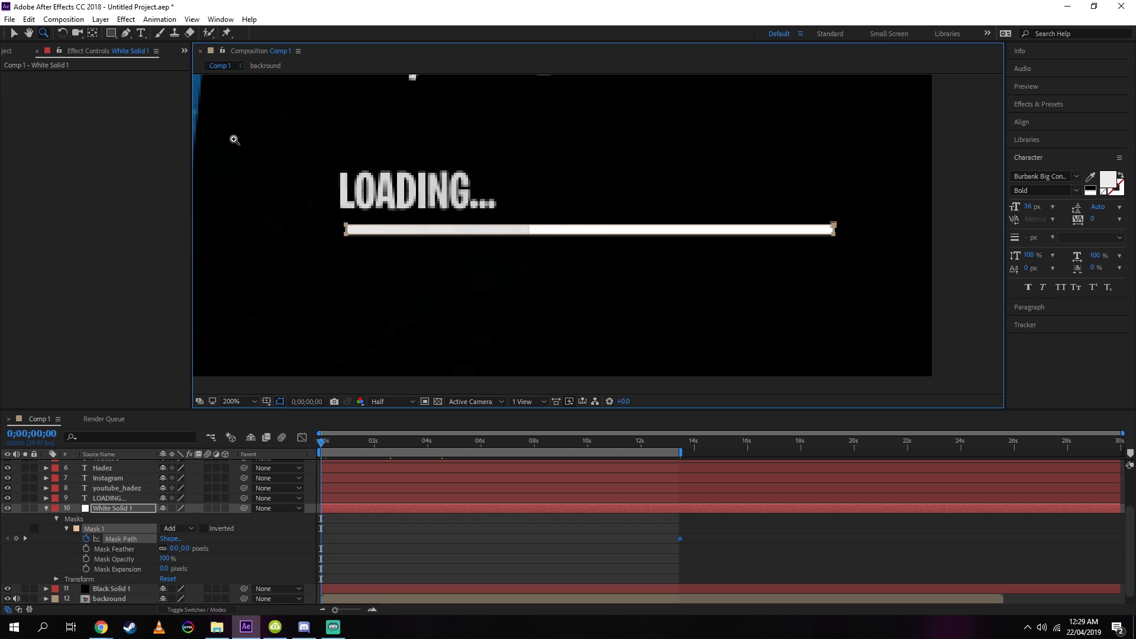
{"action": "left_click", "coordinate": [821, 230]}
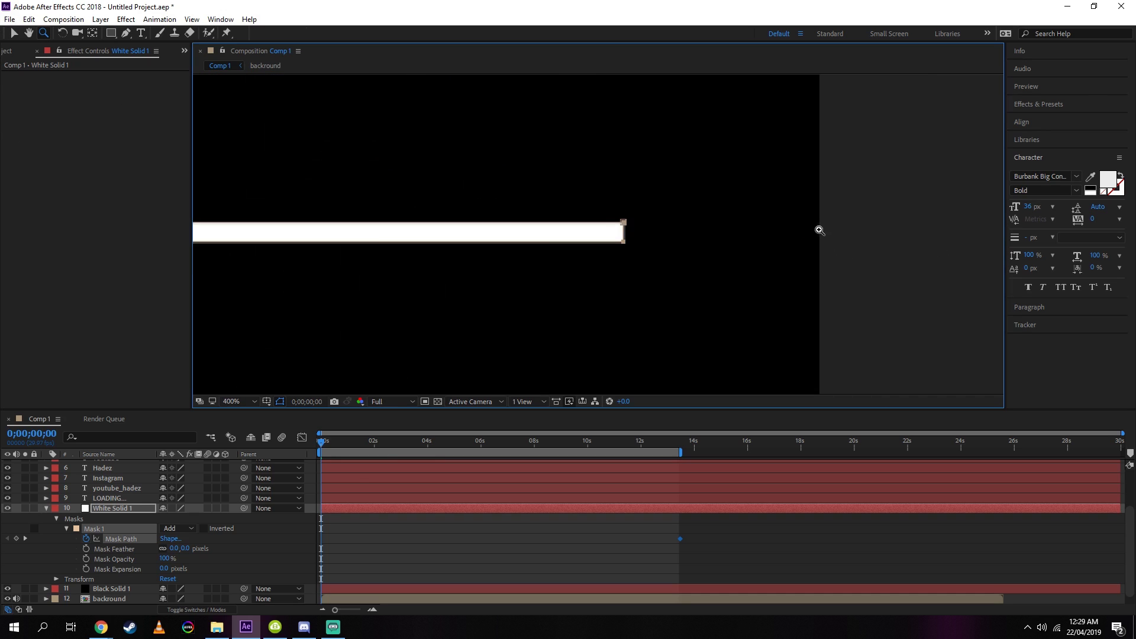
{"action": "left_click", "coordinate": [14, 33]}
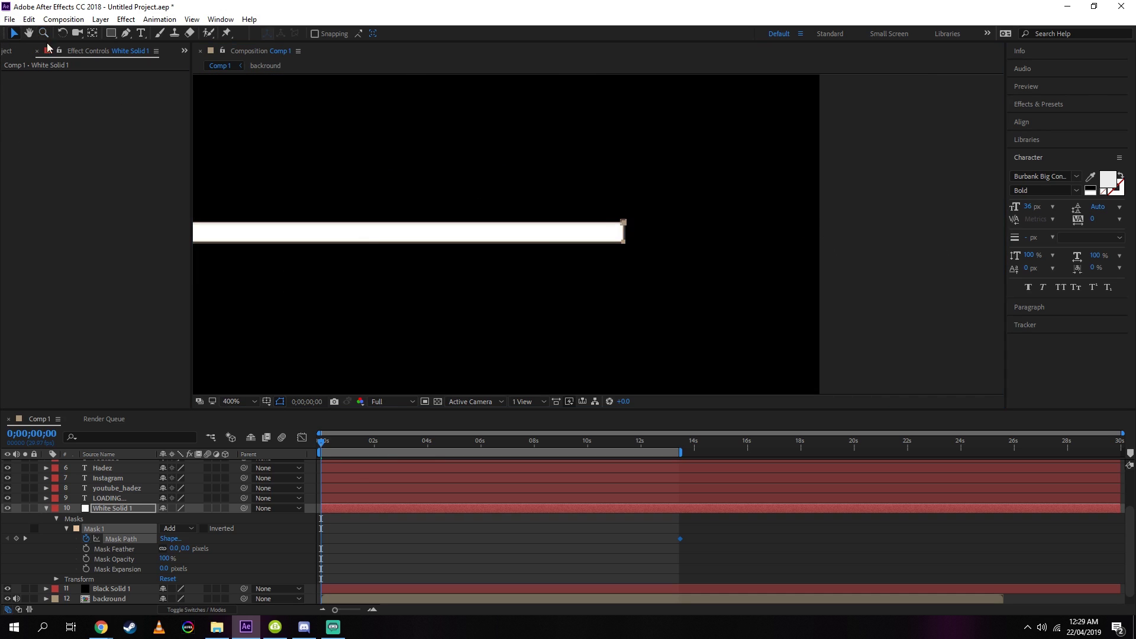
{"action": "left_click", "coordinate": [625, 228]}
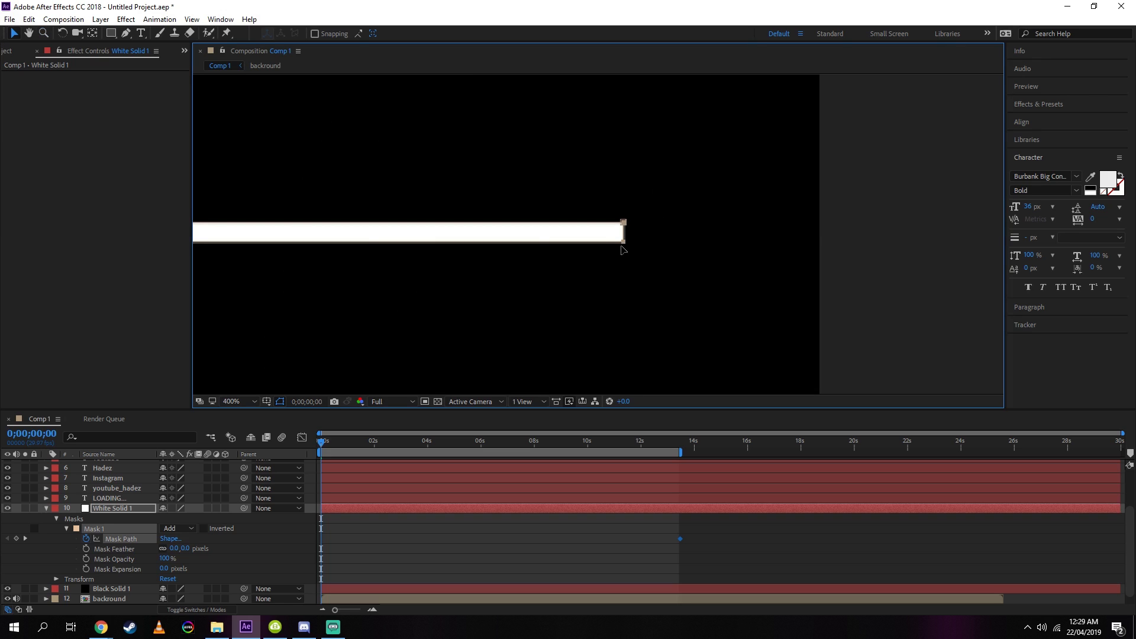
{"action": "left_click", "coordinate": [624, 240]}
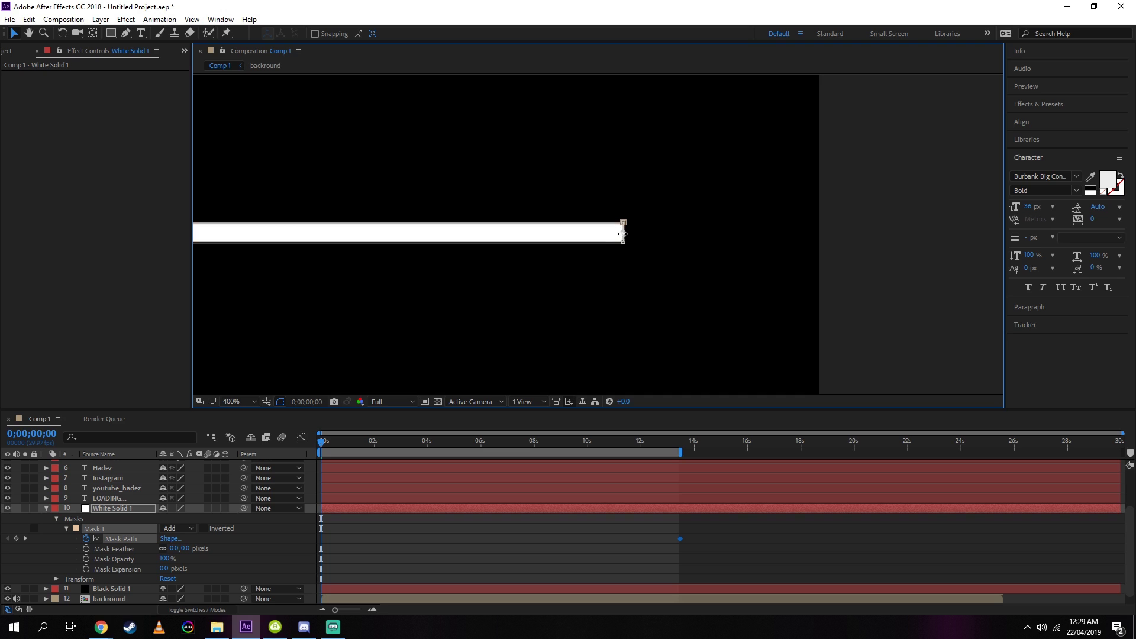
{"action": "left_click_drag", "start_coordinate": [623, 233], "coordinate": [598, 228]}
Step: Fit the view, move to 0;00;13;07 with the full bar, and select both Mask Path keyframes
{"action": "left_click", "coordinate": [236, 401]}
{"action": "left_click", "coordinate": [233, 187]}
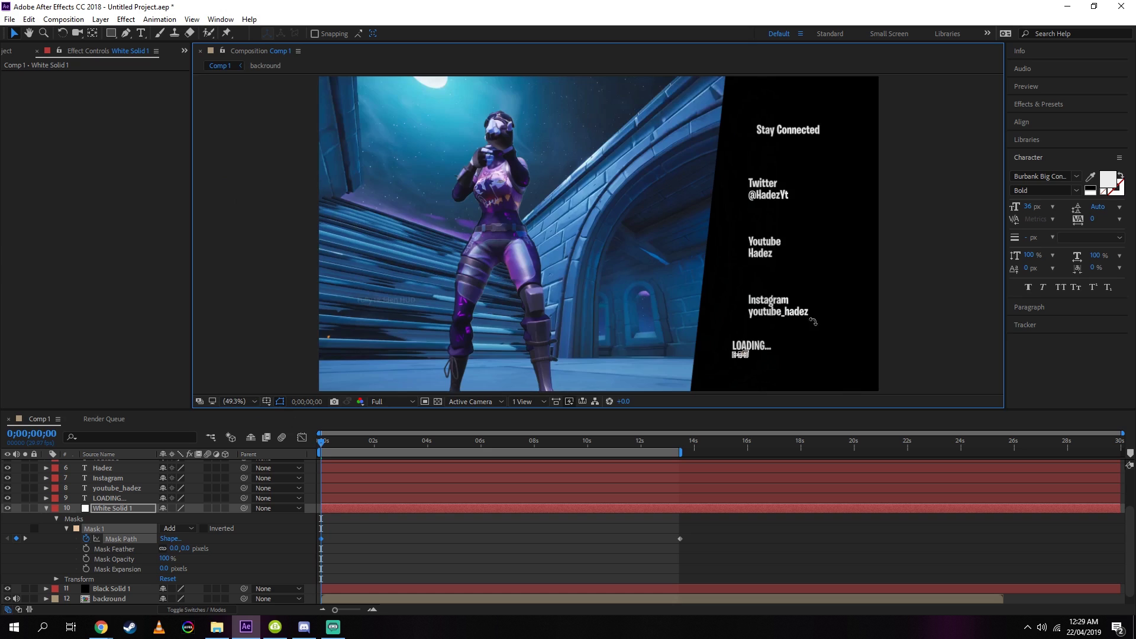
{"action": "left_click_drag", "start_coordinate": [678, 442], "coordinate": [673, 441]}
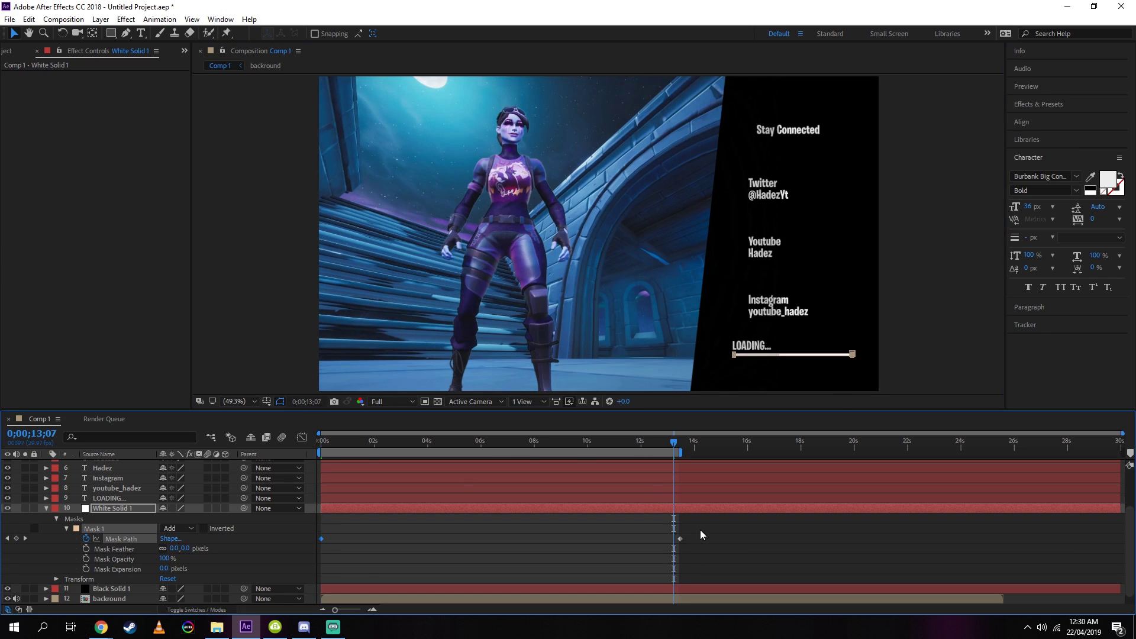
{"action": "left_click_drag", "start_coordinate": [700, 530], "coordinate": [324, 538]}
Step: Apply Easy Ease to both loading bar Mask Path keyframes
{"action": "right_click", "coordinate": [319, 537]}
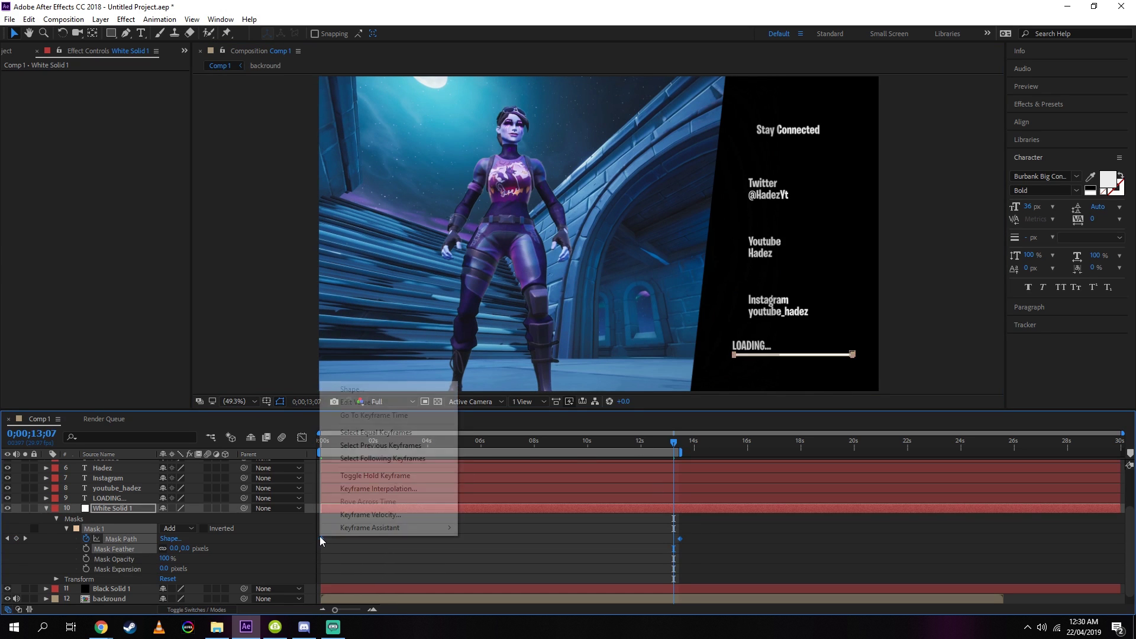
{"action": "mouse_move", "coordinate": [436, 529]}
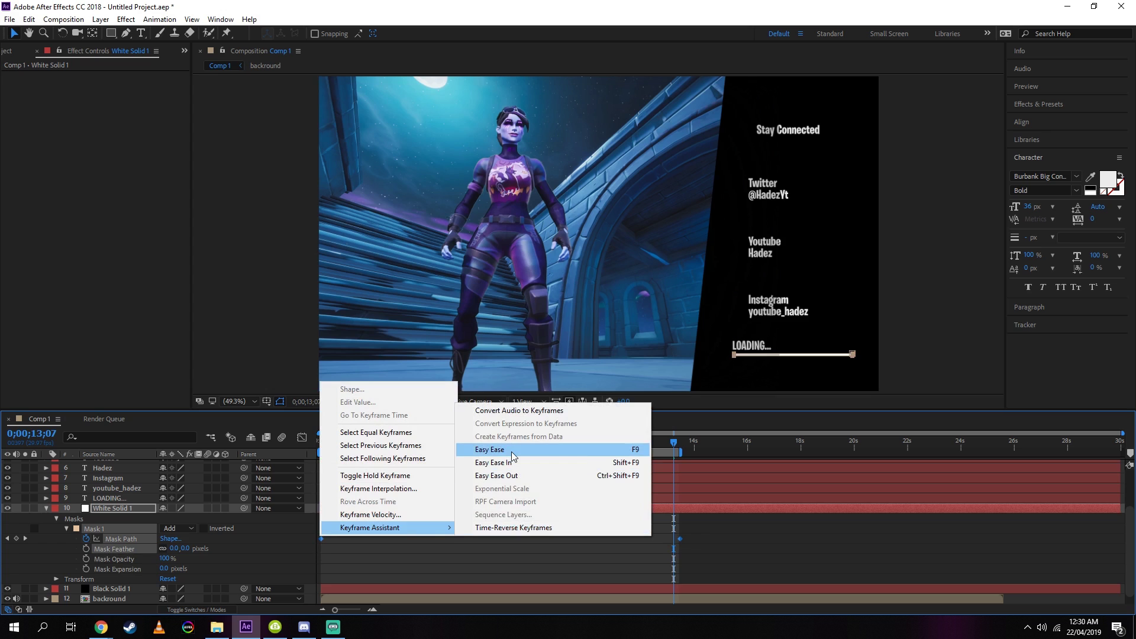
{"action": "left_click", "coordinate": [512, 456]}
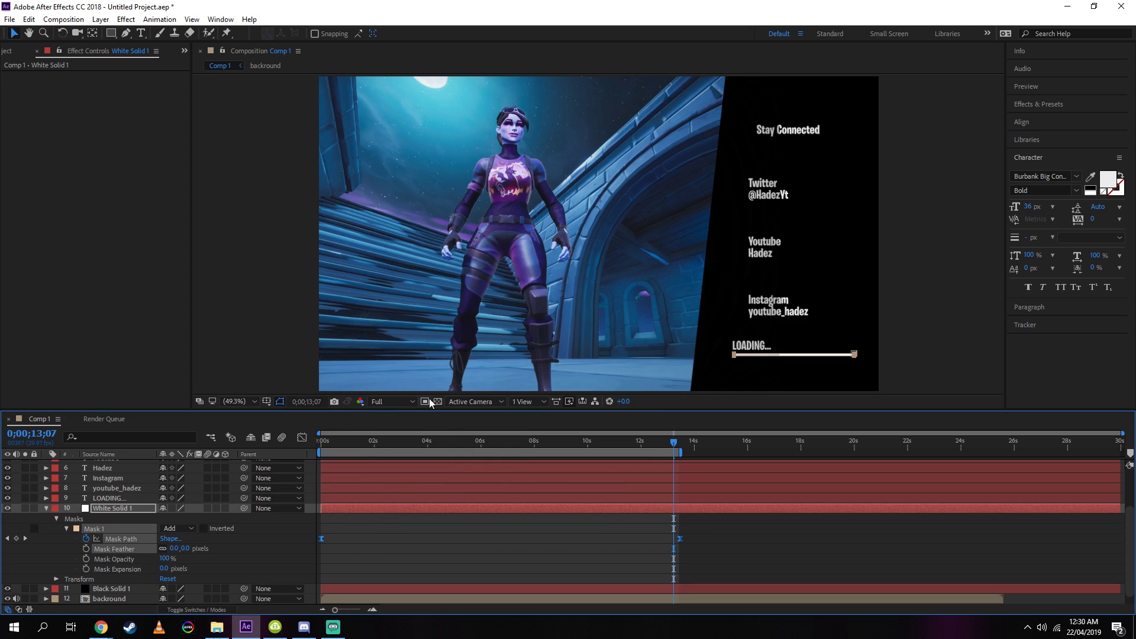
{"action": "scroll", "coordinate": [325, 492], "scroll_direction": "up", "scroll_amount": 5}
{"action": "key", "text": "ctrl+y"}
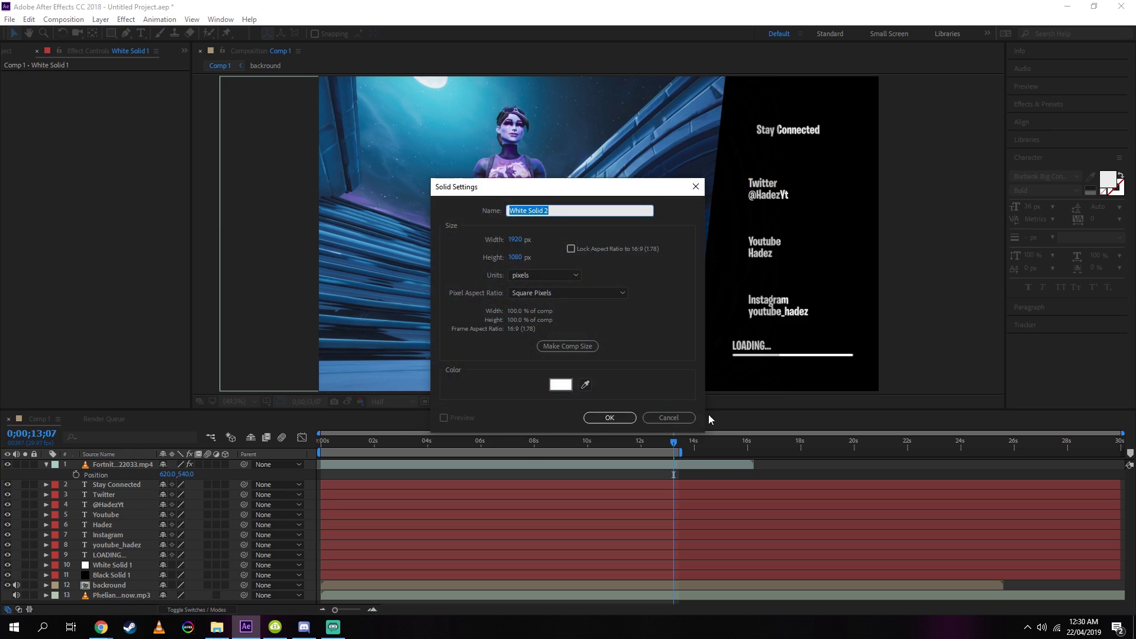
Step: Make White Solid 2 under the footage, ellipse-mask it into a circle beside Twitter, and duplicate it
{"action": "left_click", "coordinate": [609, 418]}
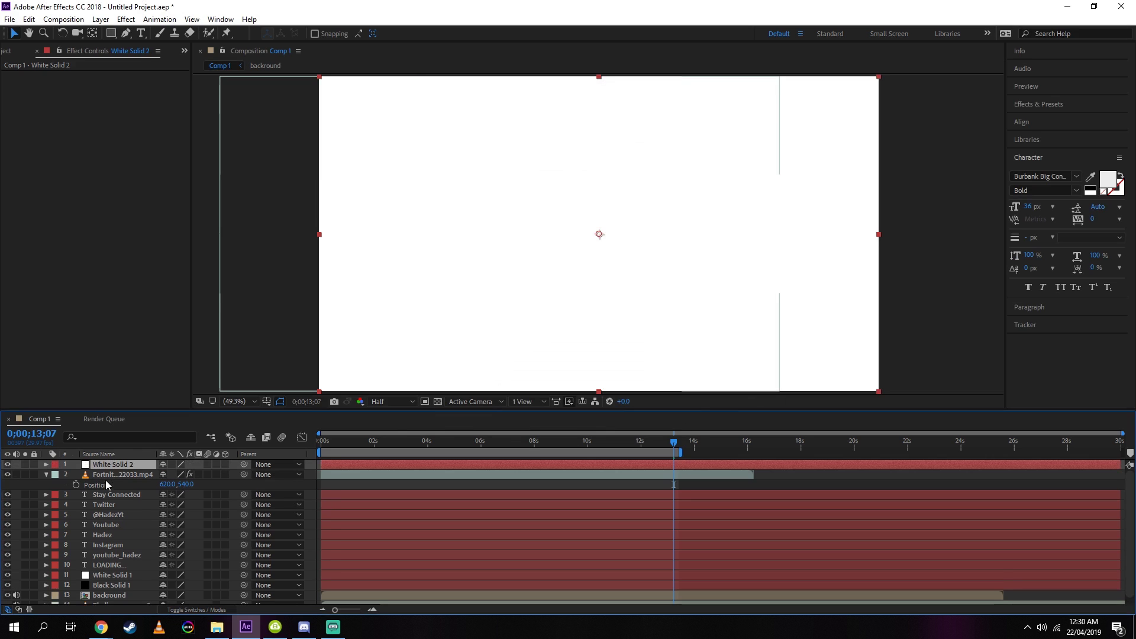
{"action": "left_click_drag", "start_coordinate": [112, 465], "coordinate": [89, 489]}
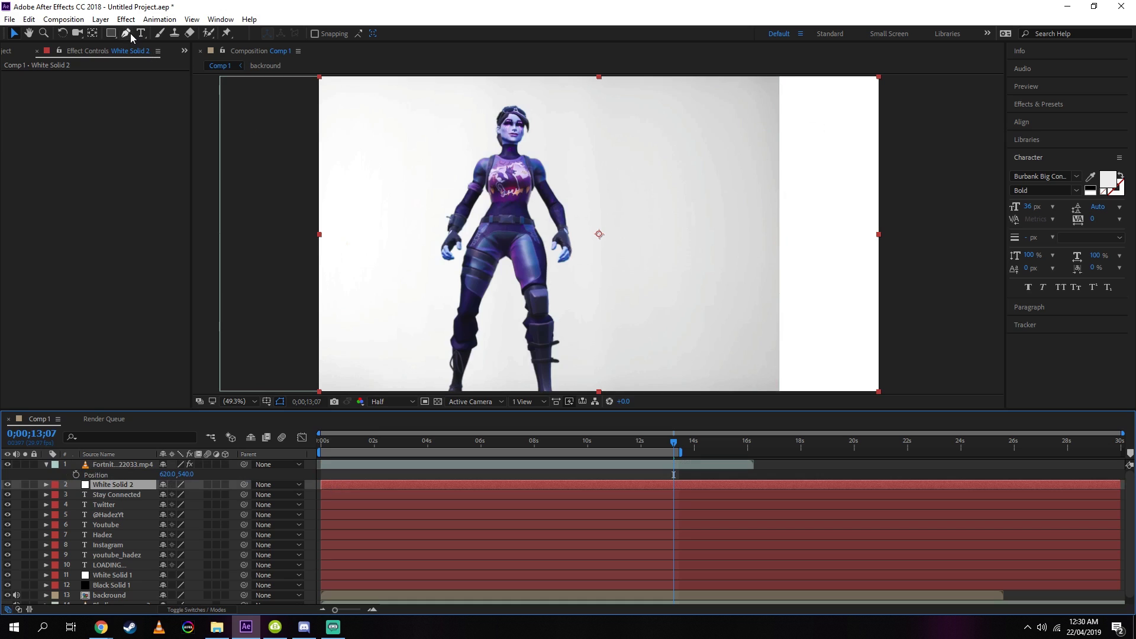
{"action": "left_click", "coordinate": [109, 34]}
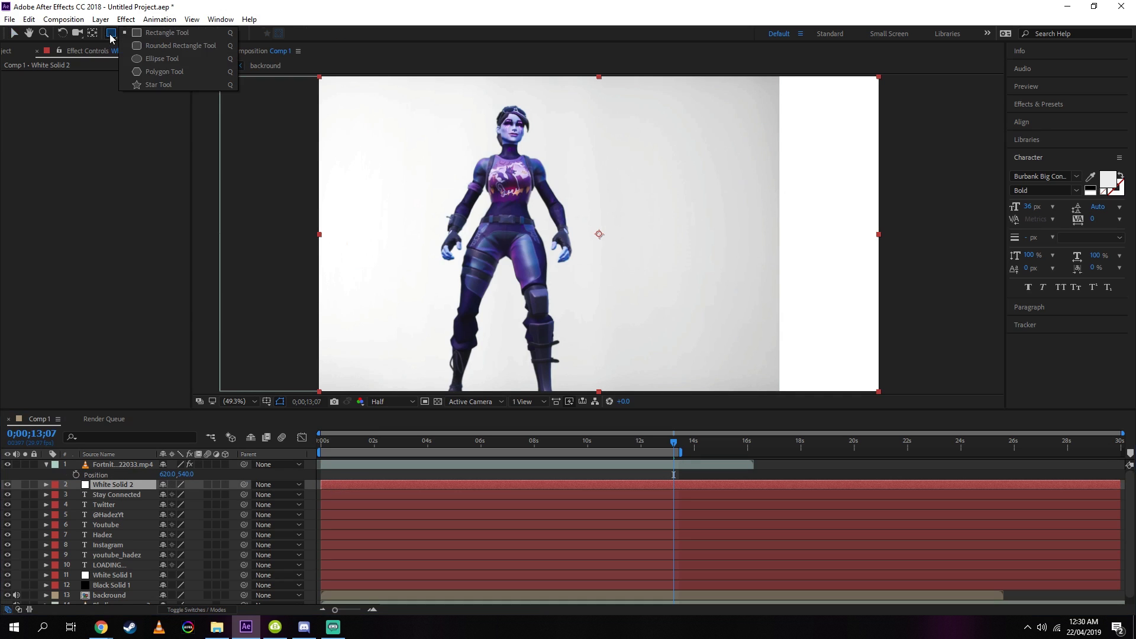
{"action": "left_click", "coordinate": [158, 59]}
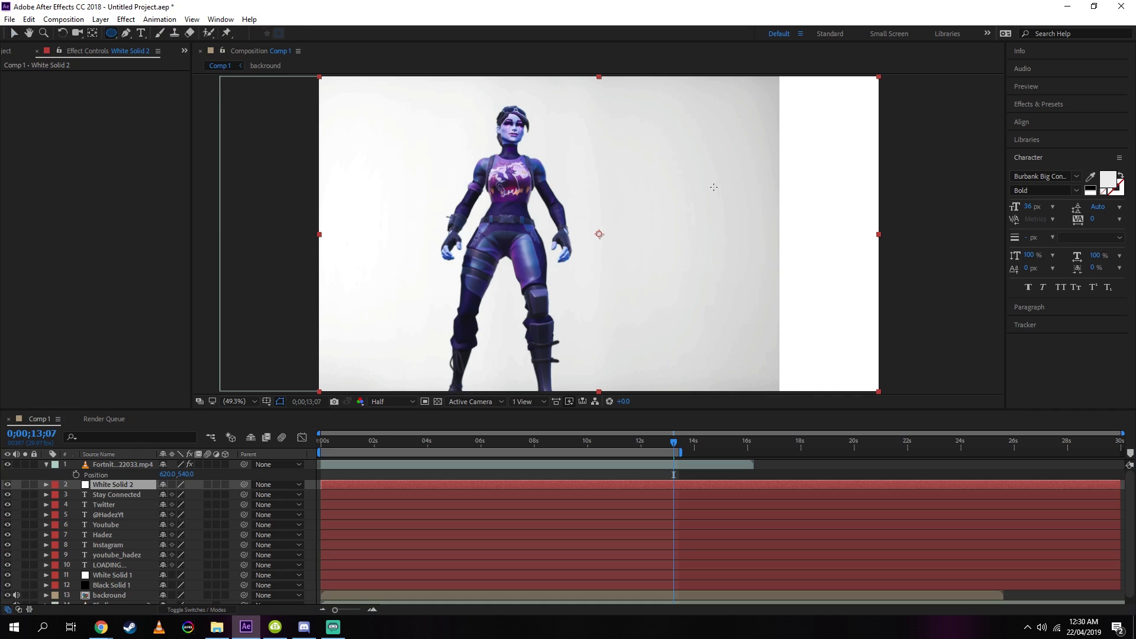
{"action": "left_click_drag", "start_coordinate": [709, 184], "coordinate": [727, 200]}
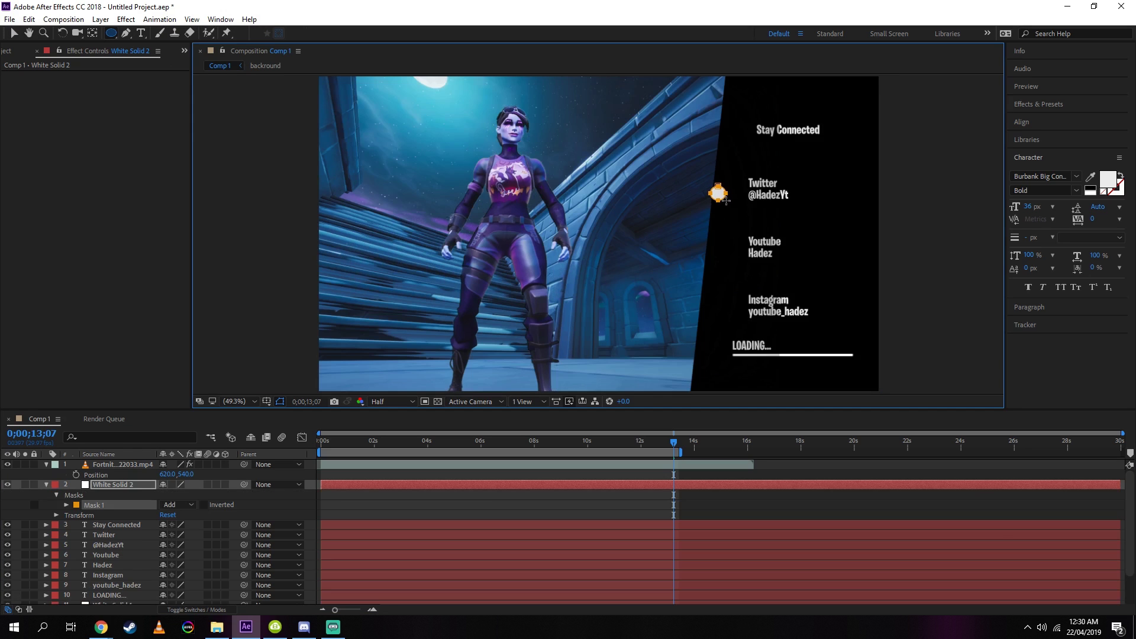
{"action": "key", "text": "v"}
{"action": "left_click_drag", "start_coordinate": [720, 197], "coordinate": [738, 189]}
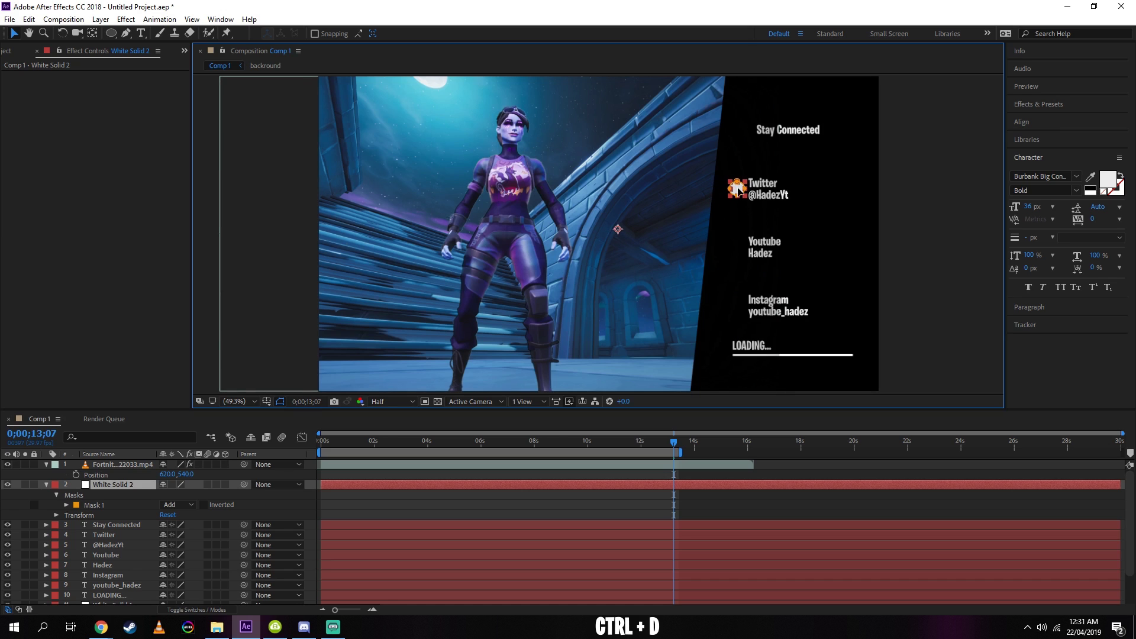
{"action": "key", "text": "ctrl+d"}
{"action": "key", "text": "ctrl+d"}
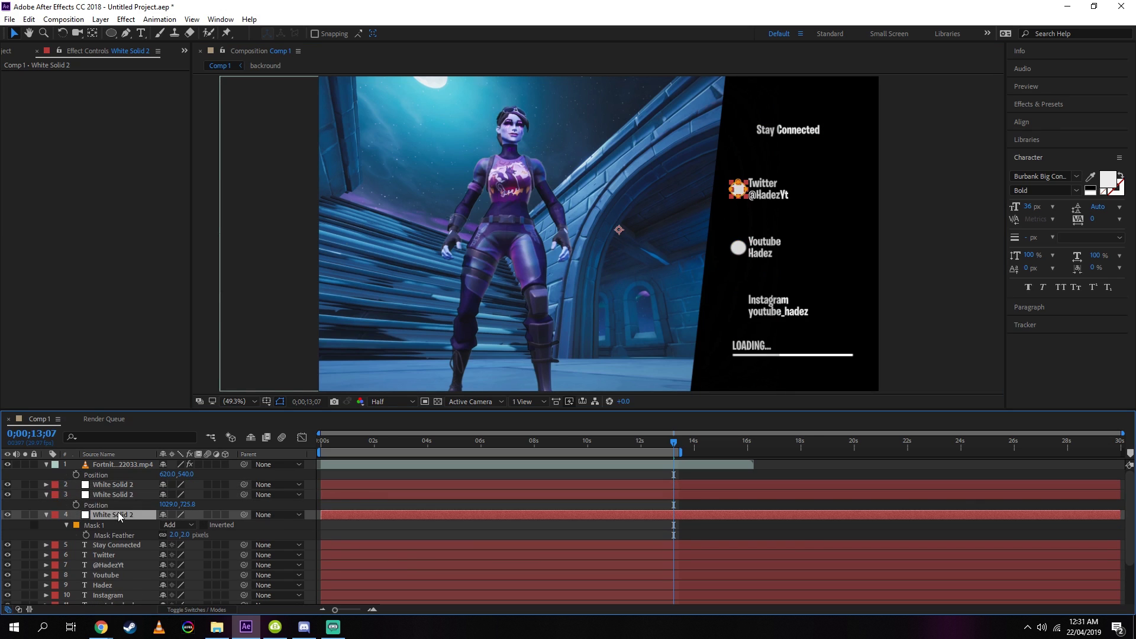
{"action": "scroll", "coordinate": [119, 588], "scroll_direction": "down", "scroll_amount": 2}
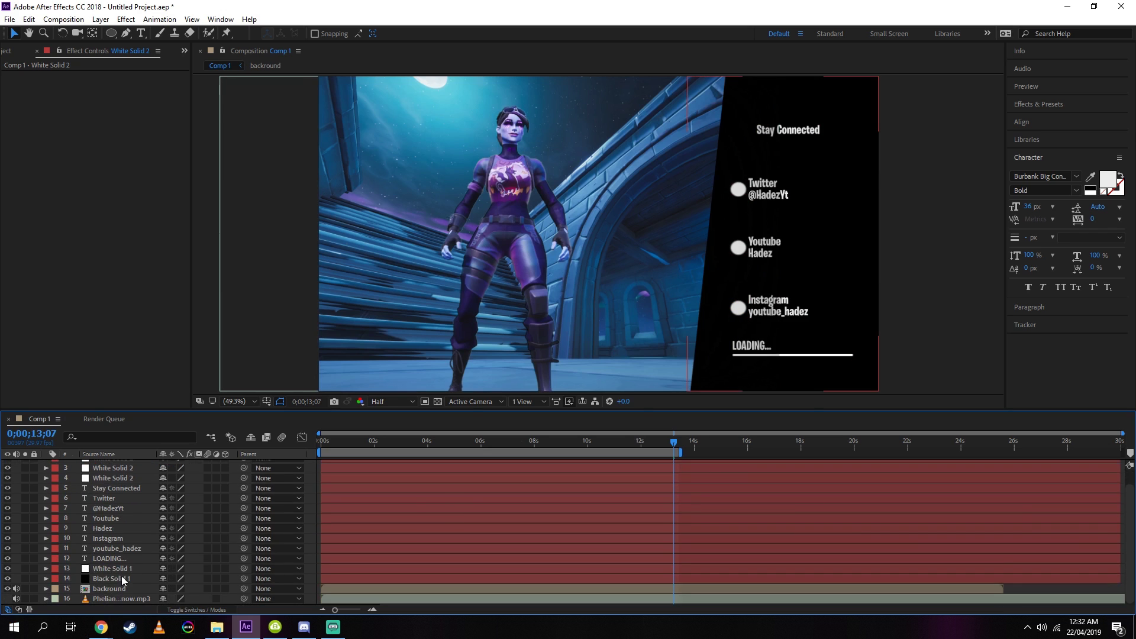
Step: Select all layers from Black Solid 1 up to White Solid 2 and pre-compose them into Pre-comp 1
{"action": "left_click", "coordinate": [124, 580]}
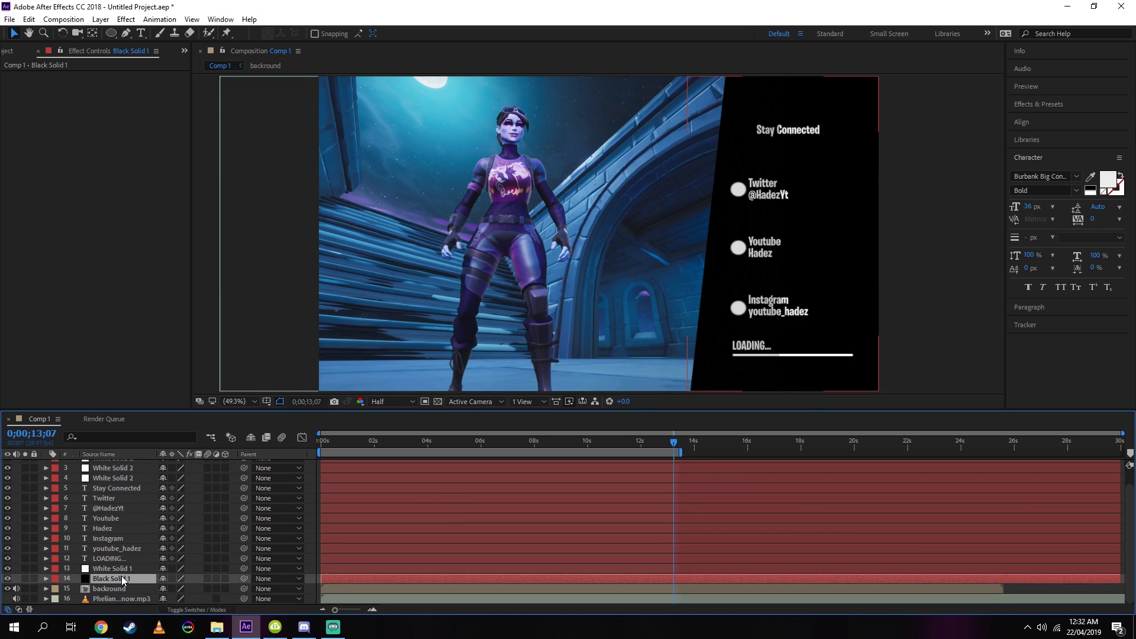
{"action": "left_click", "coordinate": [116, 568], "text": "ctrl"}
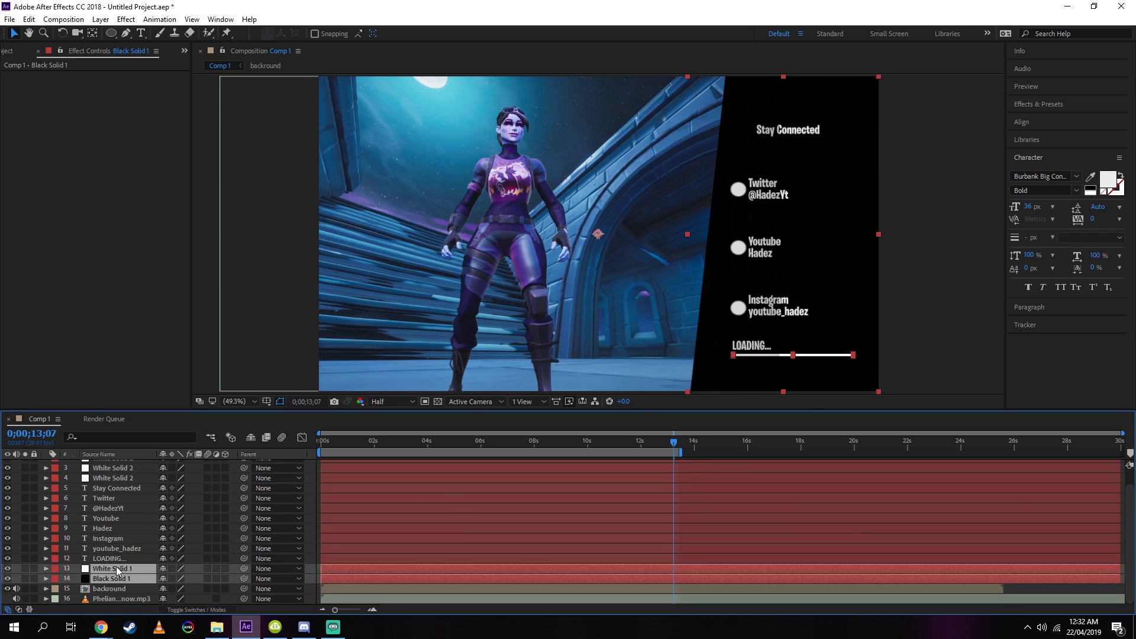
{"action": "left_click", "coordinate": [116, 558], "text": "ctrl"}
{"action": "left_click", "coordinate": [116, 548], "text": "ctrl"}
{"action": "left_click", "coordinate": [116, 538], "text": "ctrl"}
{"action": "left_click", "coordinate": [117, 528], "text": "ctrl"}
{"action": "left_click", "coordinate": [117, 518], "text": "ctrl"}
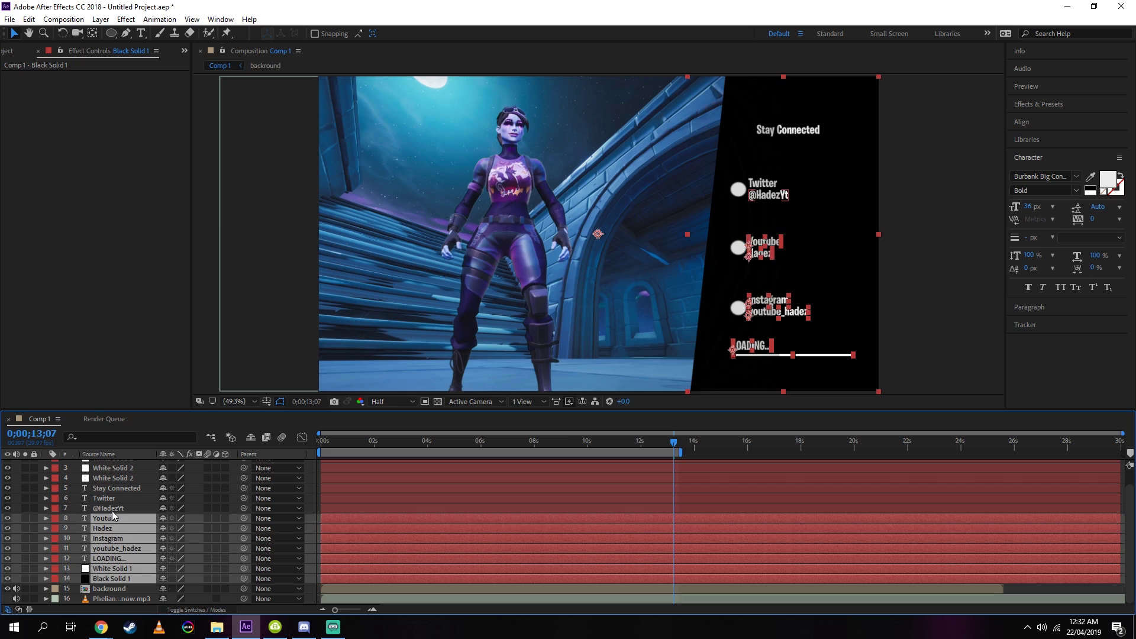
{"action": "left_click", "coordinate": [118, 508], "text": "ctrl"}
{"action": "left_click", "coordinate": [121, 498], "text": "ctrl"}
{"action": "left_click", "coordinate": [128, 487], "text": "ctrl"}
{"action": "left_click", "coordinate": [131, 478], "text": "ctrl"}
{"action": "left_click", "coordinate": [127, 468], "text": "ctrl"}
{"action": "scroll", "coordinate": [127, 473], "scroll_direction": "up", "scroll_amount": 1}
{"action": "left_click", "coordinate": [121, 474], "text": "ctrl"}
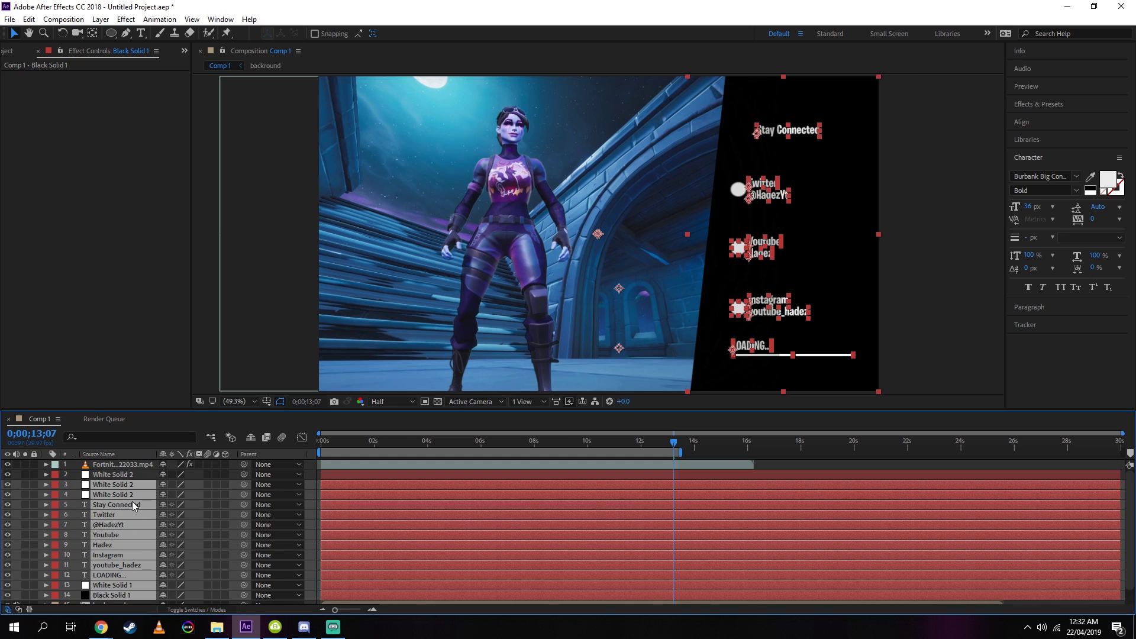
{"action": "left_click", "coordinate": [135, 476], "text": "ctrl"}
{"action": "right_click", "coordinate": [134, 477]}
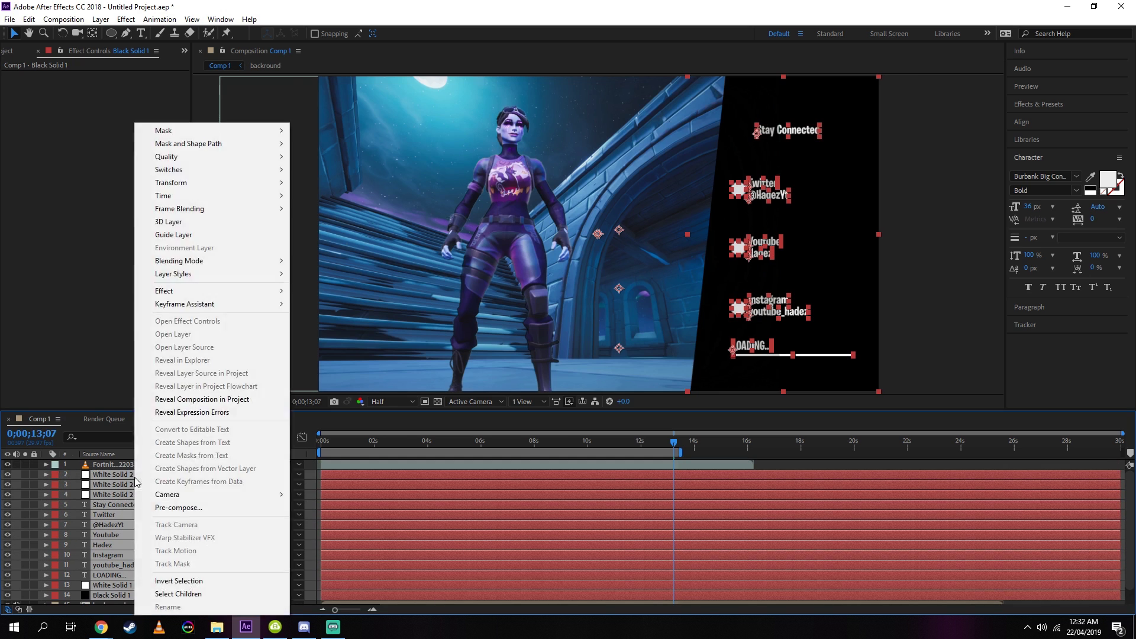
{"action": "left_click", "coordinate": [184, 511]}
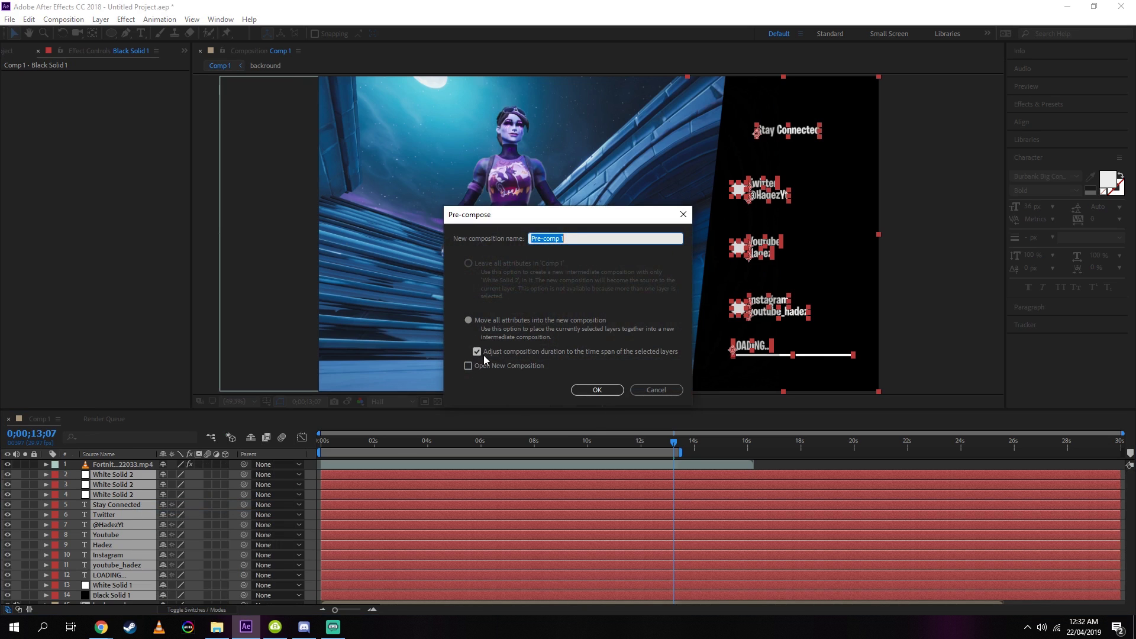
{"action": "left_click", "coordinate": [600, 388]}
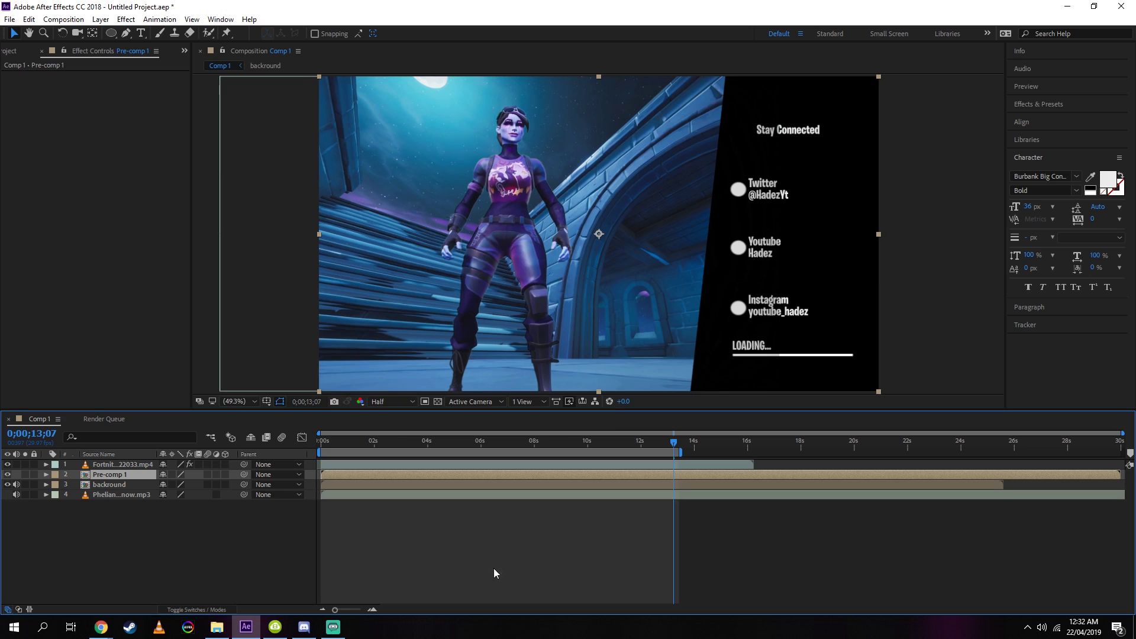
Step: Rename the Pre-comp 1 layer to 'text/socials'
{"action": "left_click", "coordinate": [432, 569]}
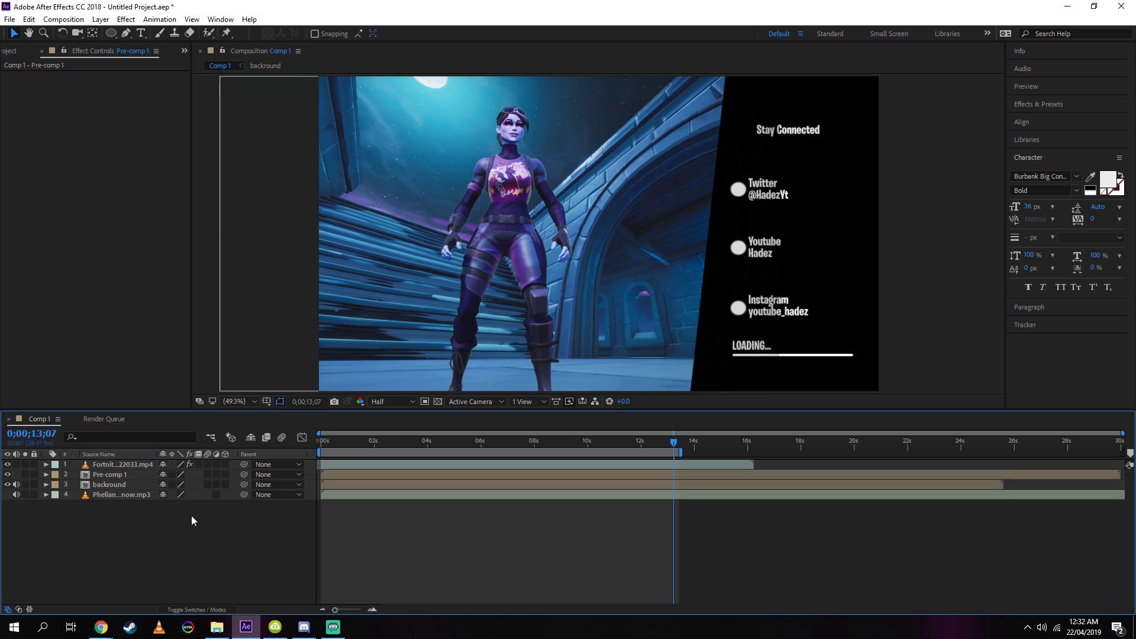
{"action": "left_click", "coordinate": [119, 465]}
{"action": "left_click", "coordinate": [142, 475]}
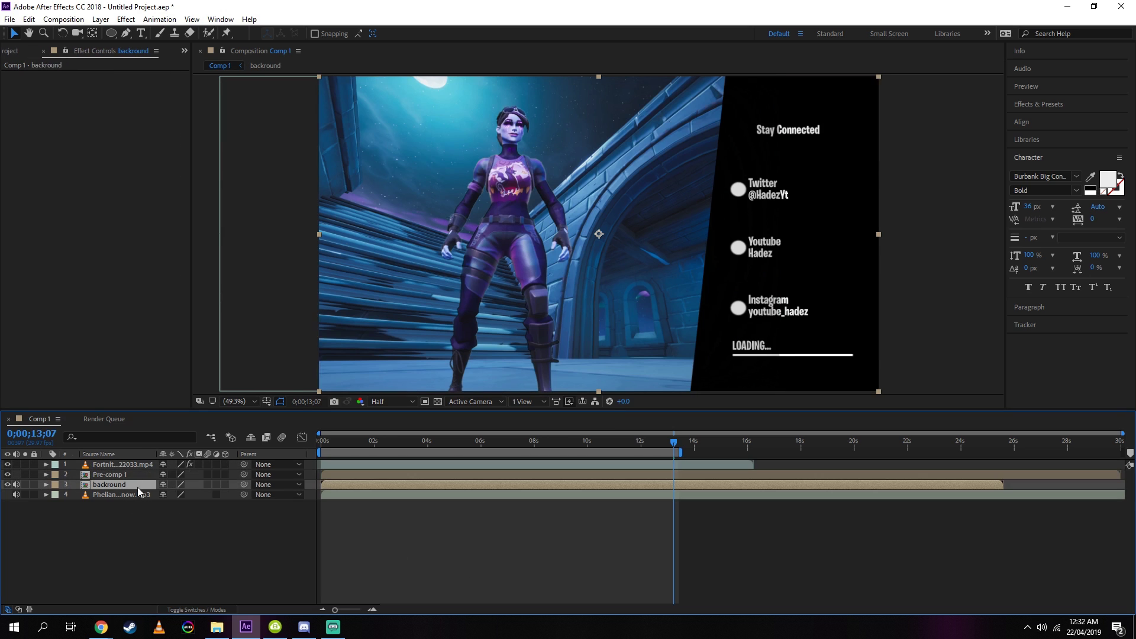
{"action": "right_click", "coordinate": [145, 475]}
{"action": "left_click", "coordinate": [188, 606]}
{"action": "type", "text": "text/"}
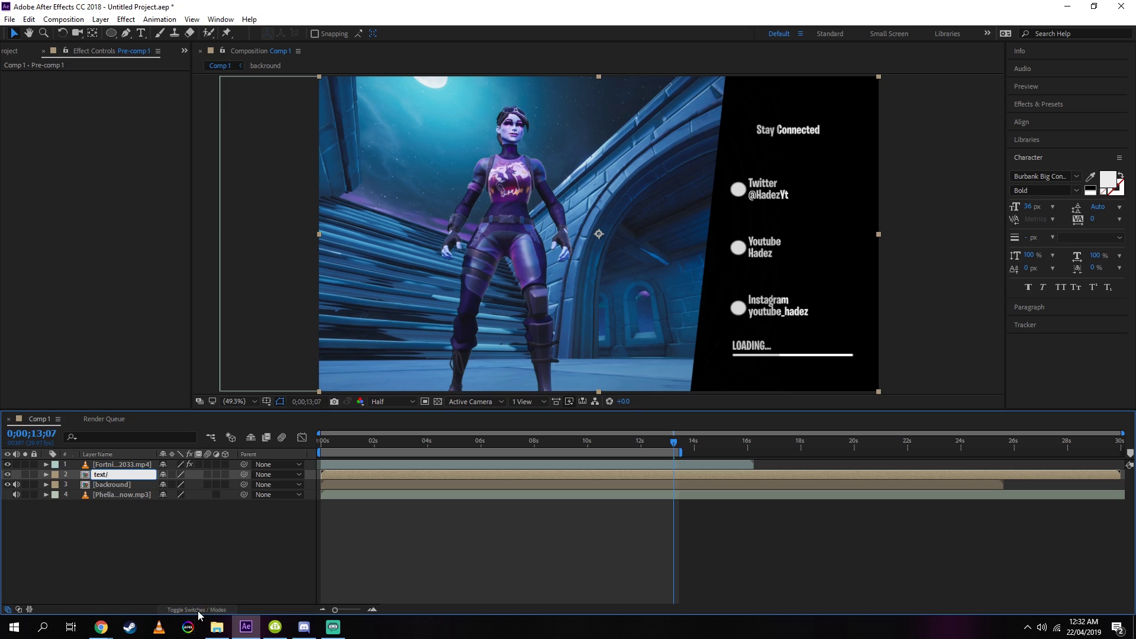
{"action": "type", "text": "socials"}
Step: Pre-compose the keyed Fortnite footage layer under the name 'character'
{"action": "left_click", "coordinate": [305, 464]}
{"action": "right_click", "coordinate": [342, 464]}
{"action": "left_click", "coordinate": [379, 507]}
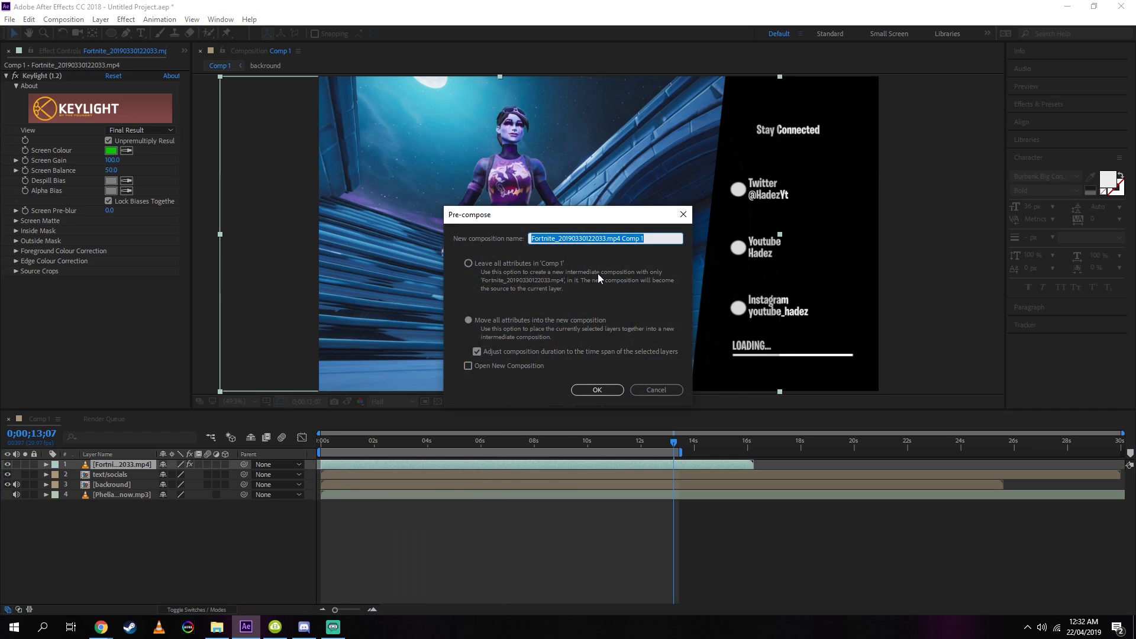
{"action": "type", "text": "character"}
{"action": "left_click", "coordinate": [590, 390]}
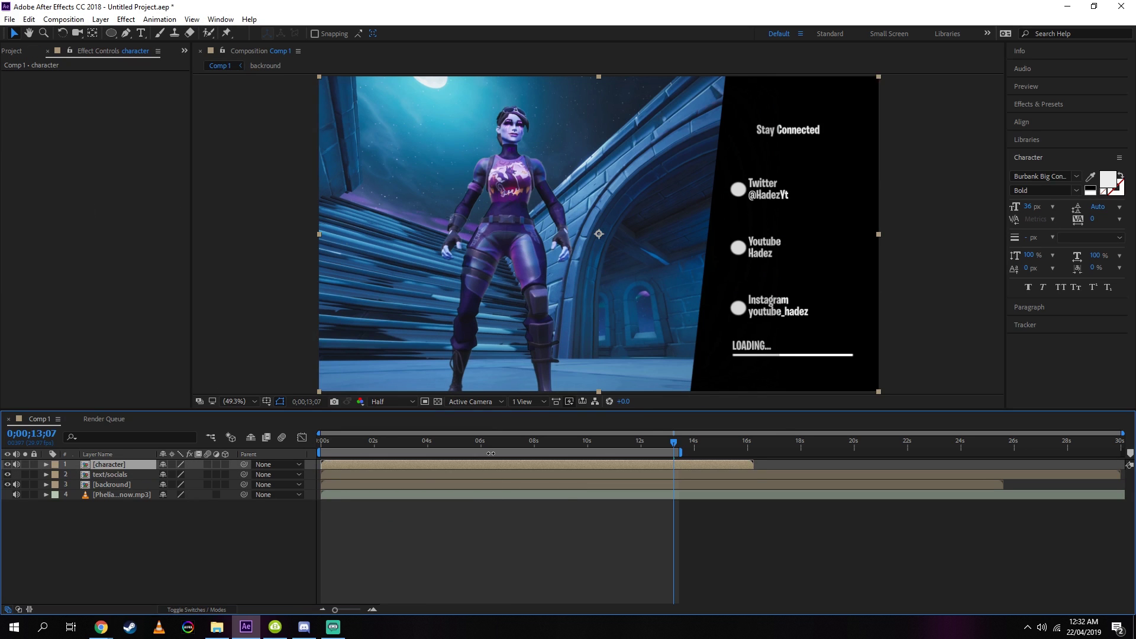
Step: Add a new adjustment layer to the composition and move the current time to 0;00;04;28
{"action": "left_click", "coordinate": [100, 19]}
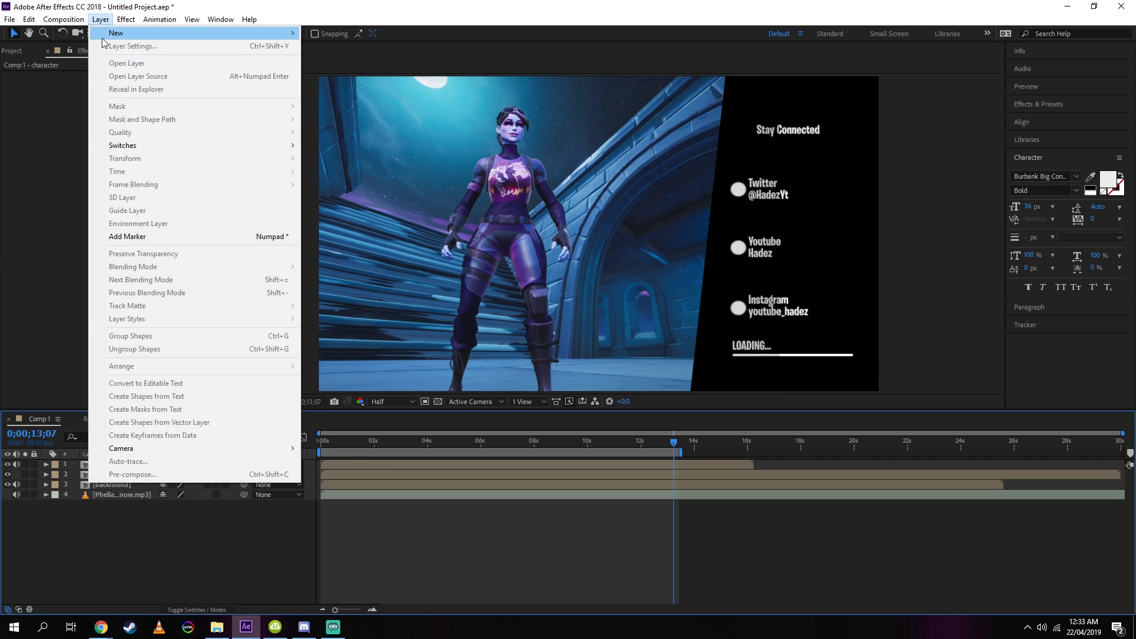
{"action": "mouse_move", "coordinate": [113, 34]}
{"action": "left_click", "coordinate": [339, 114]}
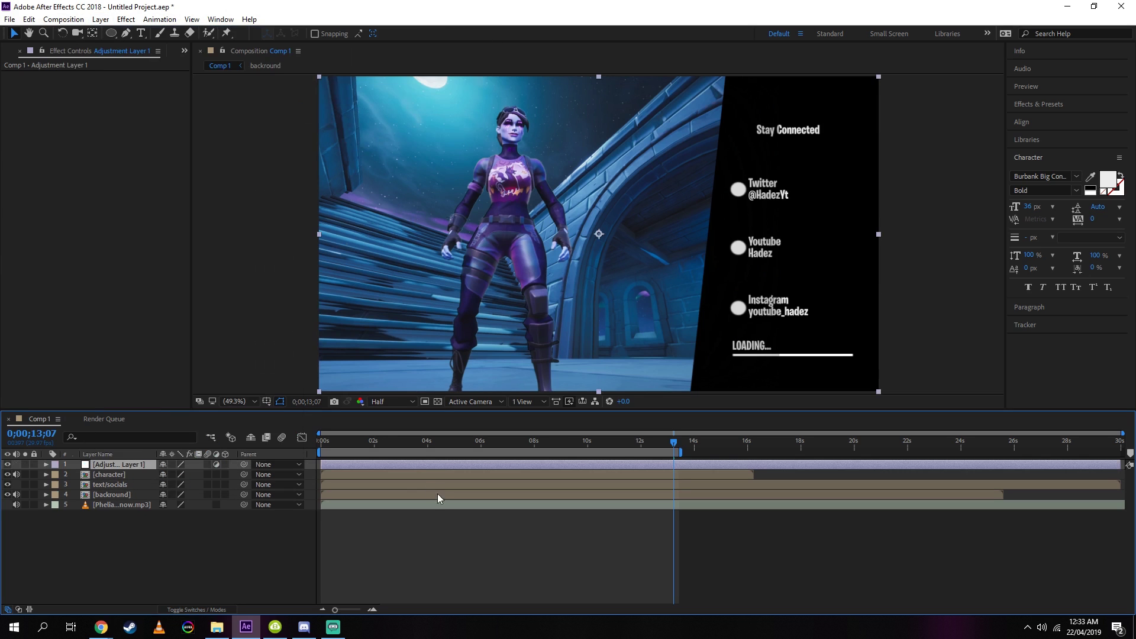
{"action": "left_click", "coordinate": [452, 442]}
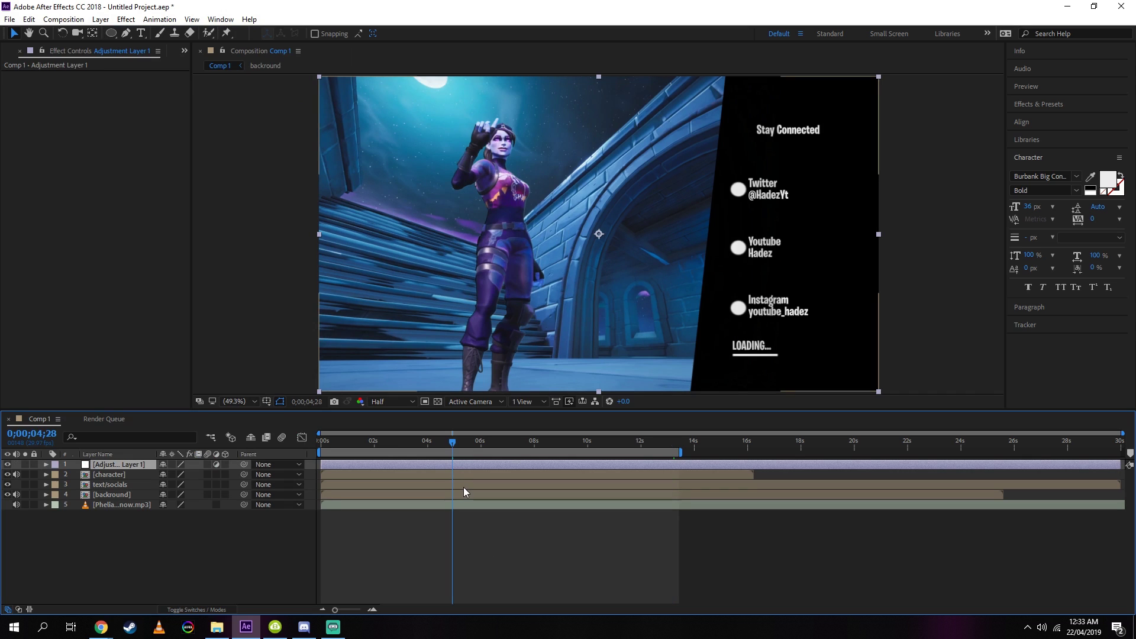
Step: Apply the Magic Bullet Looks effect to the adjustment layer and open its editor
{"action": "left_click", "coordinate": [1043, 104]}
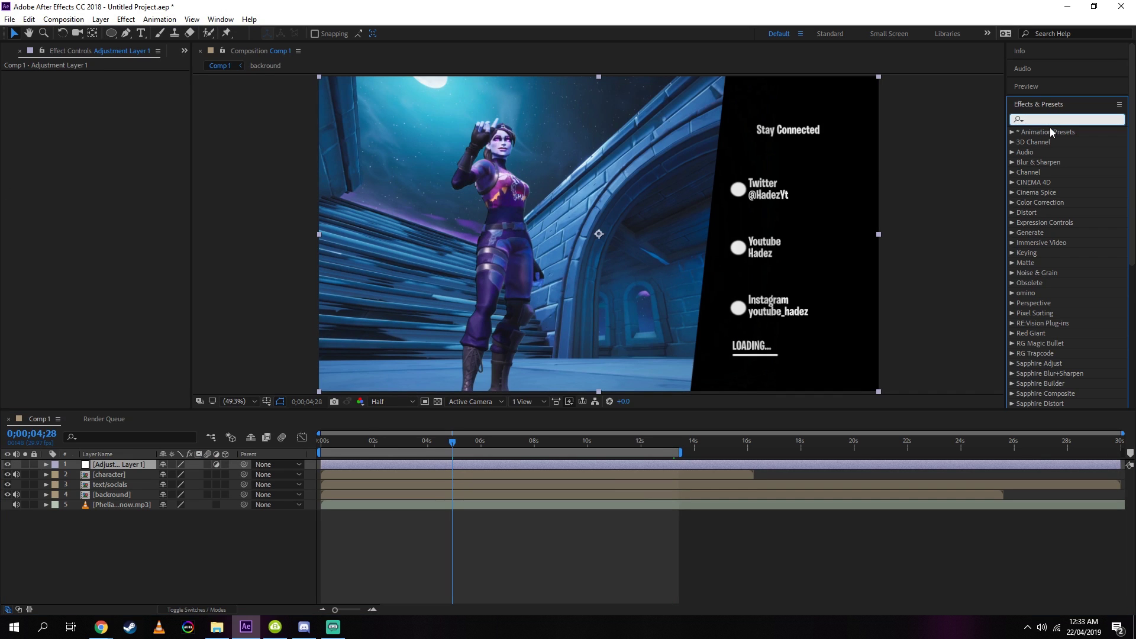
{"action": "type", "text": "looks"}
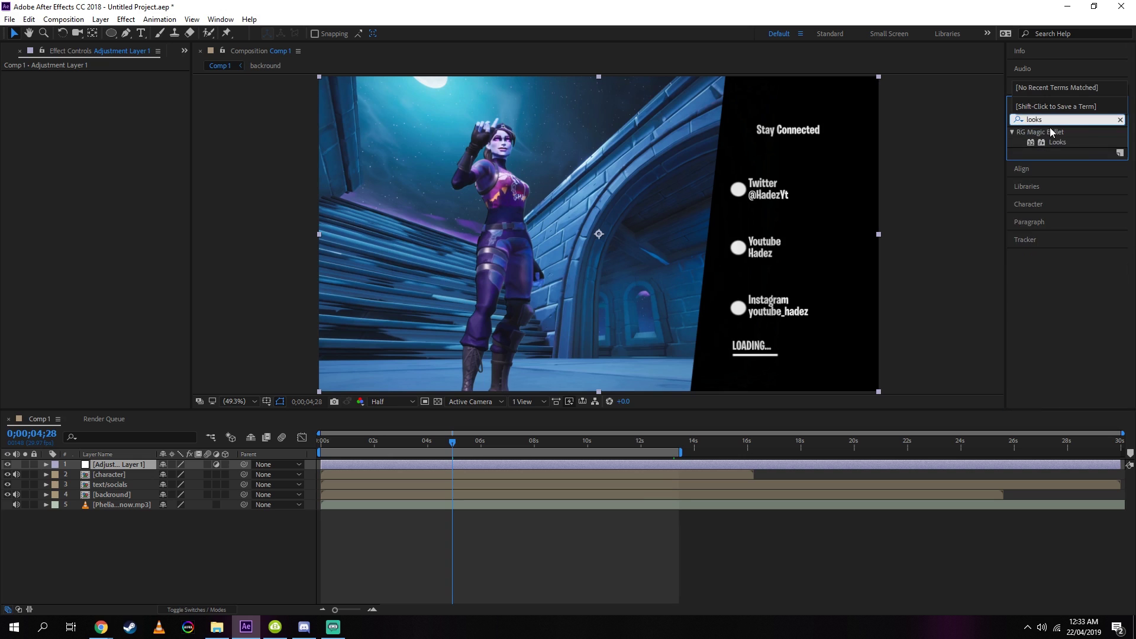
{"action": "left_click_drag", "start_coordinate": [1057, 142], "coordinate": [581, 322]}
{"action": "left_click", "coordinate": [41, 108]}
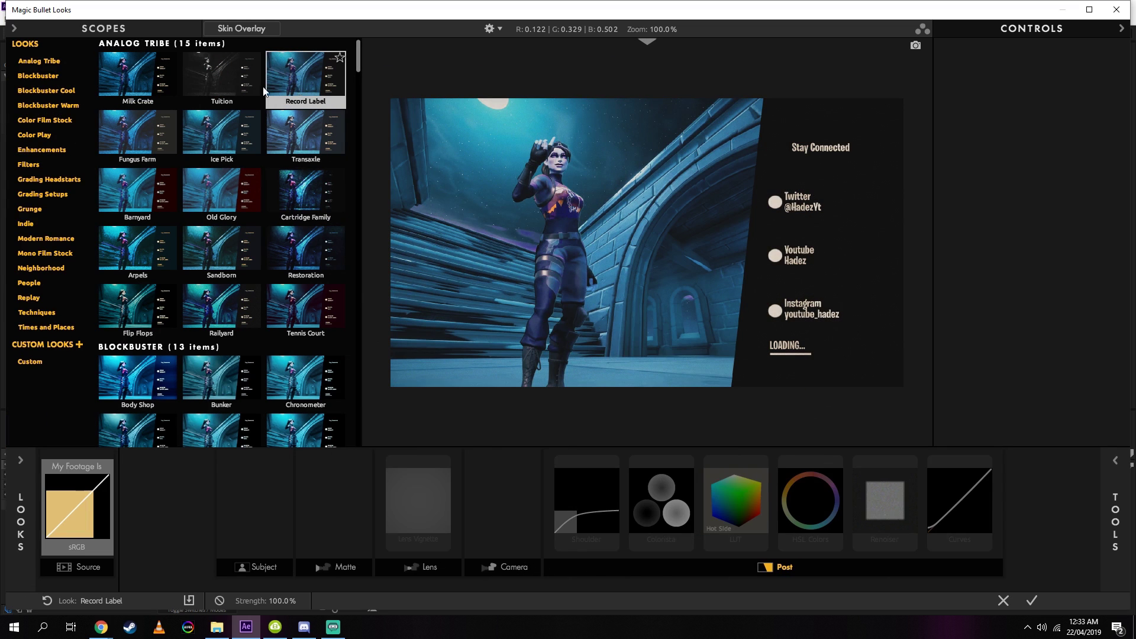
Step: Preview the first batch of preset looks, from Tuition through Body Shop
{"action": "left_click", "coordinate": [240, 93]}
{"action": "left_click", "coordinate": [284, 127]}
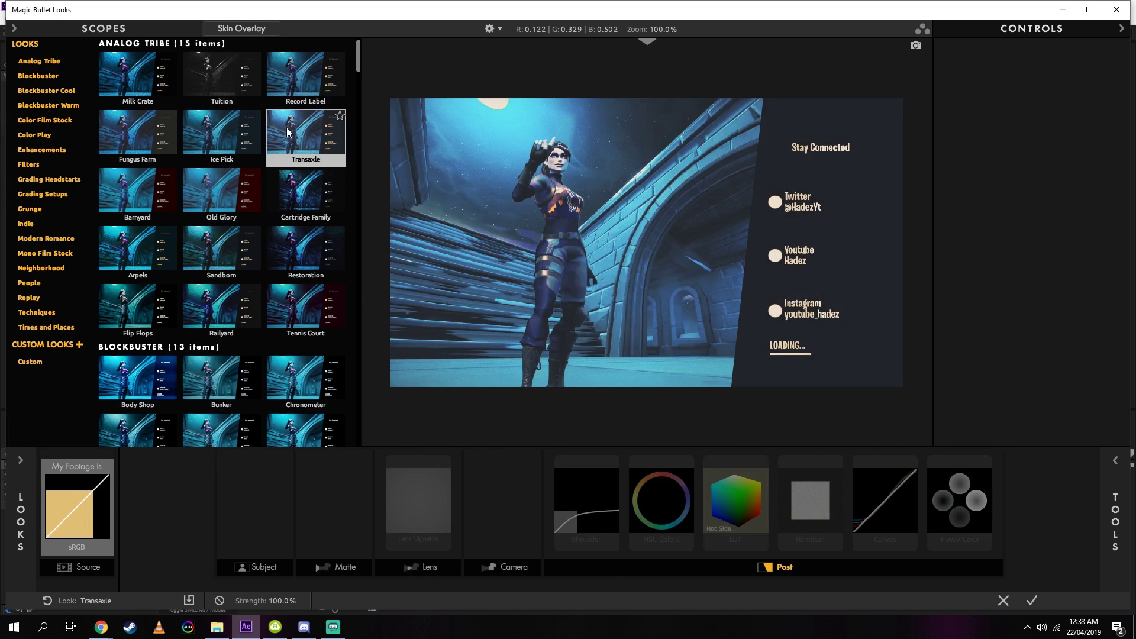
{"action": "left_click", "coordinate": [243, 150]}
{"action": "left_click", "coordinate": [142, 147]}
{"action": "left_click", "coordinate": [126, 197]}
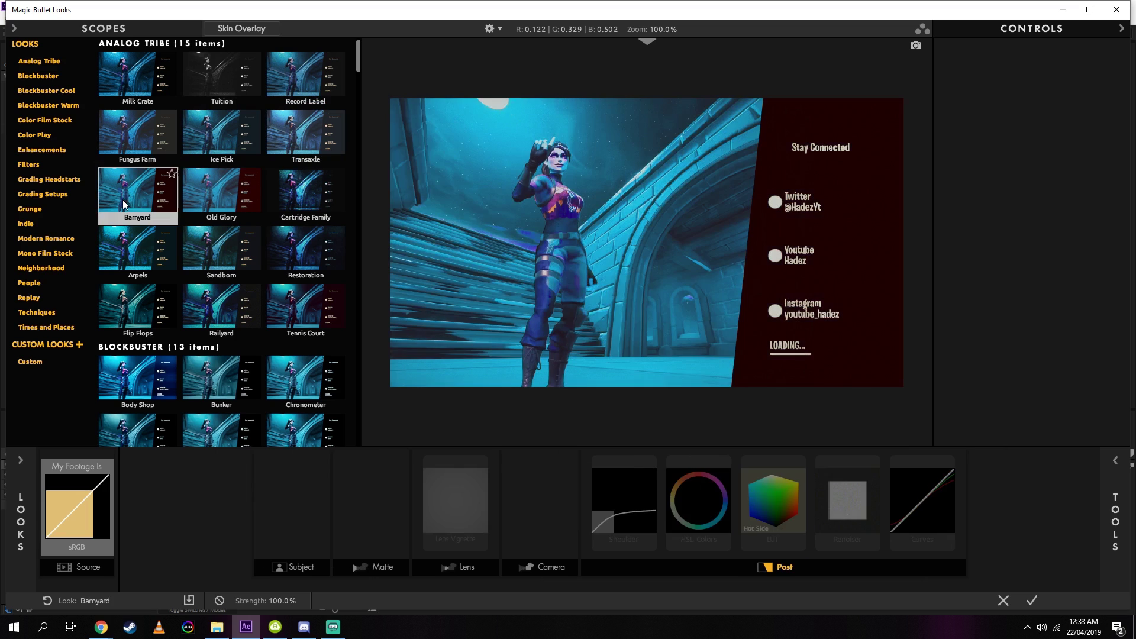
{"action": "left_click", "coordinate": [213, 204]}
{"action": "left_click", "coordinate": [295, 206]}
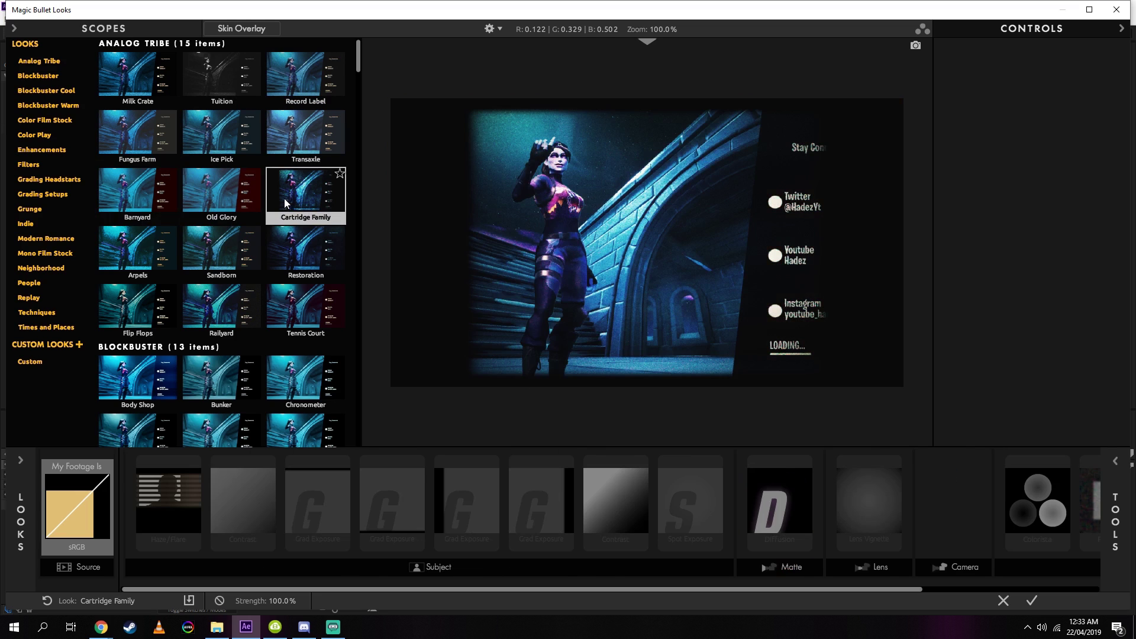
{"action": "left_click", "coordinate": [284, 257]}
{"action": "left_click", "coordinate": [217, 258]}
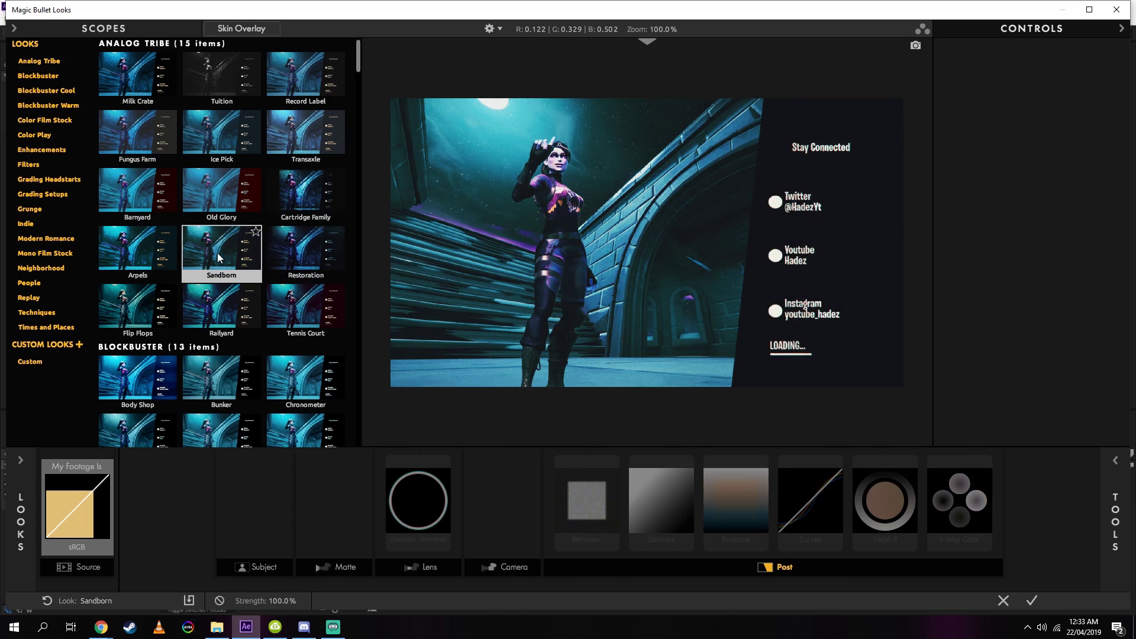
{"action": "left_click", "coordinate": [140, 264]}
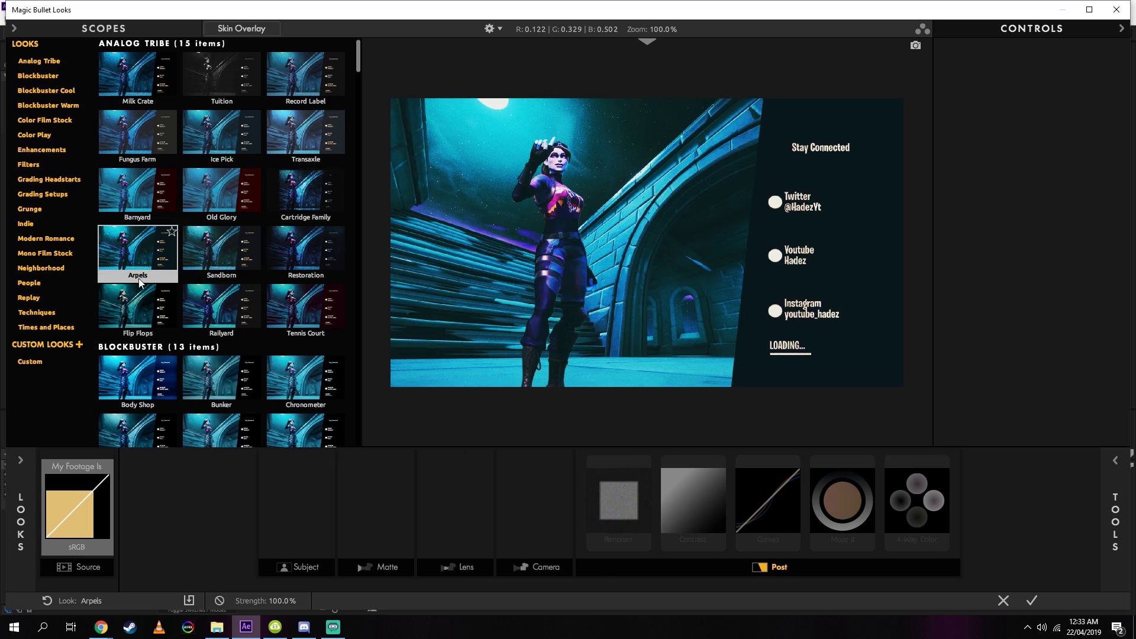
{"action": "left_click", "coordinate": [140, 312]}
{"action": "left_click", "coordinate": [223, 323]}
{"action": "left_click", "coordinate": [308, 322]}
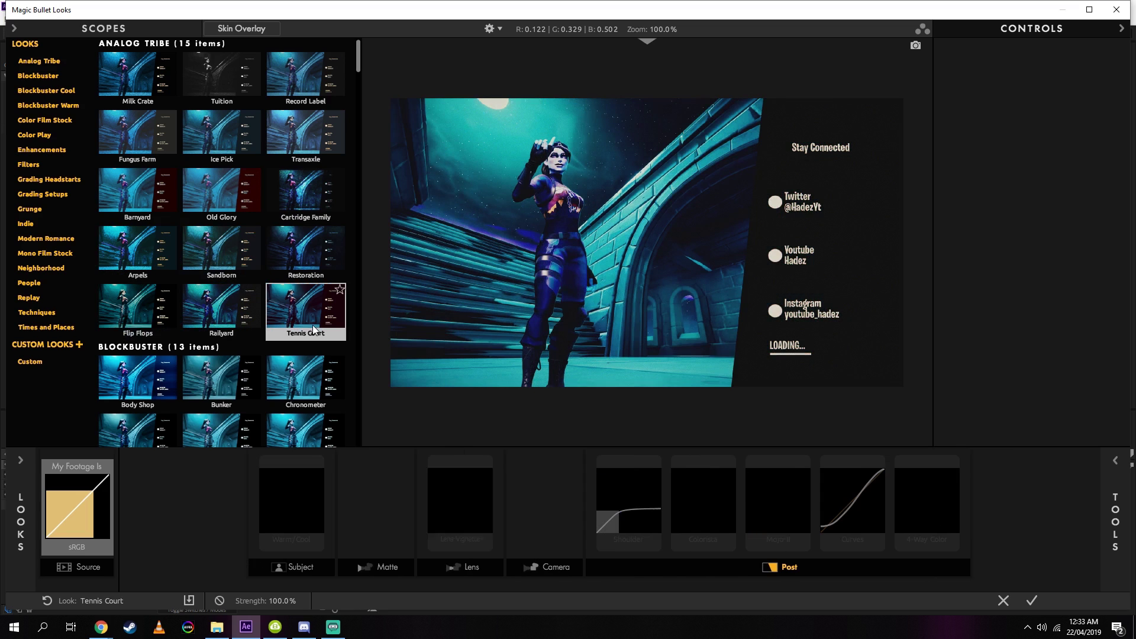
{"action": "left_click", "coordinate": [283, 388]}
{"action": "left_click", "coordinate": [202, 389]}
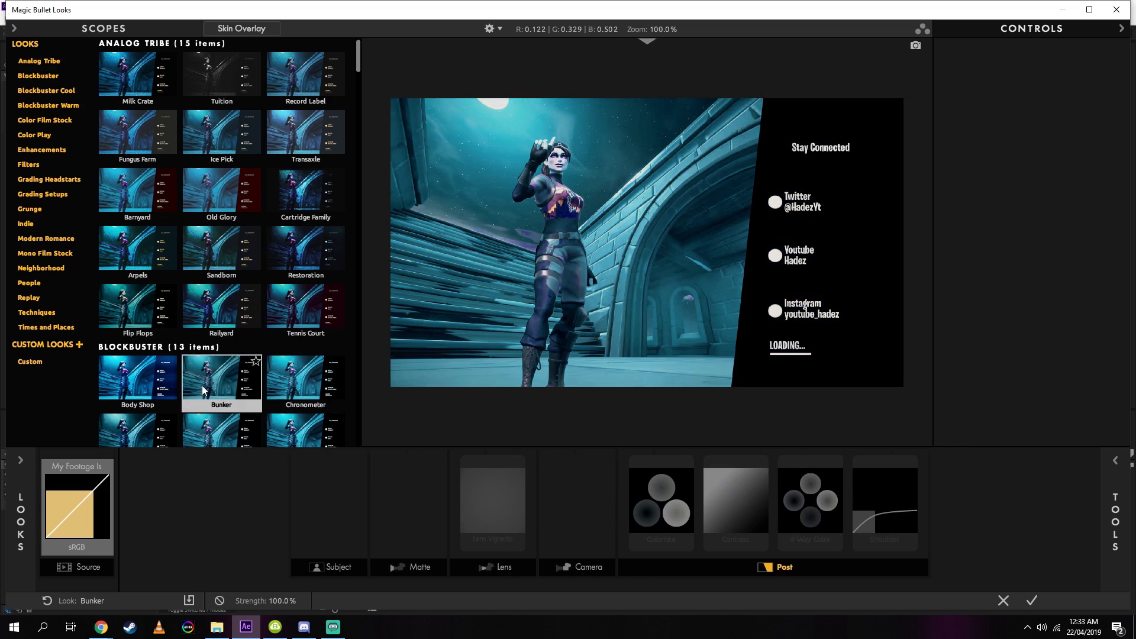
{"action": "left_click", "coordinate": [118, 390]}
Step: Preview further looks down the list, from Elevator Fight to Capetown
{"action": "scroll", "coordinate": [142, 383], "scroll_direction": "down", "scroll_amount": 1}
{"action": "left_click", "coordinate": [141, 382]}
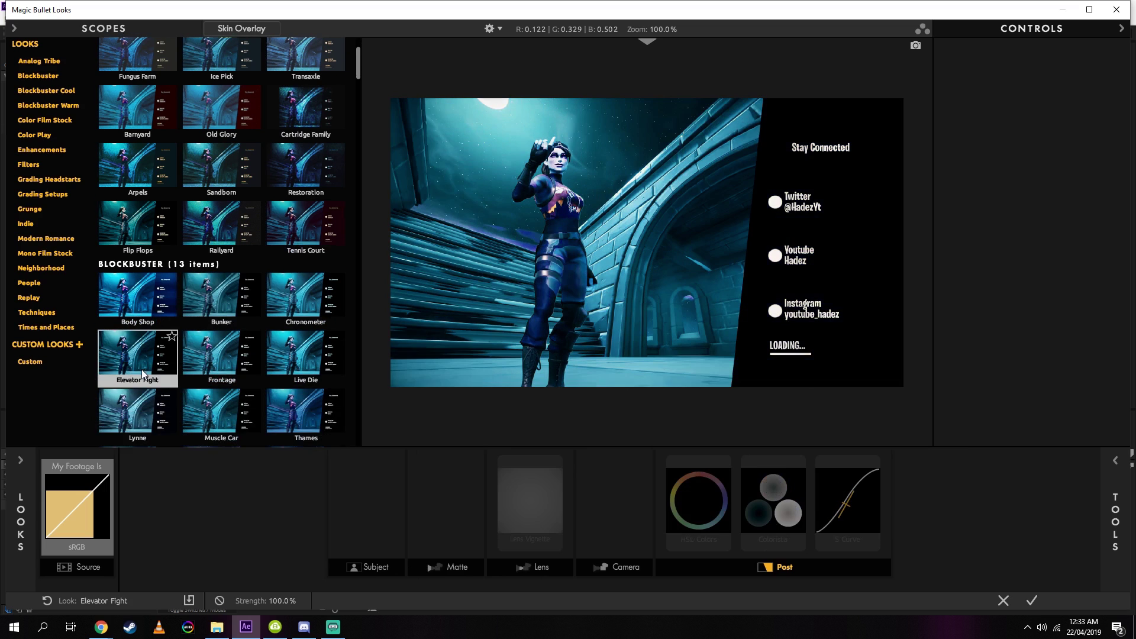
{"action": "left_click", "coordinate": [280, 379]}
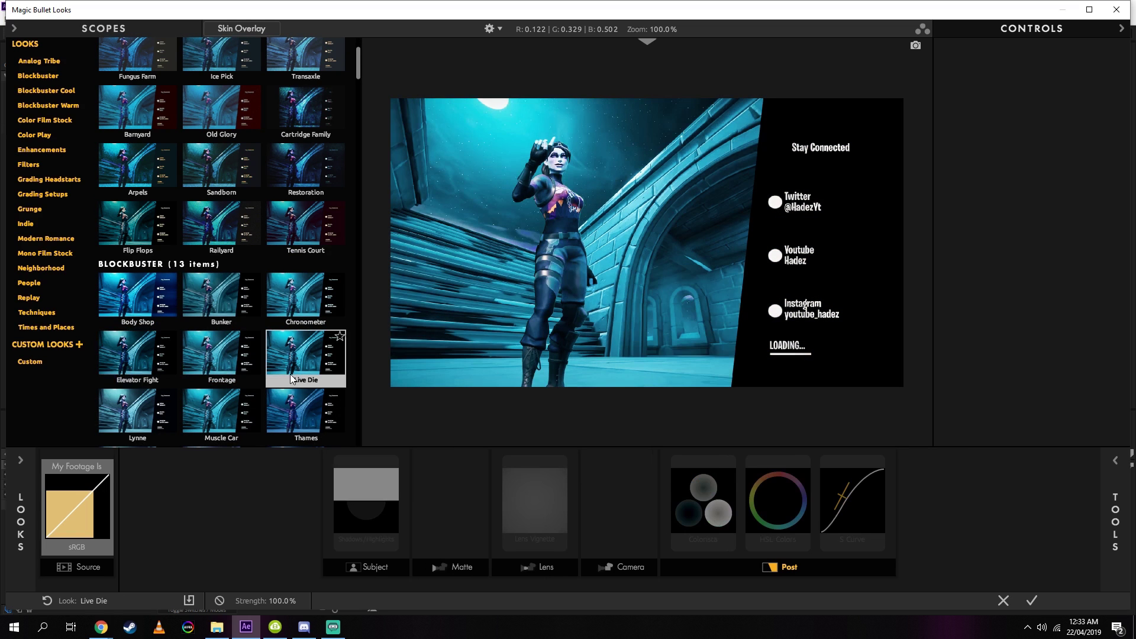
{"action": "left_click", "coordinate": [296, 407]}
{"action": "scroll", "coordinate": [293, 406], "scroll_direction": "down", "scroll_amount": 1}
{"action": "left_click", "coordinate": [290, 398]}
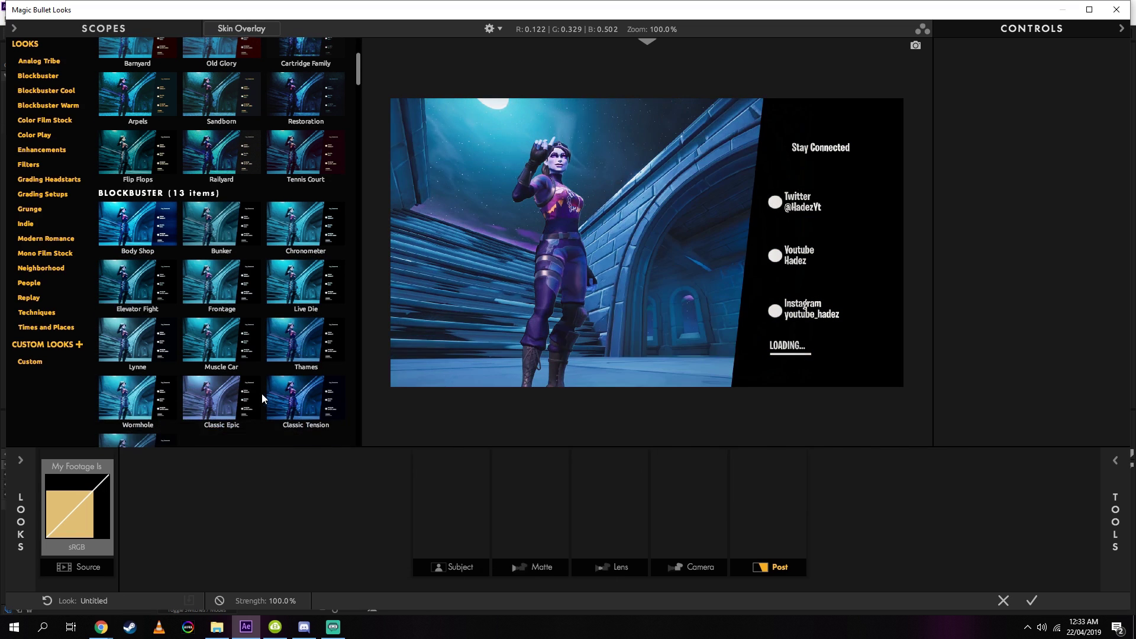
{"action": "left_click", "coordinate": [141, 377]}
{"action": "scroll", "coordinate": [140, 377], "scroll_direction": "down", "scroll_amount": 2}
{"action": "left_click", "coordinate": [140, 375]}
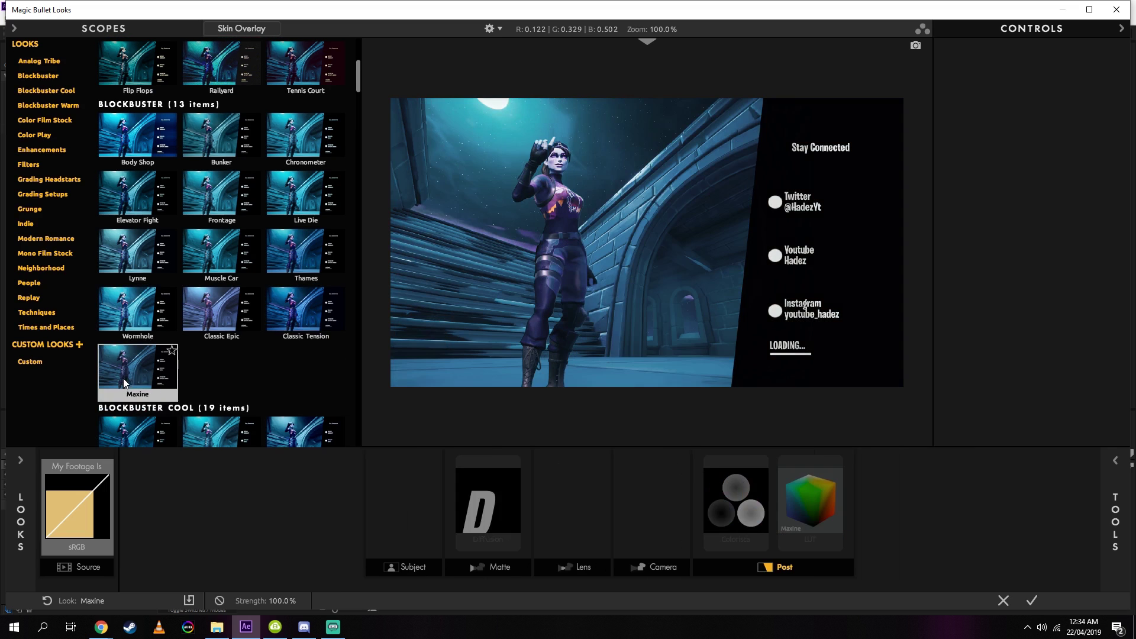
{"action": "left_click", "coordinate": [302, 414]}
{"action": "left_click", "coordinate": [223, 414]}
{"action": "left_click", "coordinate": [128, 410]}
Step: Compare Maxine and Classic Tension again, then choose Thames and inspect its Colorista settings
{"action": "left_click", "coordinate": [136, 358]}
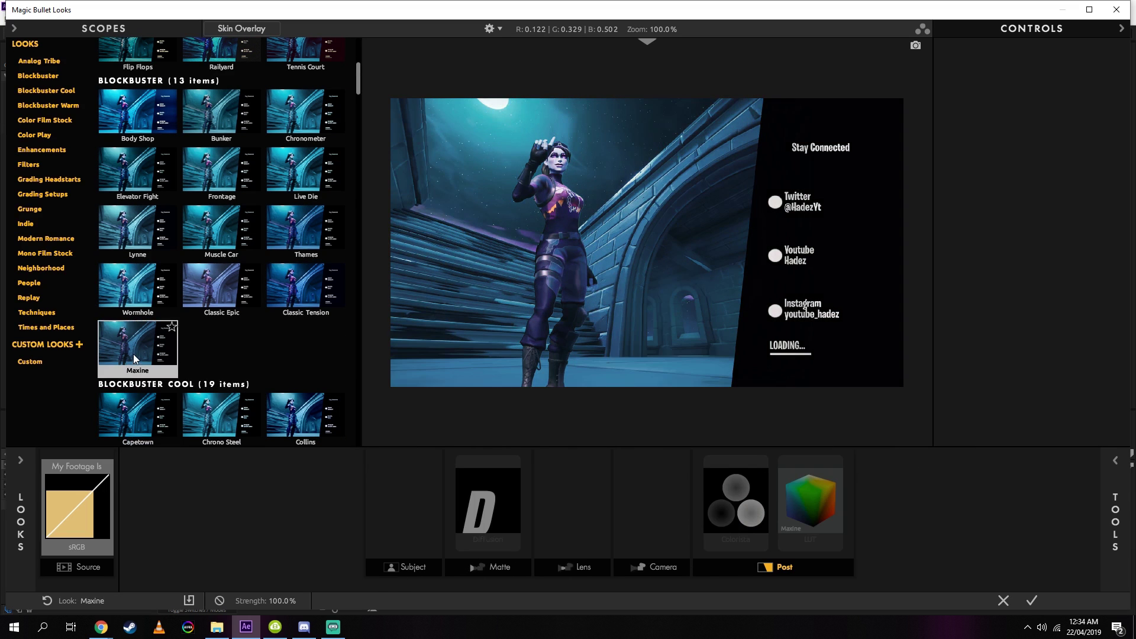
{"action": "left_click", "coordinate": [310, 293]}
{"action": "left_click", "coordinate": [139, 349]}
{"action": "left_click", "coordinate": [282, 245]}
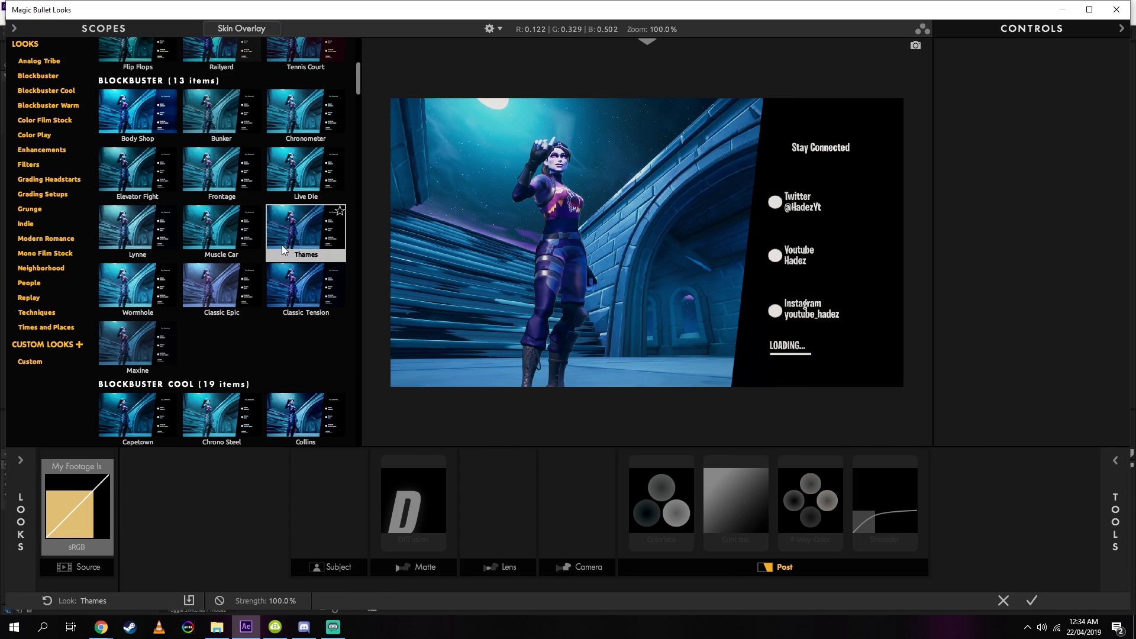
{"action": "left_click", "coordinate": [735, 499]}
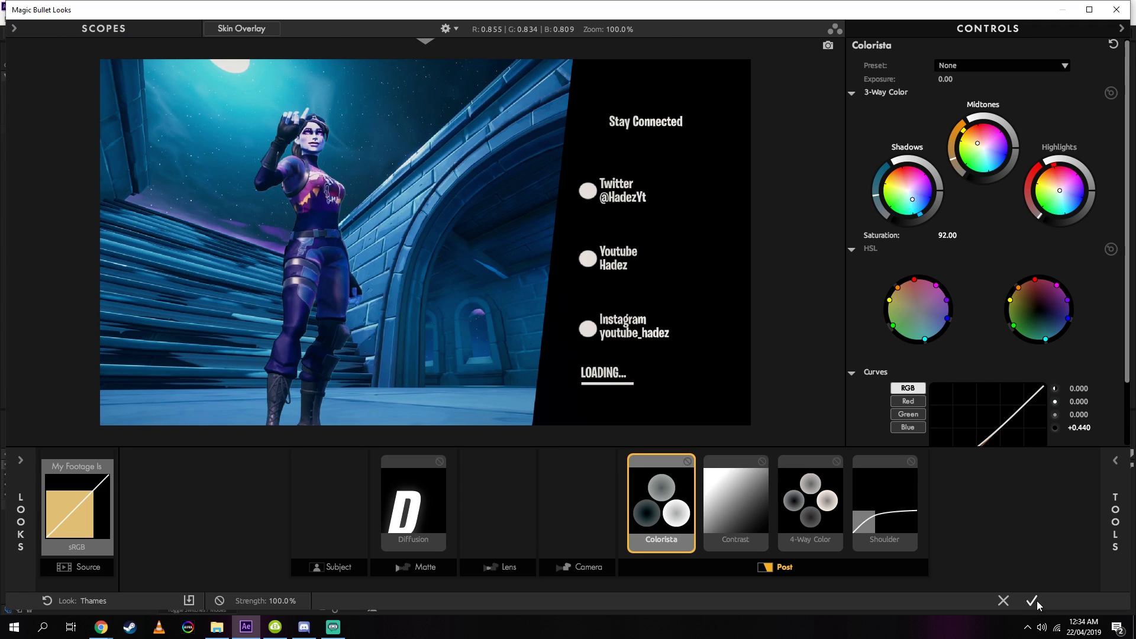
Step: Accept the Thames grade and apply Gaussian Blur to the backround layer
{"action": "left_click", "coordinate": [1036, 601]}
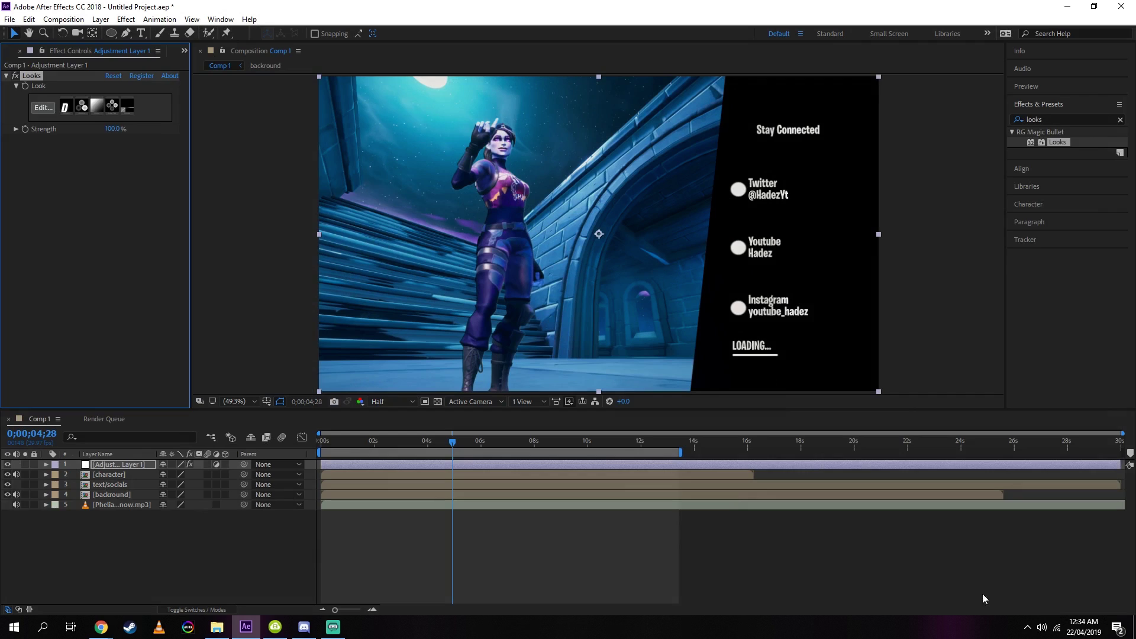
{"action": "left_click", "coordinate": [113, 494]}
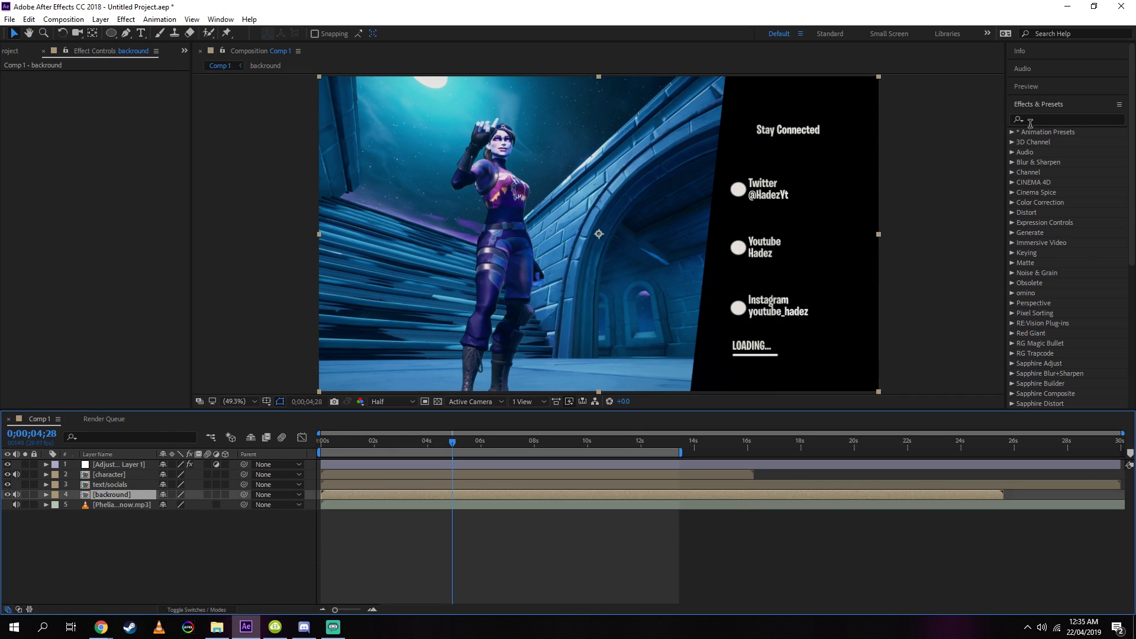
{"action": "left_click", "coordinate": [1113, 119]}
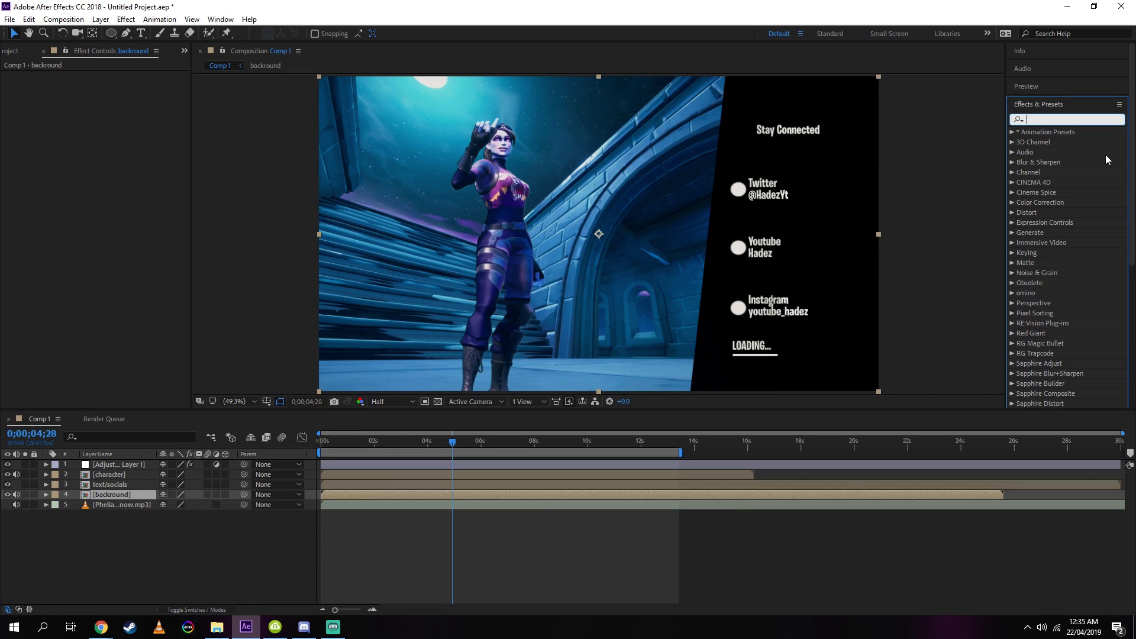
{"action": "type", "text": "gau"}
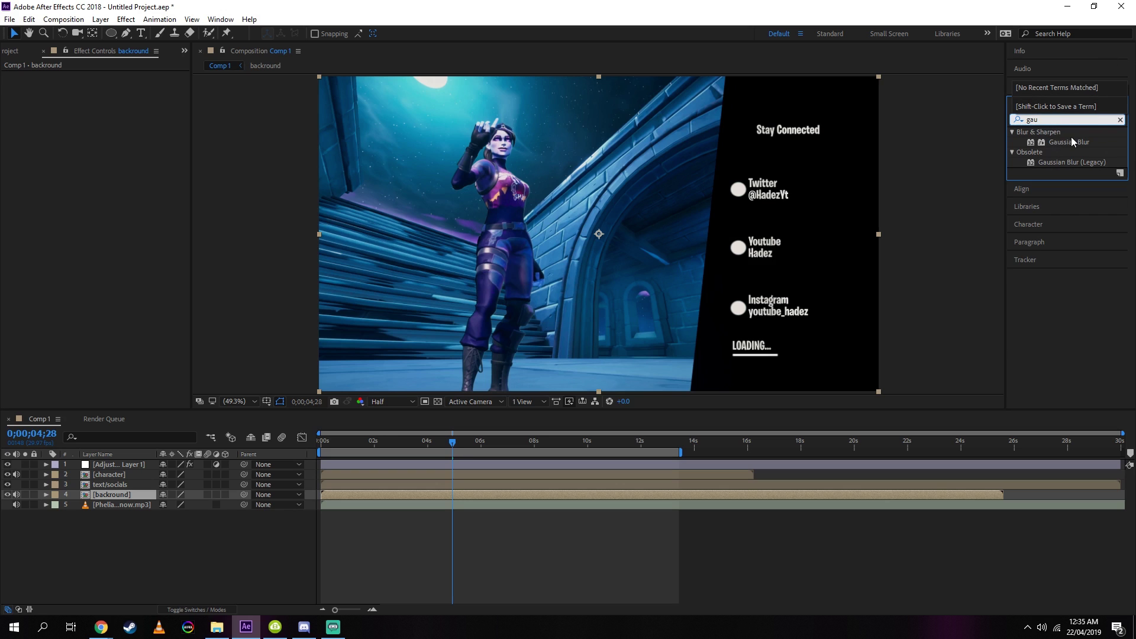
{"action": "left_click_drag", "start_coordinate": [1071, 143], "coordinate": [413, 491]}
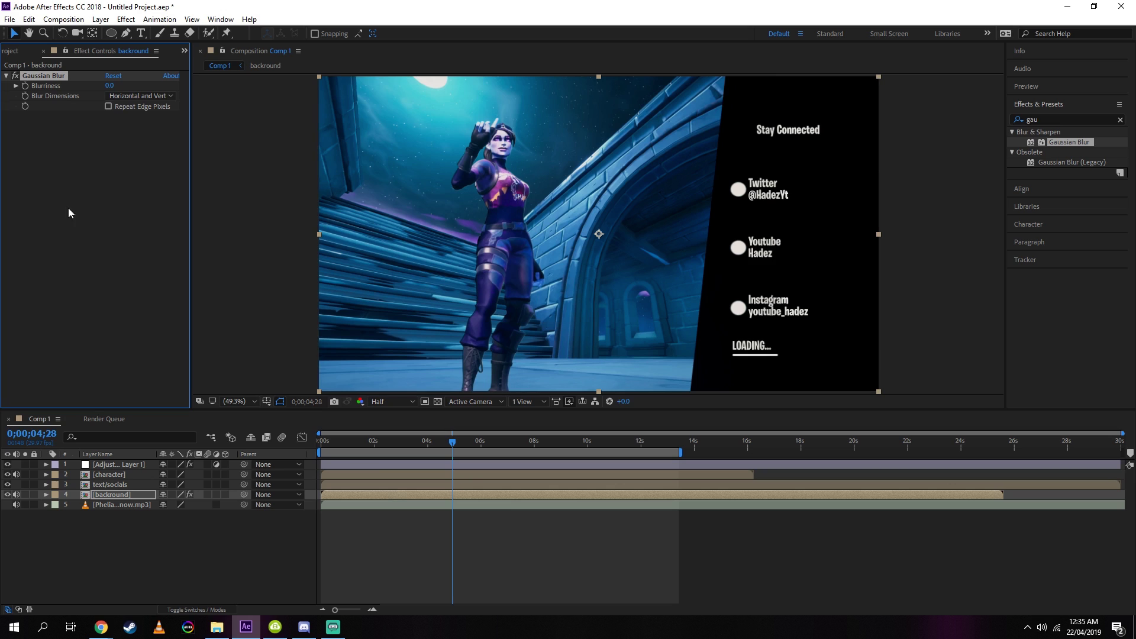
Step: Set the Gaussian Blur Blurriness to 20, then deselect the backround layer
{"action": "left_click", "coordinate": [109, 85]}
{"action": "type", "text": "10"}
{"action": "key", "text": "Return"}
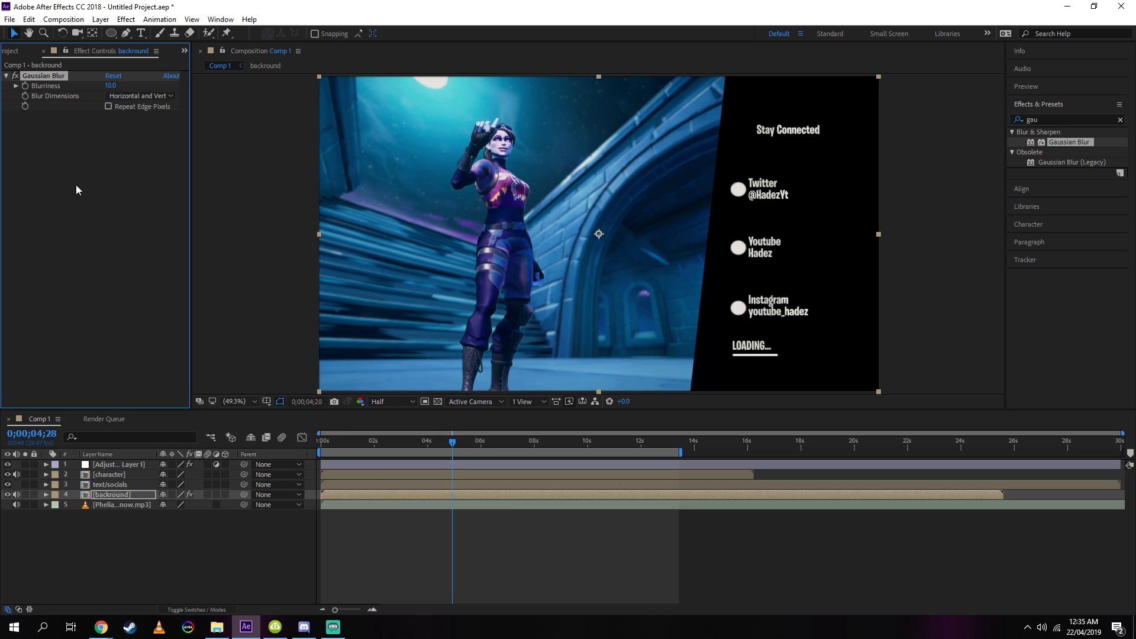
{"action": "left_click", "coordinate": [111, 86]}
{"action": "type", "text": "20"}
{"action": "key", "text": "Return"}
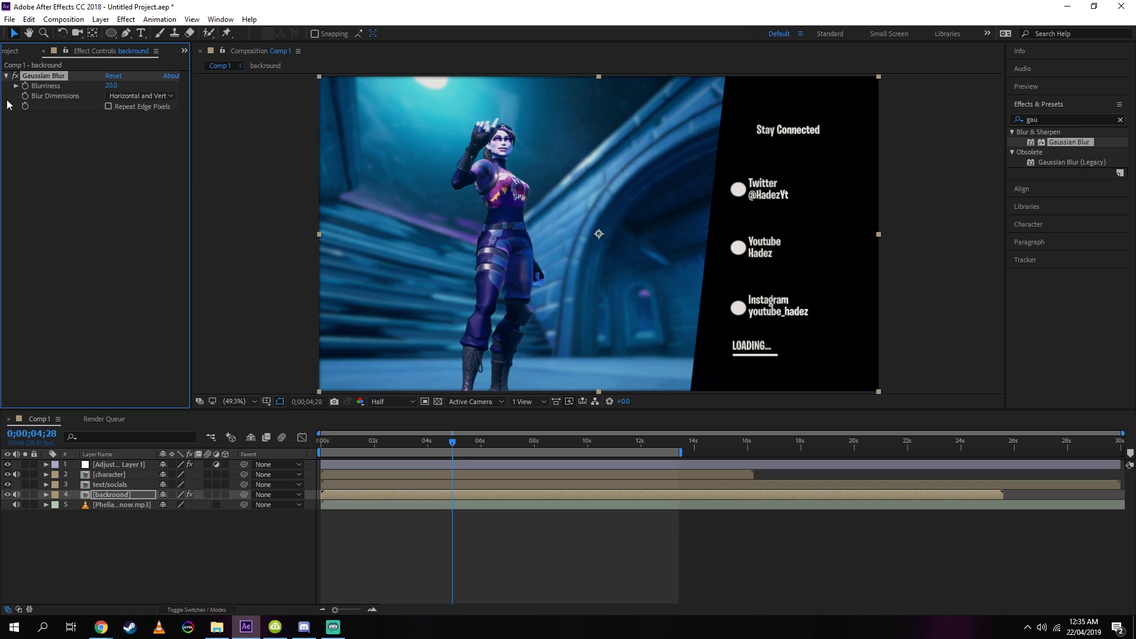
{"action": "left_click", "coordinate": [567, 547]}
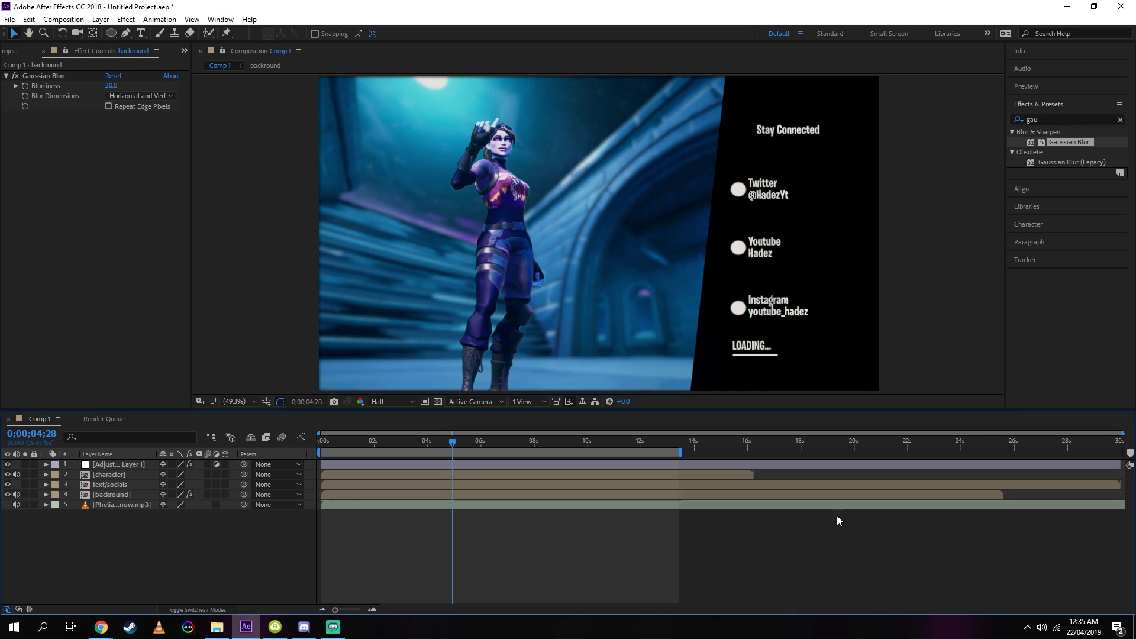